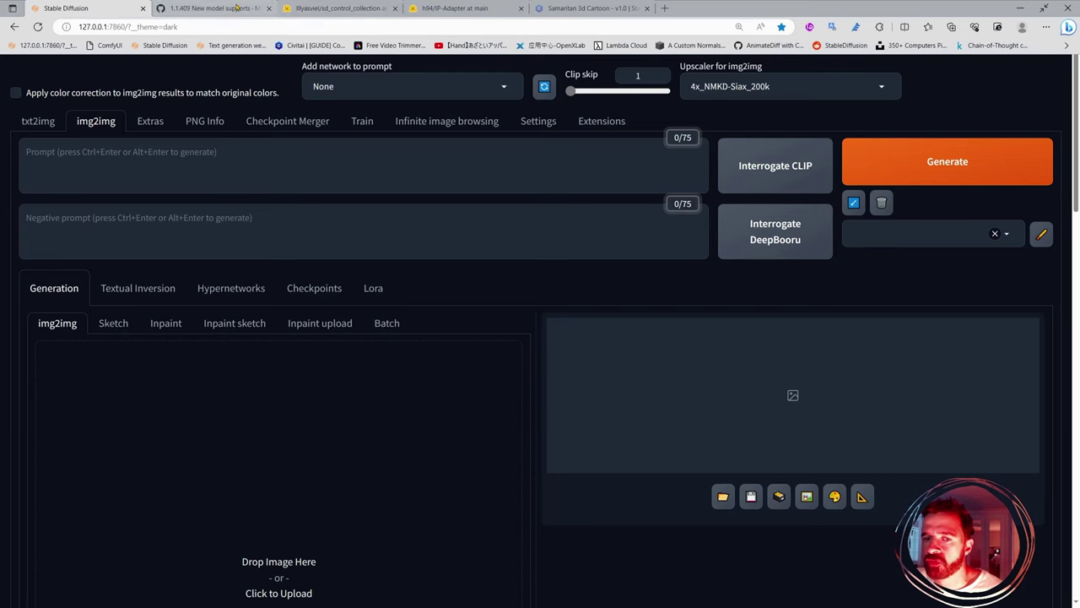
- Examine the IP-Adapter model files in the sd_control_collection and IP-Adapter repositories on Hugging Face
{"action": "left_click", "coordinate": [307, 7]}
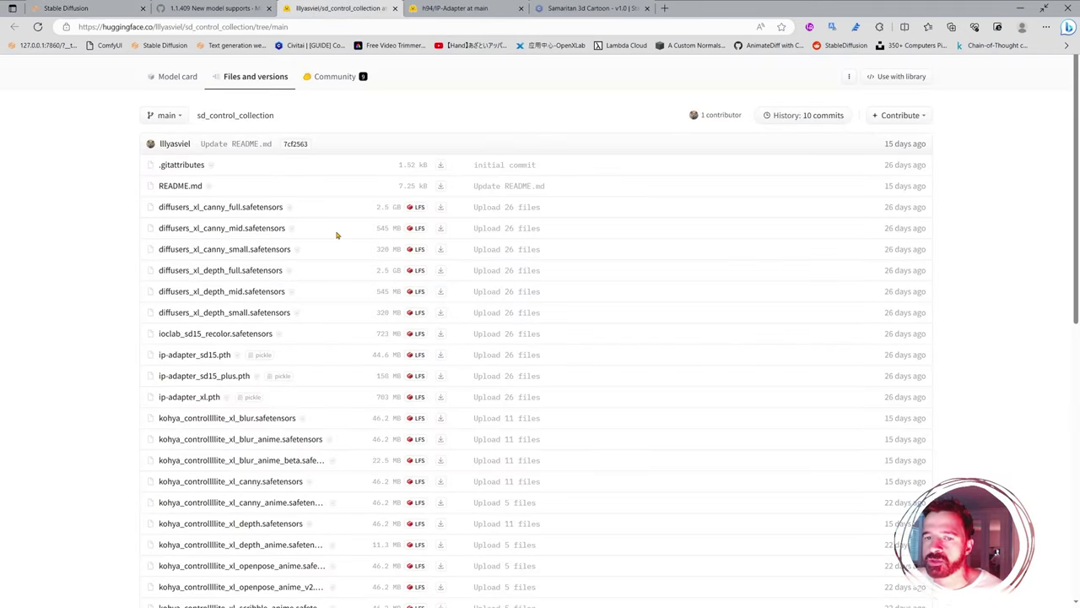
{"action": "scroll", "coordinate": [354, 169], "scroll_direction": "up", "scroll_amount": 1}
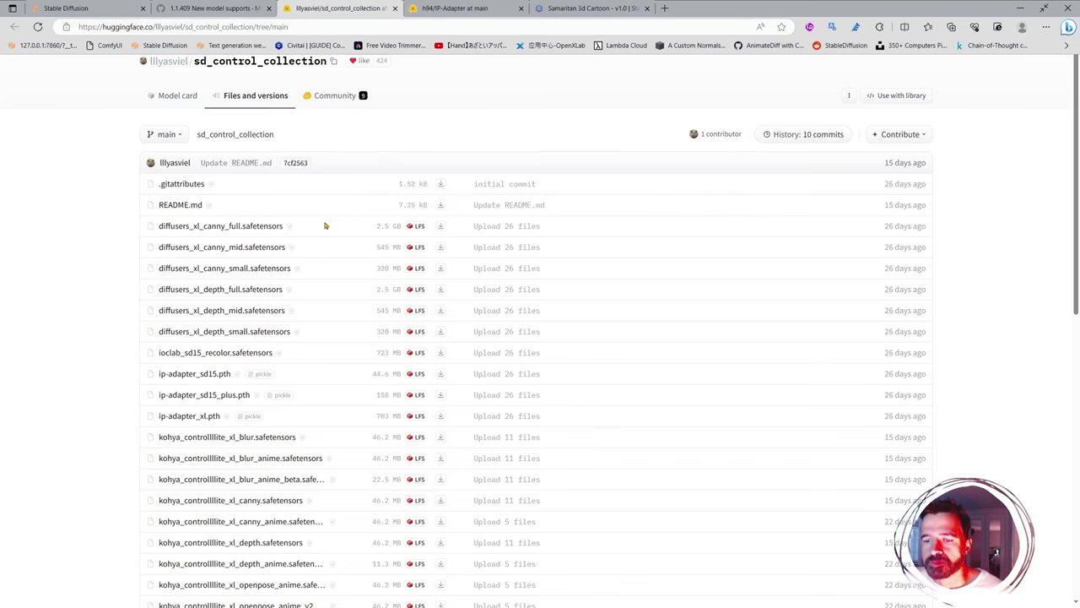
{"action": "scroll", "coordinate": [325, 225], "scroll_direction": "down", "scroll_amount": 2}
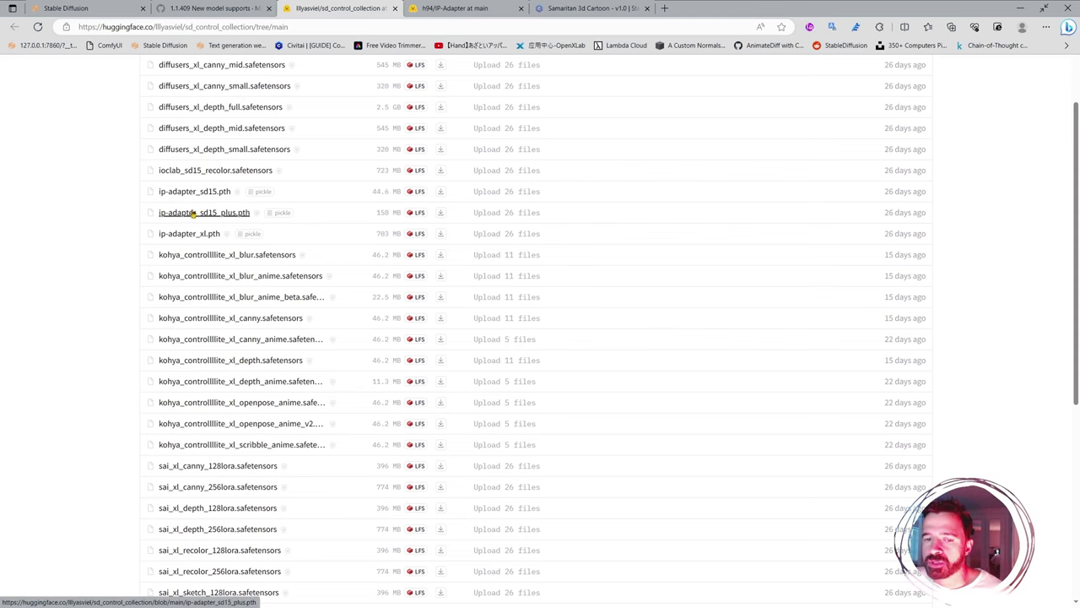
{"action": "scroll", "coordinate": [268, 319], "scroll_direction": "up", "scroll_amount": 1}
{"action": "scroll", "coordinate": [268, 320], "scroll_direction": "up", "scroll_amount": 2}
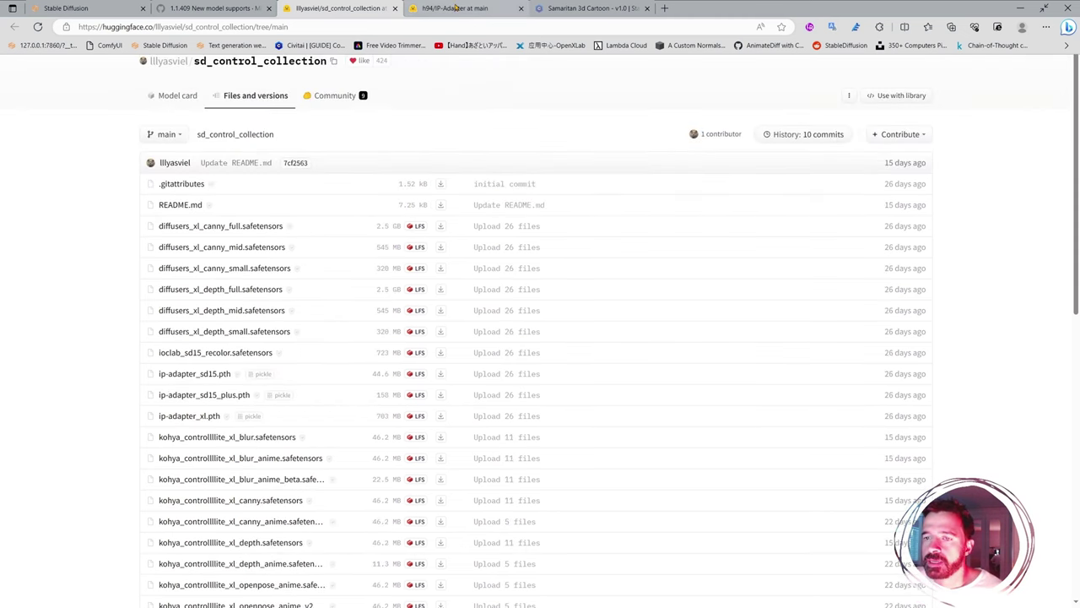
{"action": "left_click", "coordinate": [455, 8]}
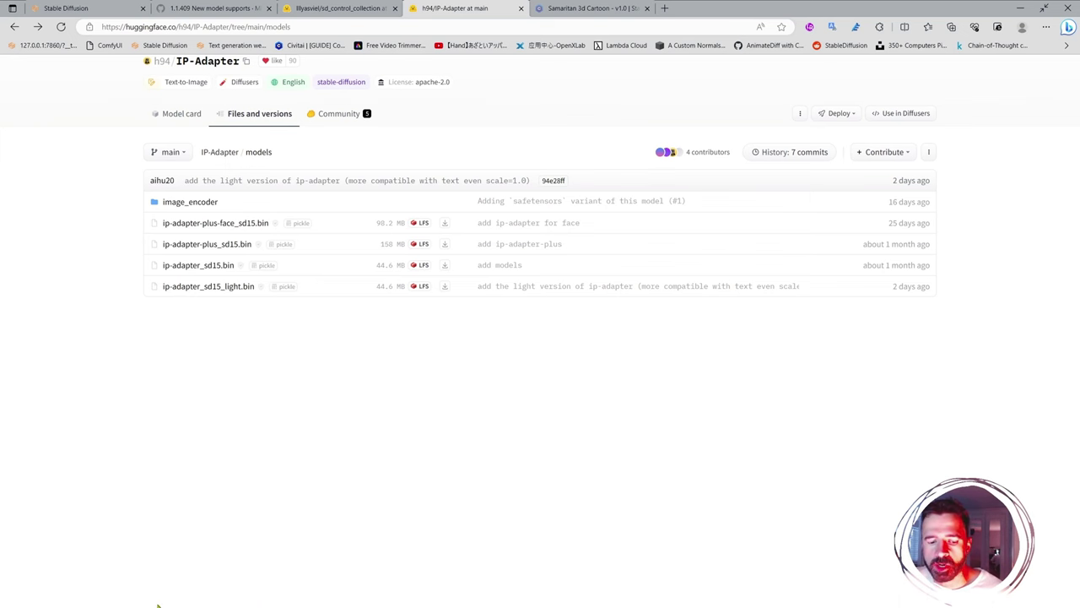
- Switch to File Explorer and examine the ip-adapter .pth files in the stable-diffusion-webui\models\ControlNet folder
{"action": "key", "text": "super"}
{"action": "left_click", "coordinate": [110, 558]}
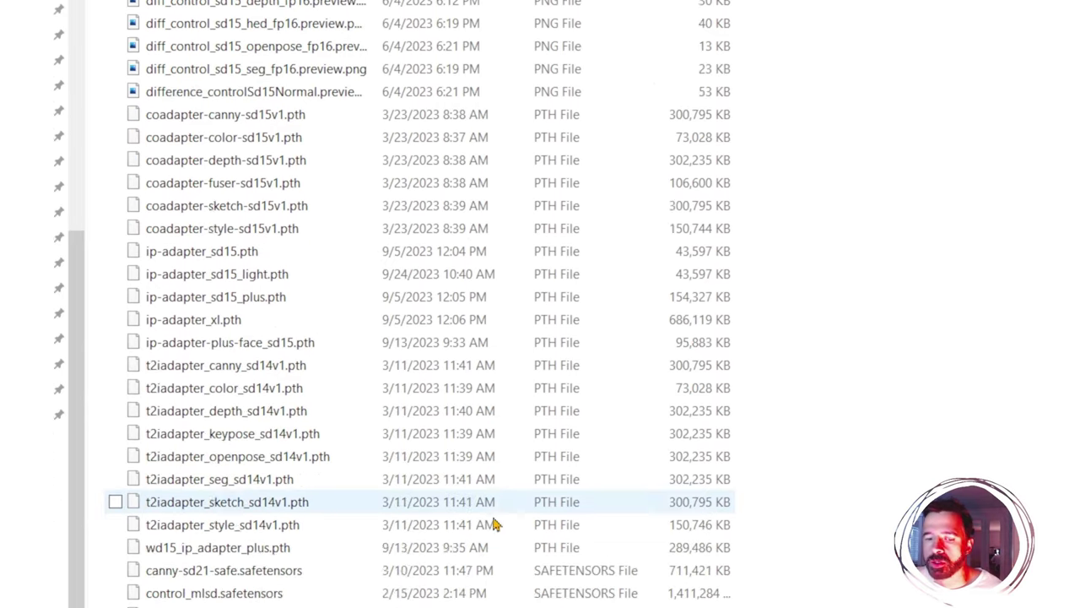
{"action": "scroll", "coordinate": [496, 524], "scroll_direction": "down", "scroll_amount": 20}
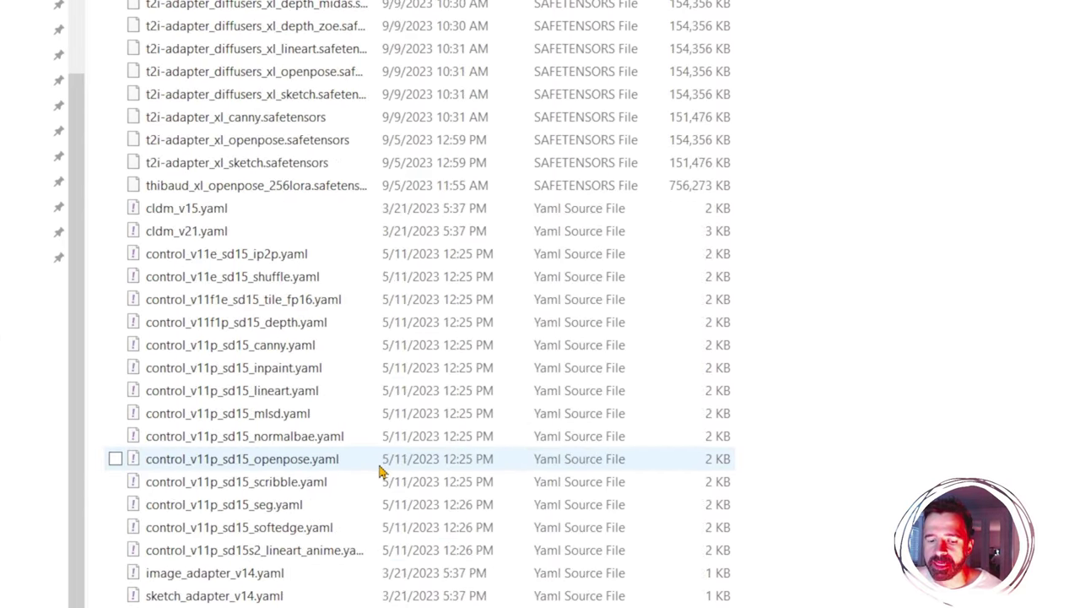
{"action": "scroll", "coordinate": [380, 473], "scroll_direction": "up", "scroll_amount": 20}
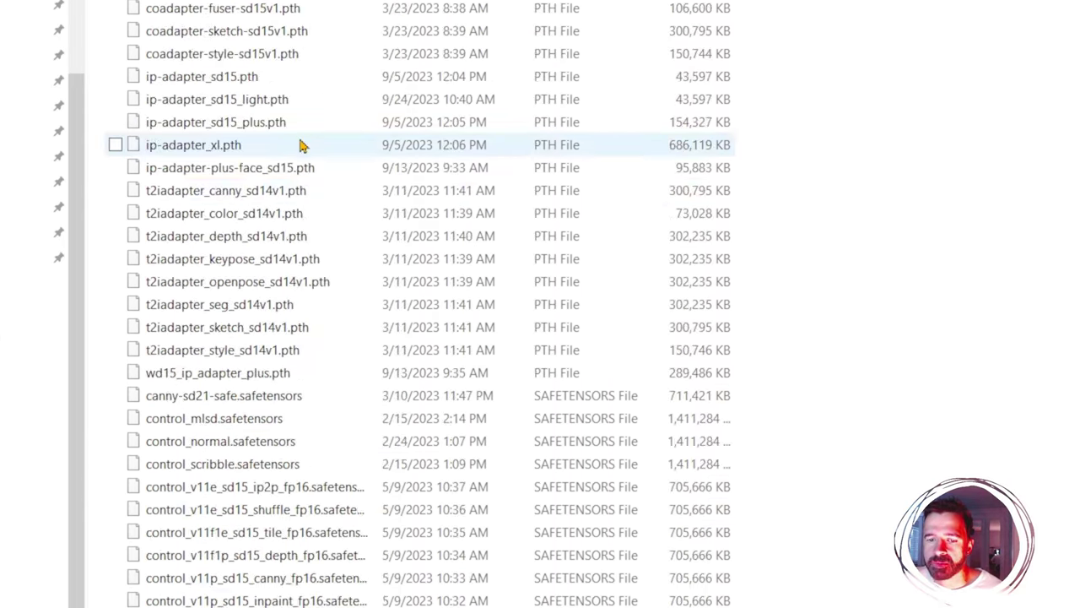
{"action": "scroll", "coordinate": [303, 147], "scroll_direction": "up", "scroll_amount": 2}
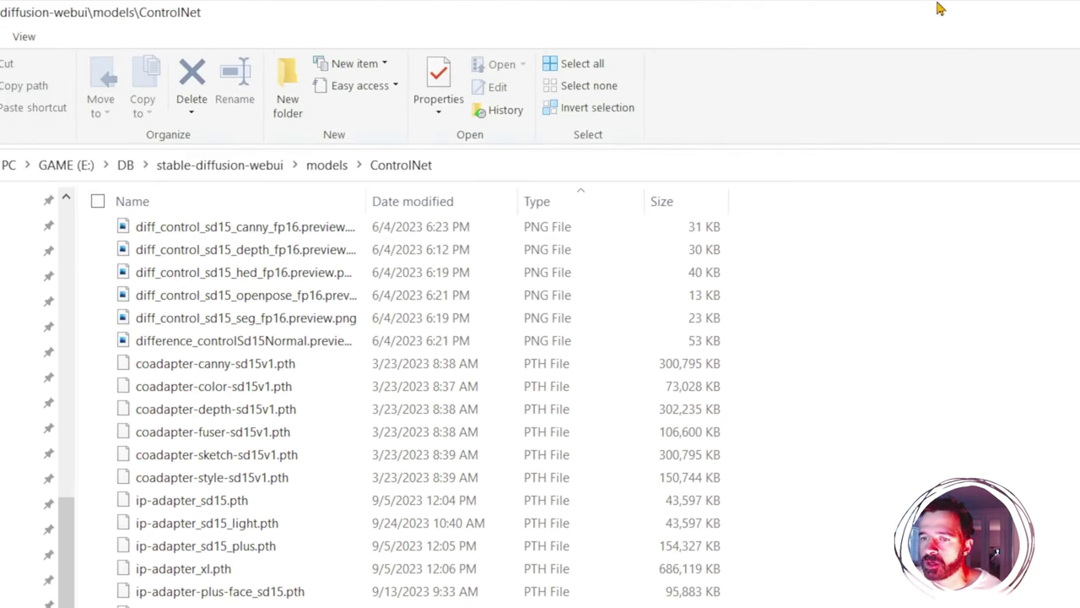
- Return to the Stable Diffusion web UI and look through the entries available for the Quicksettings list in the User interface settings
{"action": "key", "text": "super"}
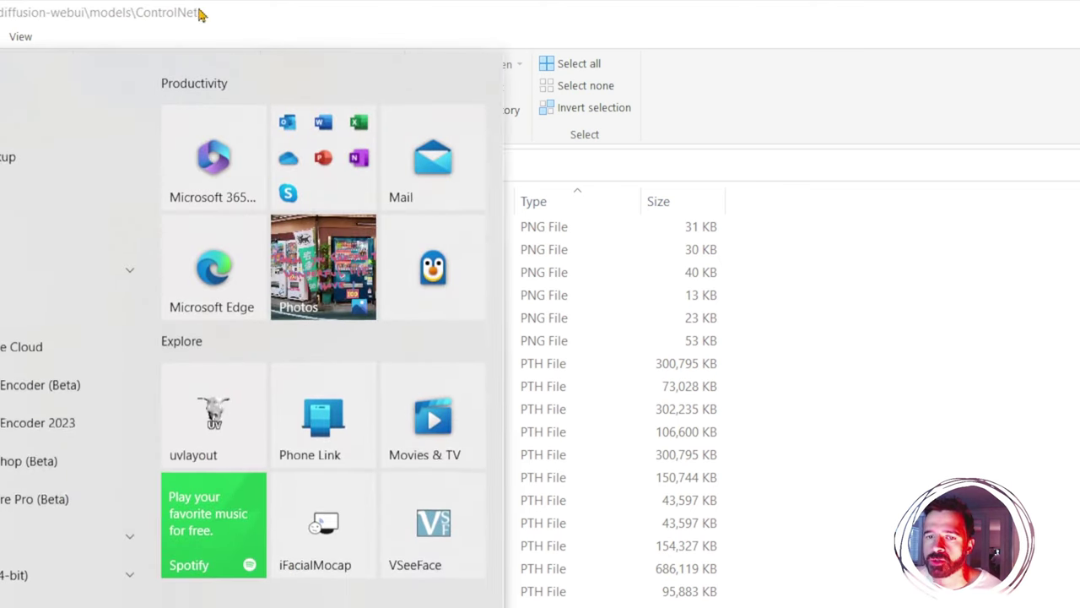
{"action": "left_click", "coordinate": [279, 591]}
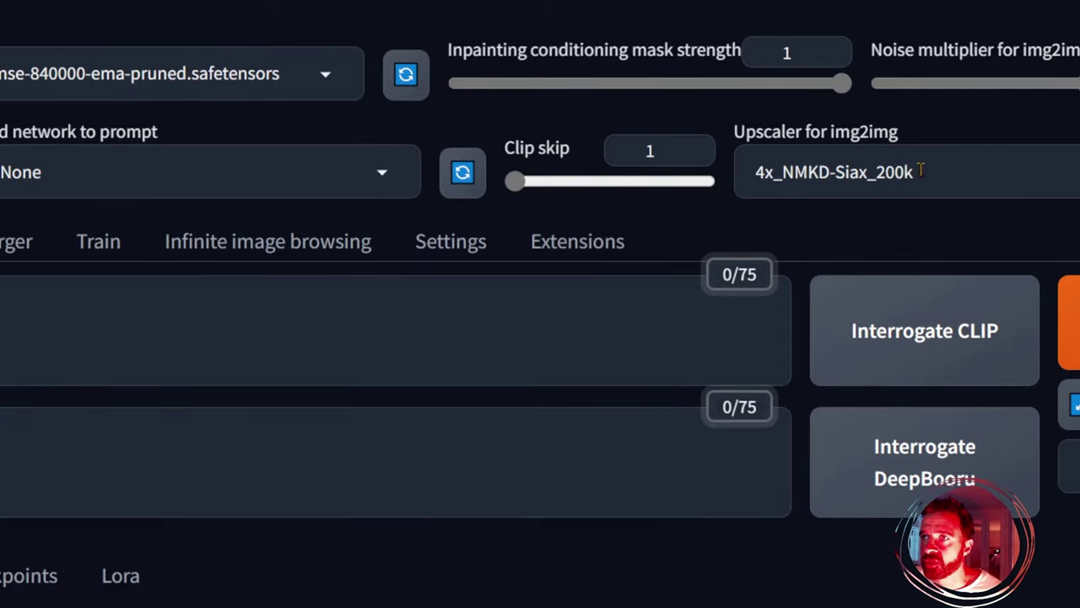
{"action": "left_click", "coordinate": [456, 242]}
{"action": "scroll", "coordinate": [109, 495], "scroll_direction": "down", "scroll_amount": 15}
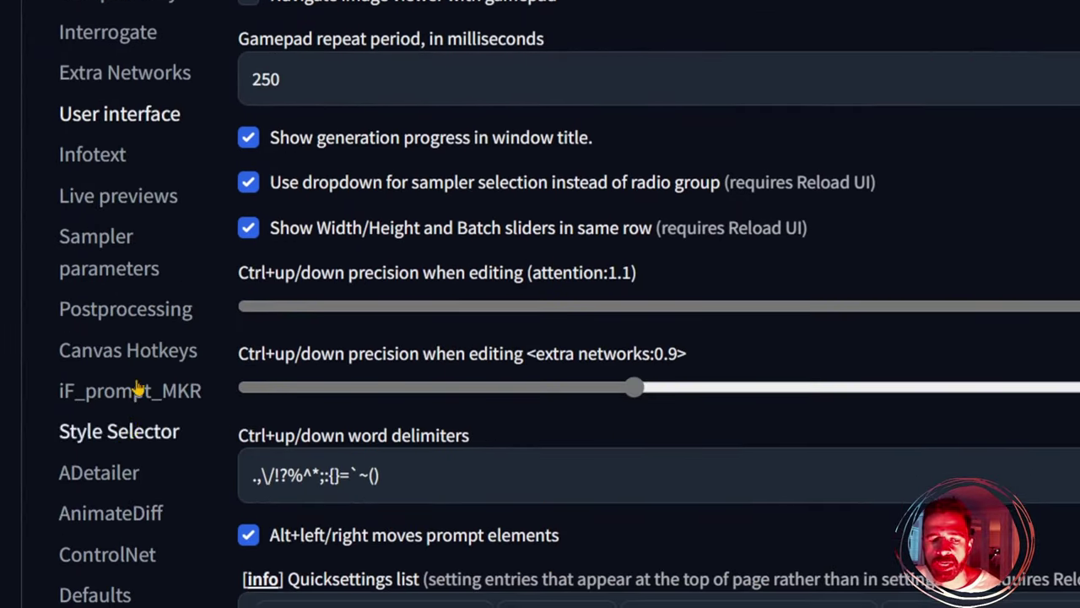
{"action": "scroll", "coordinate": [138, 387], "scroll_direction": "up", "scroll_amount": 1}
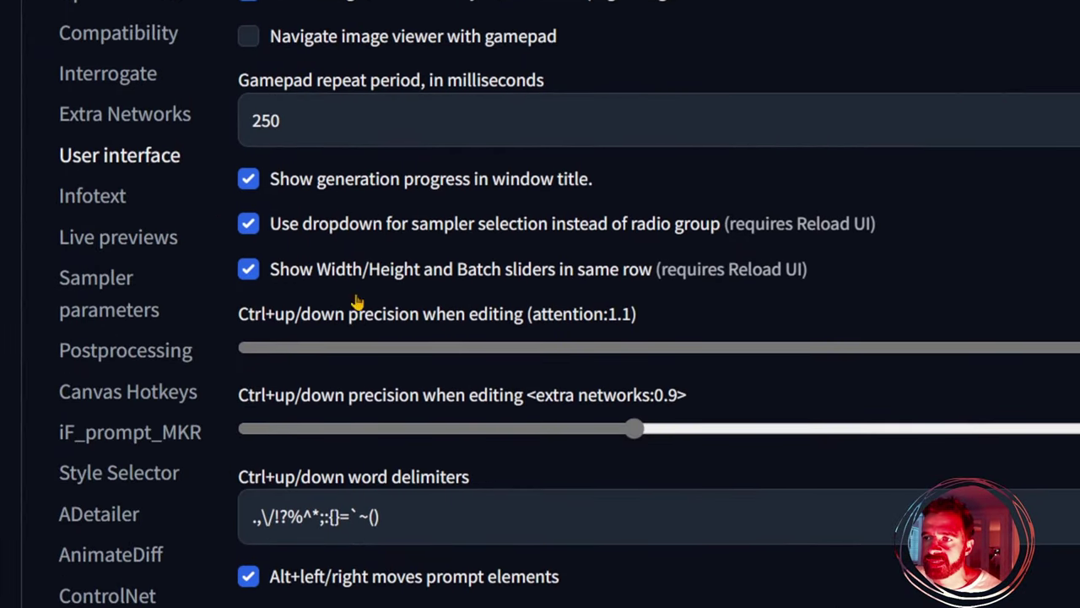
{"action": "scroll", "coordinate": [356, 301], "scroll_direction": "down", "scroll_amount": 5}
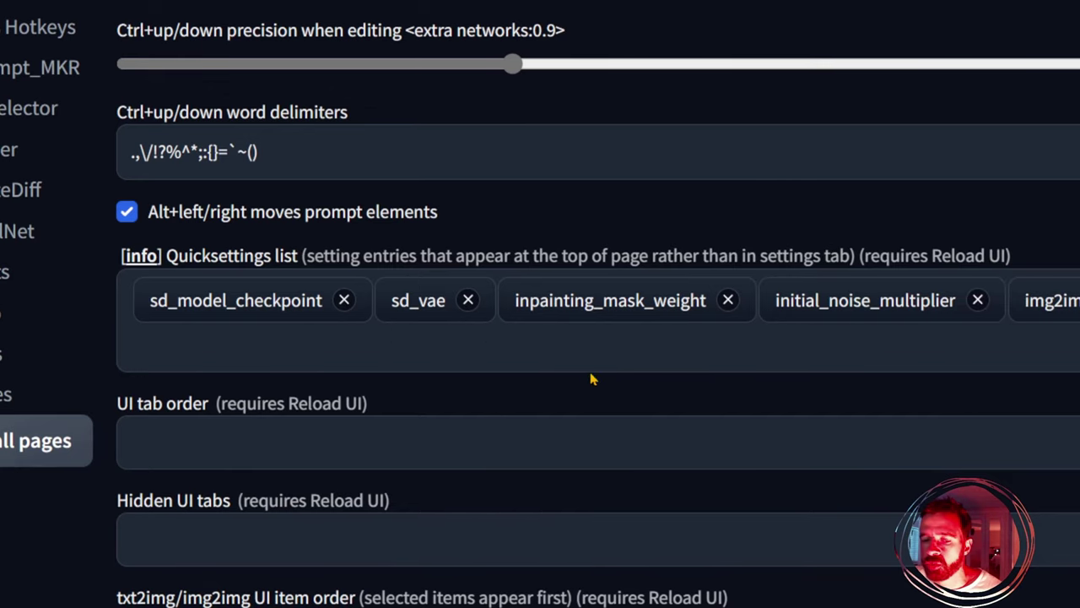
{"action": "left_click", "coordinate": [554, 341]}
{"action": "scroll", "coordinate": [552, 65], "scroll_direction": "up", "scroll_amount": 2}
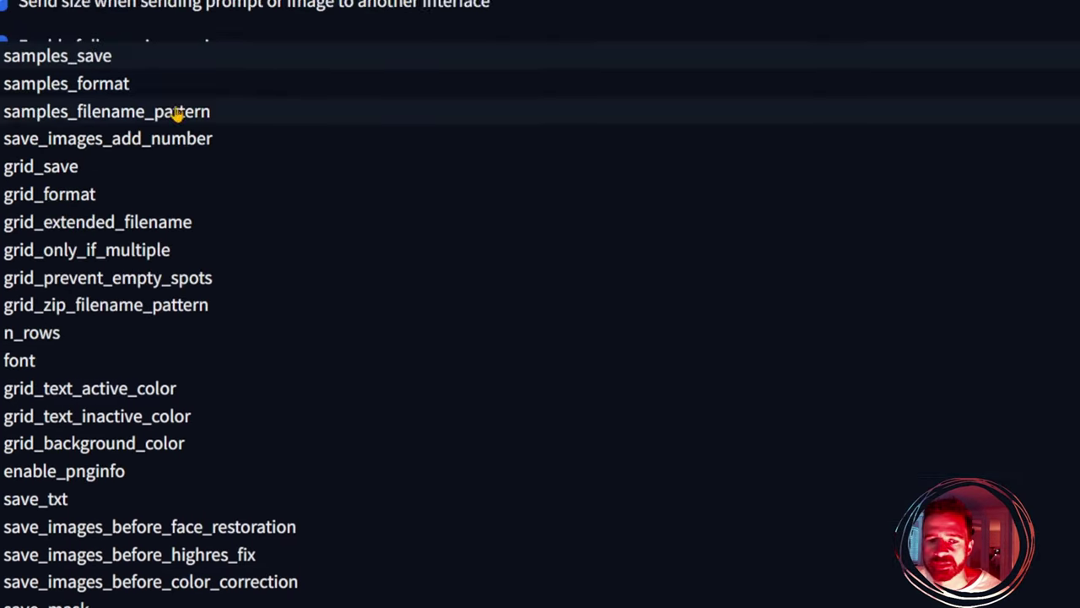
{"action": "left_click", "coordinate": [632, 8]}
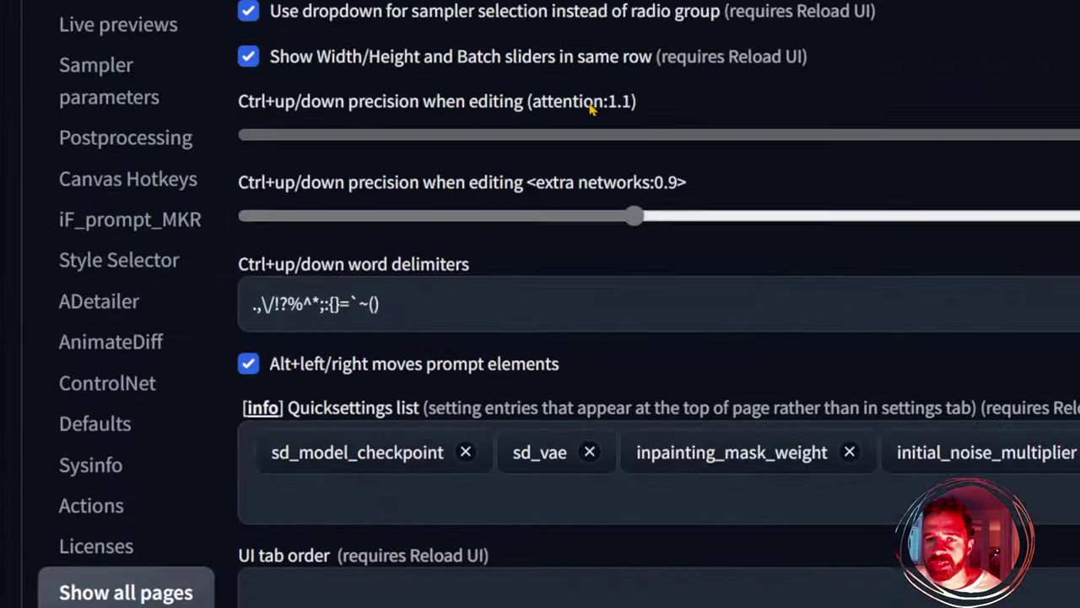
- Look through the available and installed extensions of the web UI
{"action": "scroll", "coordinate": [590, 109], "scroll_direction": "up", "scroll_amount": 10}
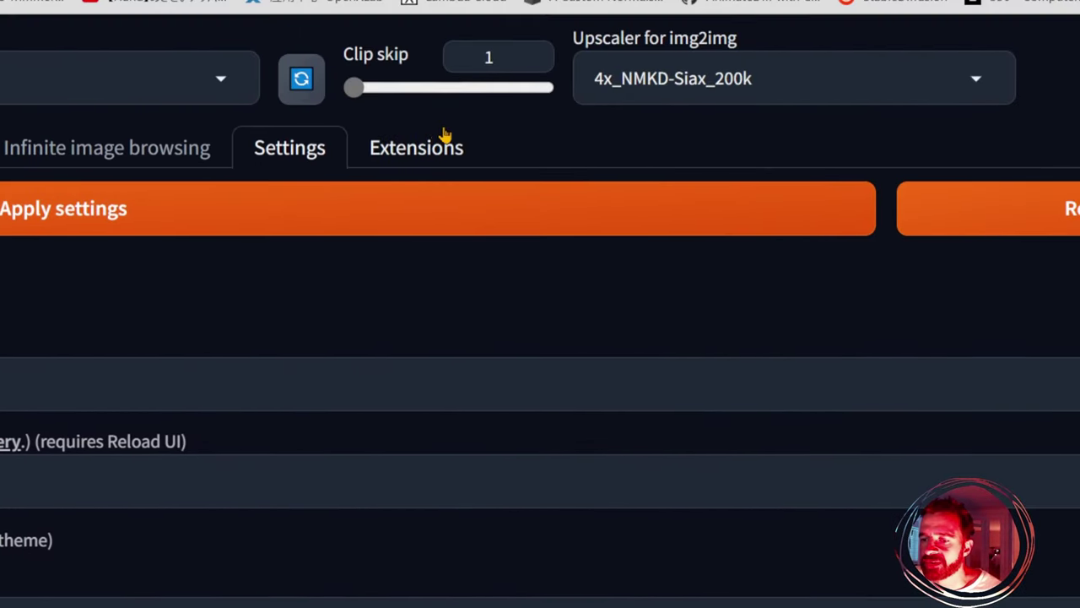
{"action": "left_click", "coordinate": [424, 157]}
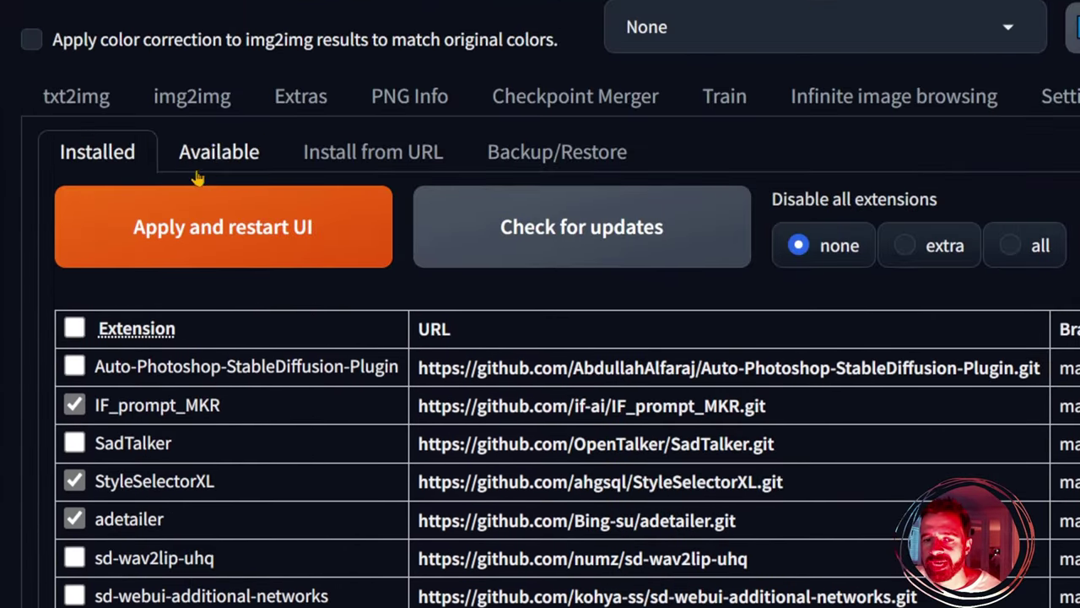
{"action": "left_click", "coordinate": [217, 152]}
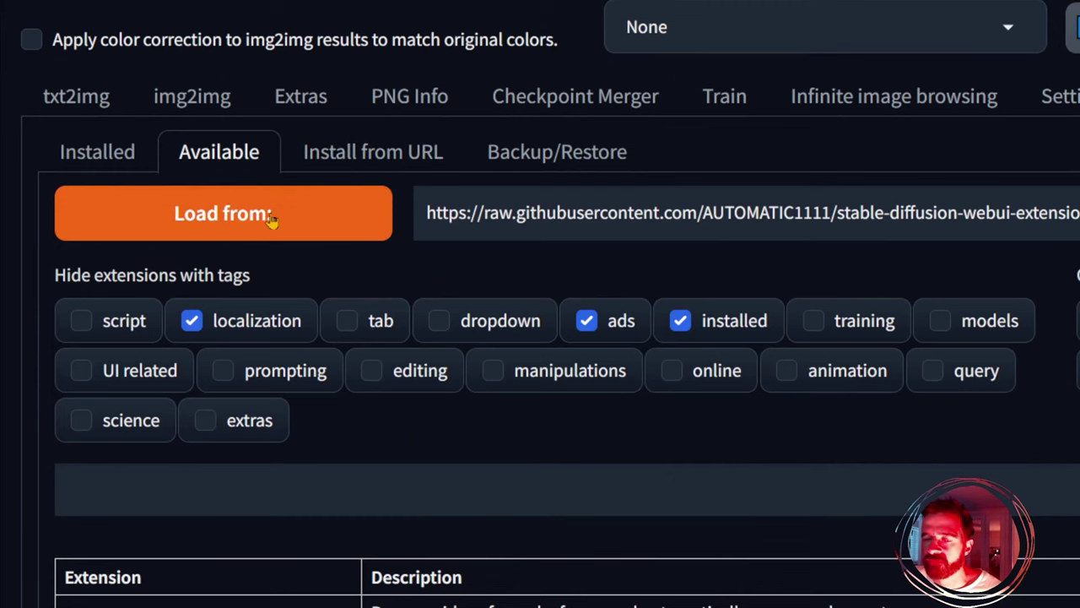
{"action": "scroll", "coordinate": [253, 469], "scroll_direction": "down", "scroll_amount": 4}
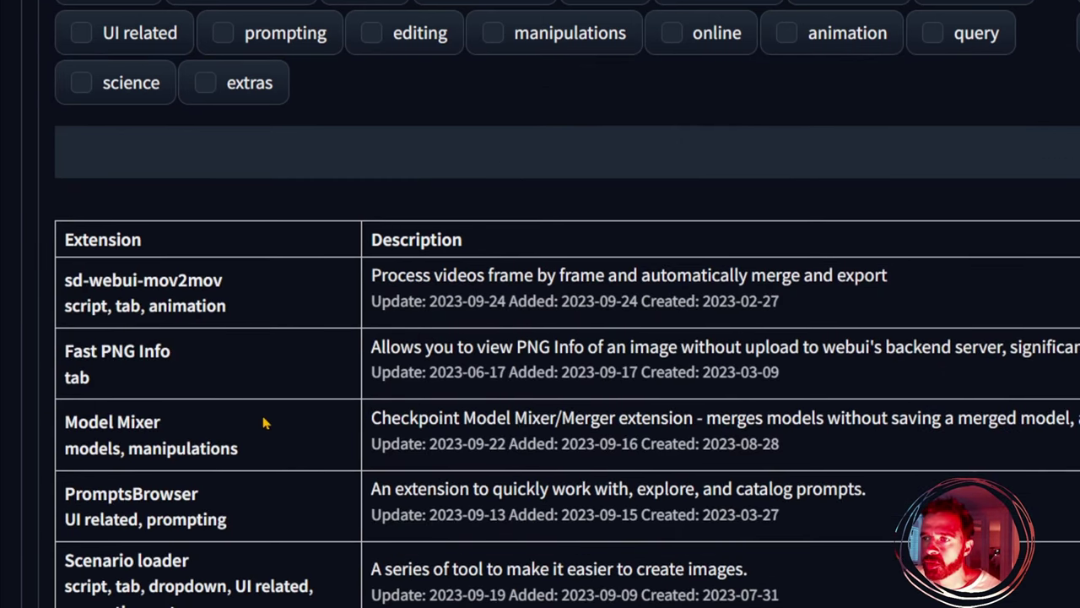
{"action": "scroll", "coordinate": [225, 109], "scroll_direction": "up", "scroll_amount": 4}
{"action": "left_click", "coordinate": [92, 128]}
{"action": "scroll", "coordinate": [240, 198], "scroll_direction": "down", "scroll_amount": 4}
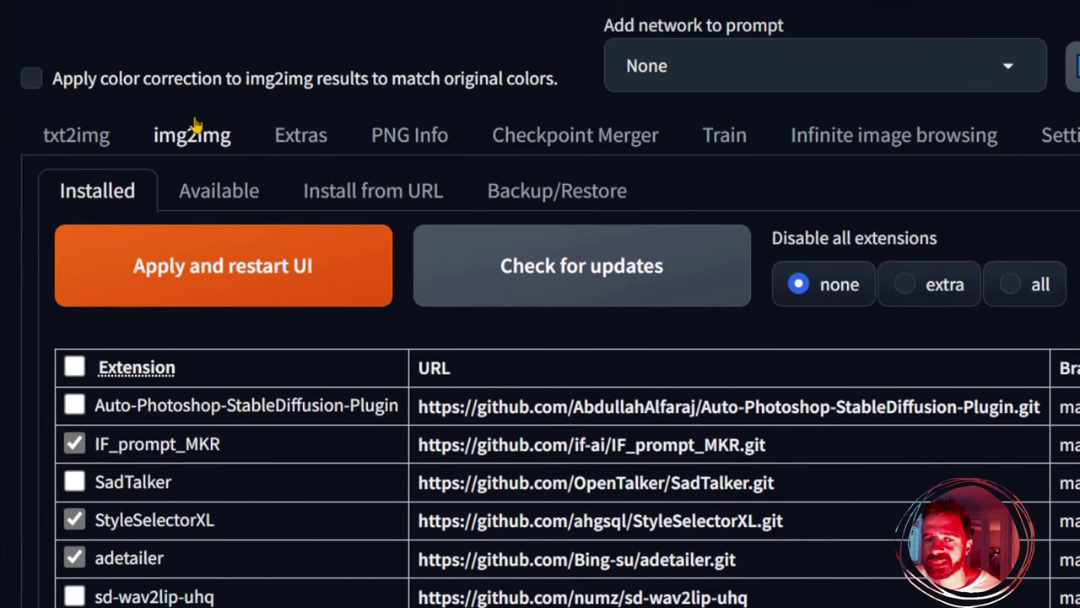
- Load girl1.png from the SD_IPAdapters folder as the img2img source image
{"action": "left_click", "coordinate": [193, 133]}
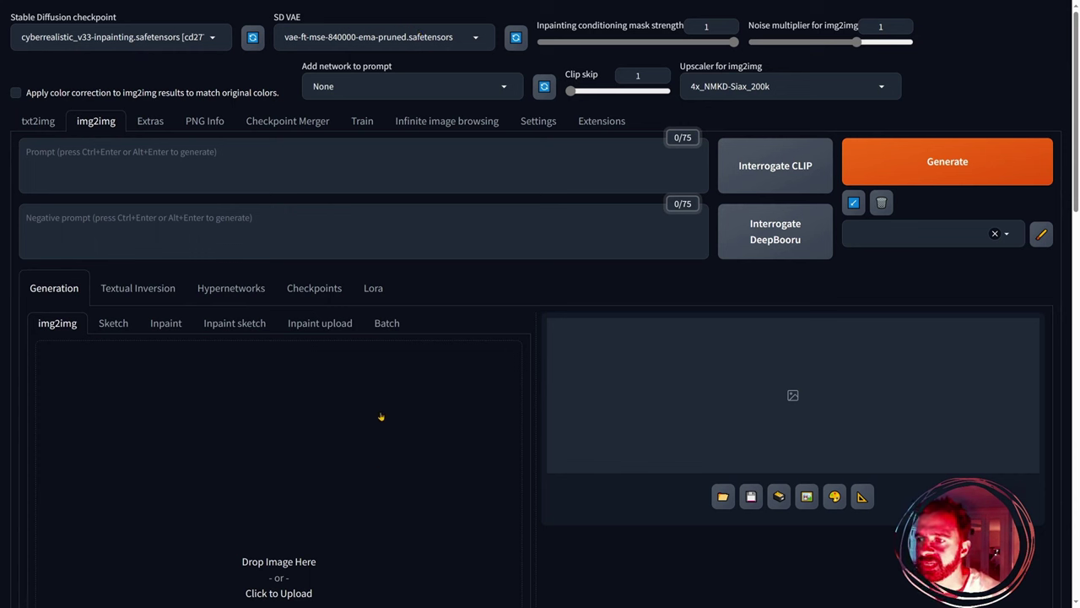
{"action": "scroll", "coordinate": [381, 416], "scroll_direction": "down", "scroll_amount": 2}
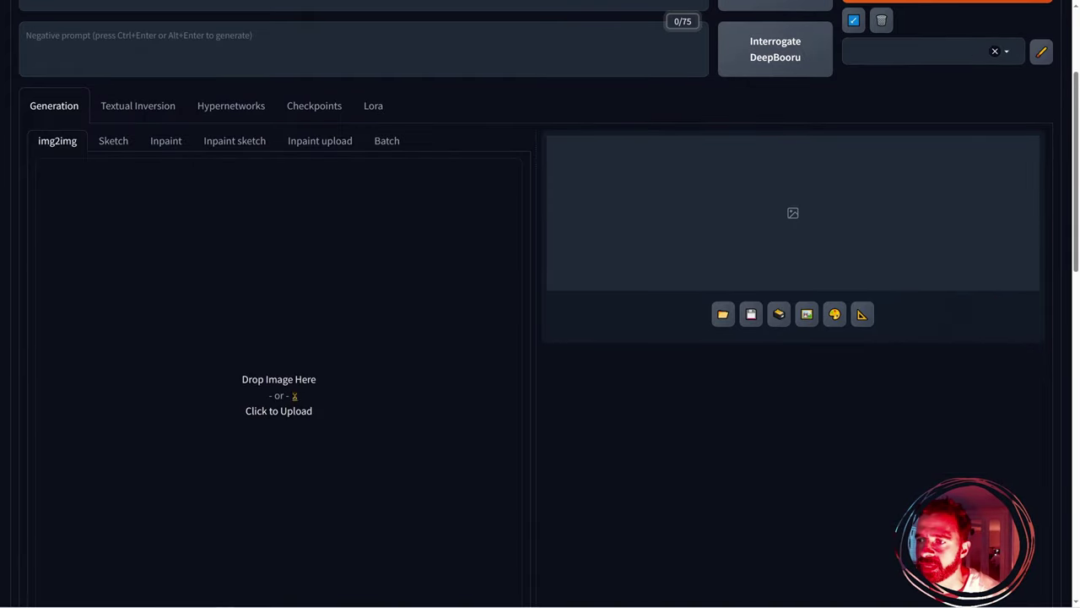
{"action": "left_click", "coordinate": [295, 397]}
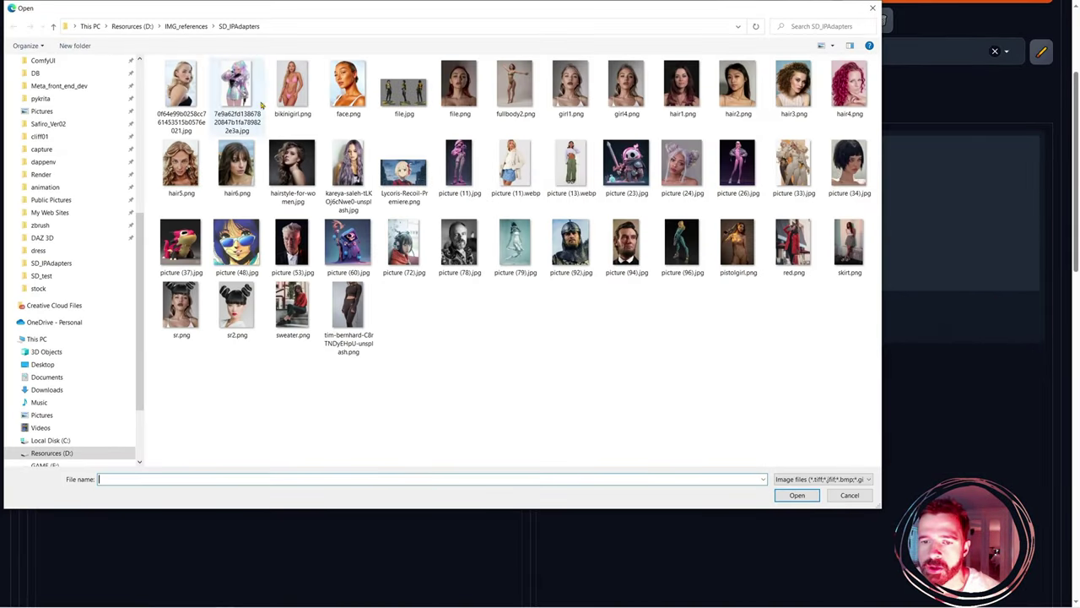
{"action": "left_click", "coordinate": [627, 88]}
{"action": "left_click", "coordinate": [579, 87]}
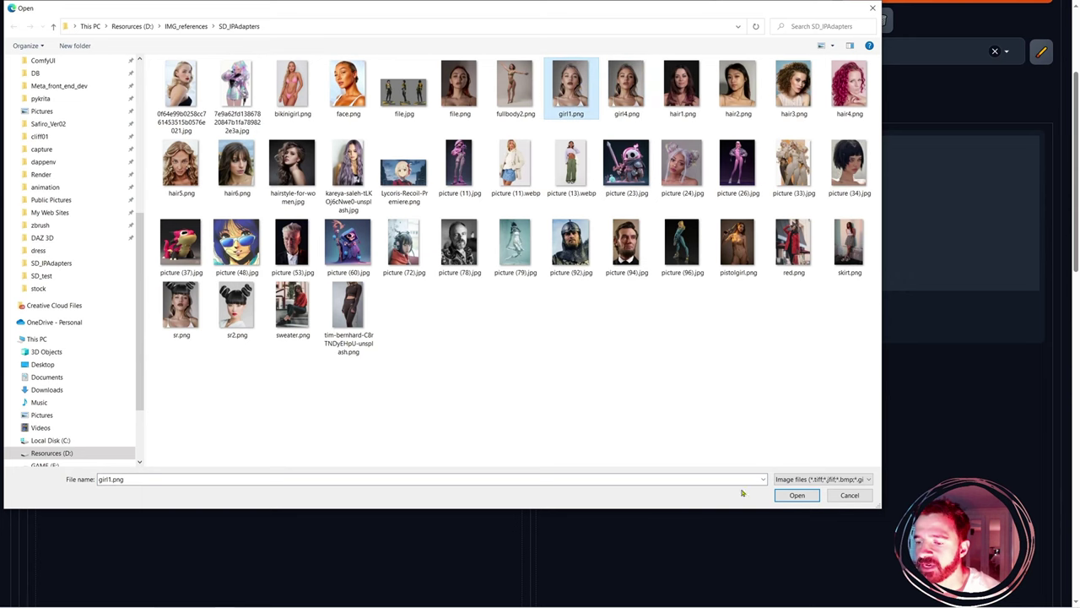
{"action": "left_click", "coordinate": [797, 496]}
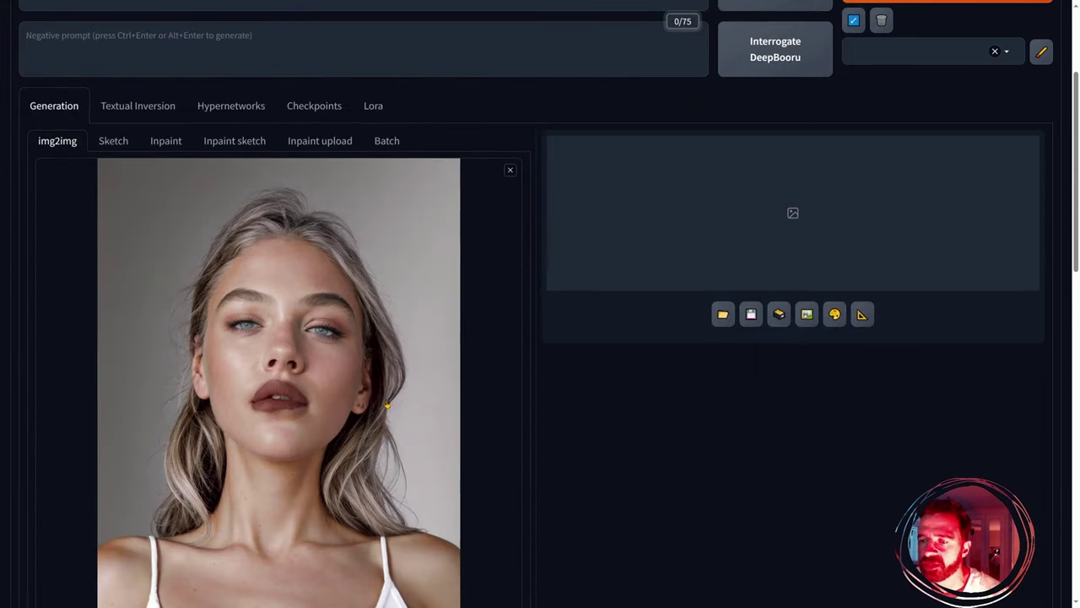
- Set the output size to 784 by 1024 by detecting it from the loaded img2img image
{"action": "scroll", "coordinate": [409, 303], "scroll_direction": "down", "scroll_amount": 3}
{"action": "scroll", "coordinate": [409, 303], "scroll_direction": "up", "scroll_amount": 2}
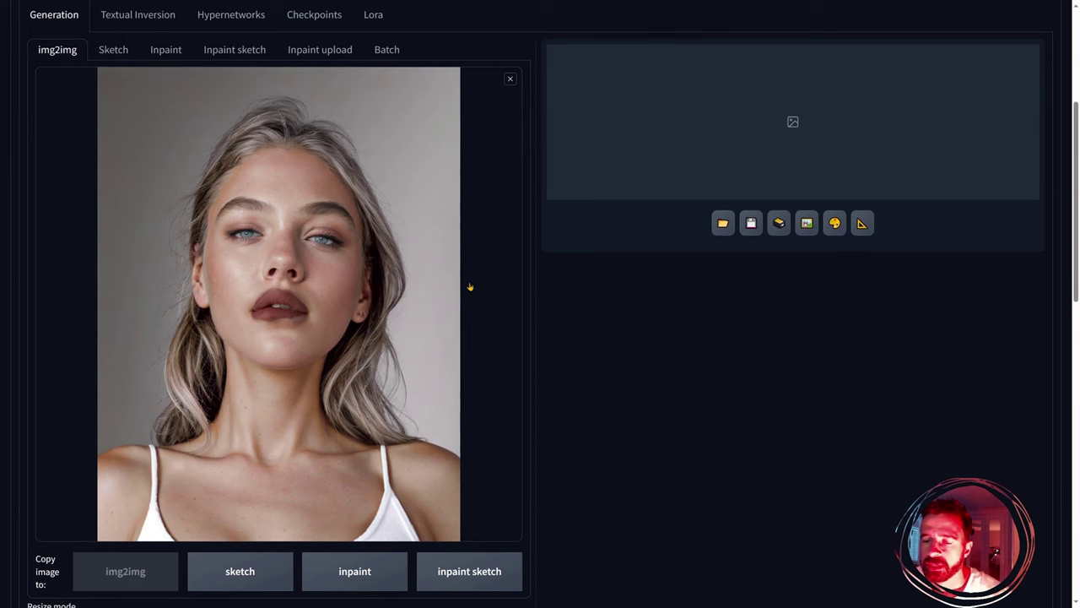
{"action": "scroll", "coordinate": [513, 292], "scroll_direction": "down", "scroll_amount": 6}
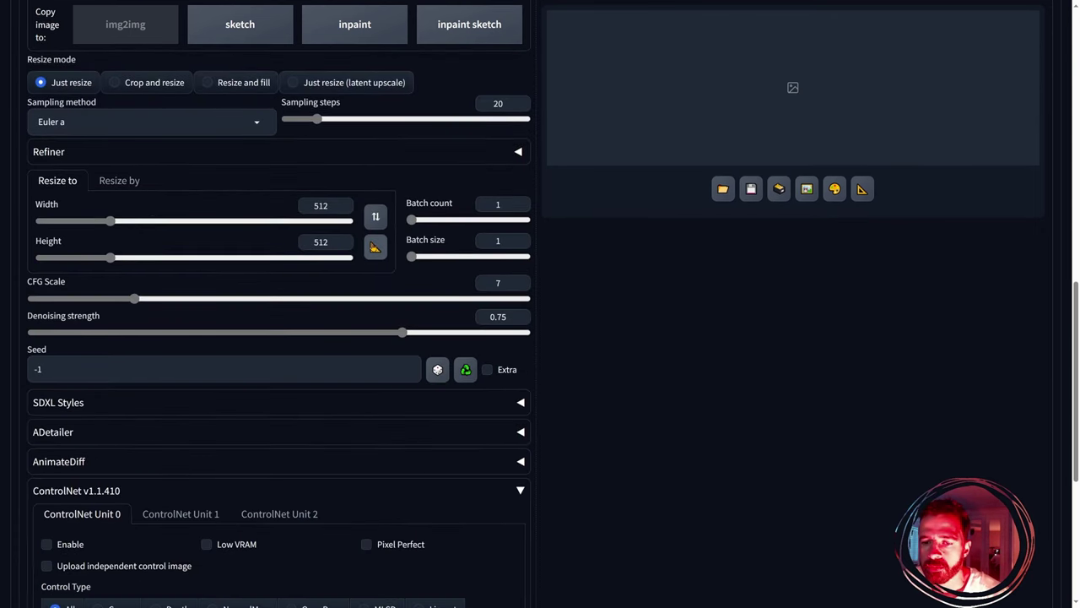
{"action": "left_click", "coordinate": [374, 245]}
{"action": "scroll", "coordinate": [366, 168], "scroll_direction": "up", "scroll_amount": 3}
{"action": "scroll", "coordinate": [395, 146], "scroll_direction": "up", "scroll_amount": 3}
{"action": "scroll", "coordinate": [406, 140], "scroll_direction": "down", "scroll_amount": 3}
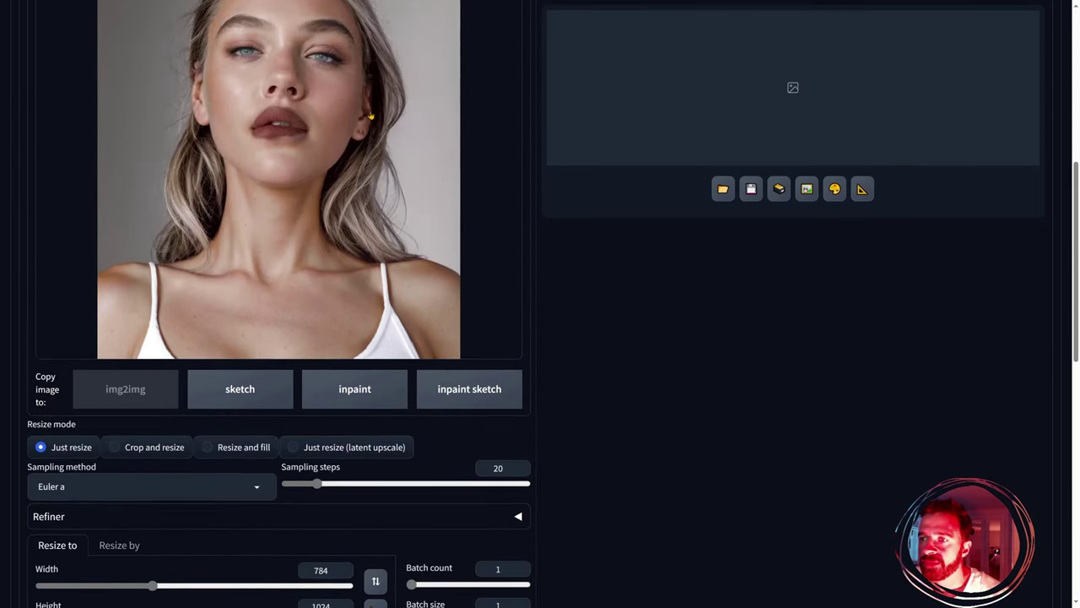
{"action": "scroll", "coordinate": [415, 138], "scroll_direction": "up", "scroll_amount": 2}
{"action": "scroll", "coordinate": [406, 131], "scroll_direction": "up", "scroll_amount": 1}
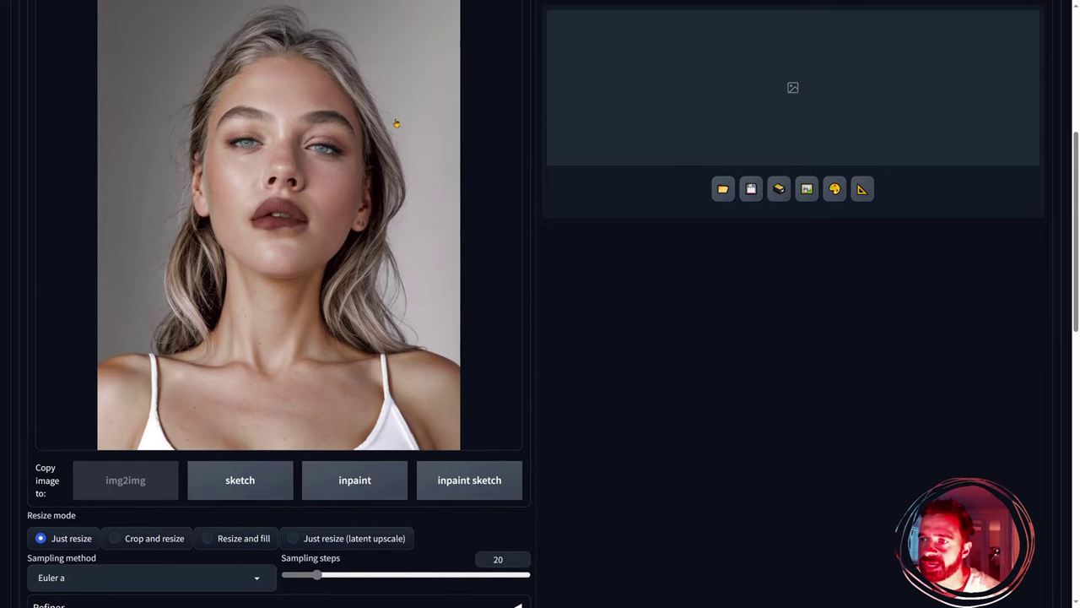
{"action": "scroll", "coordinate": [372, 154], "scroll_direction": "down", "scroll_amount": 3}
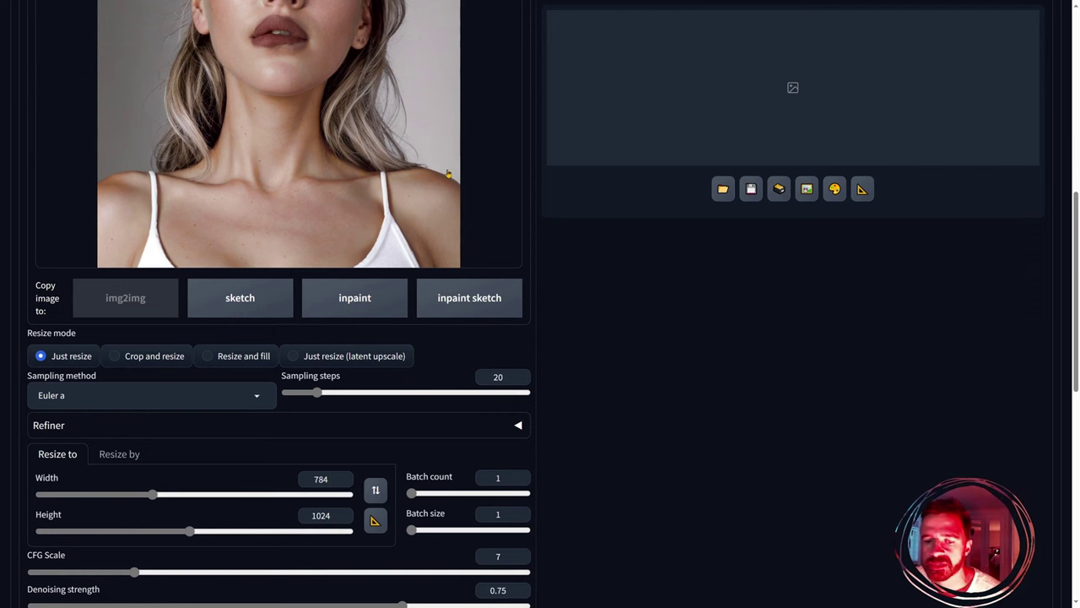
- Set the sampling steps to 50 and the sampling method to DPM++ 3M SDE Karras
{"action": "scroll", "coordinate": [448, 173], "scroll_direction": "up", "scroll_amount": 5}
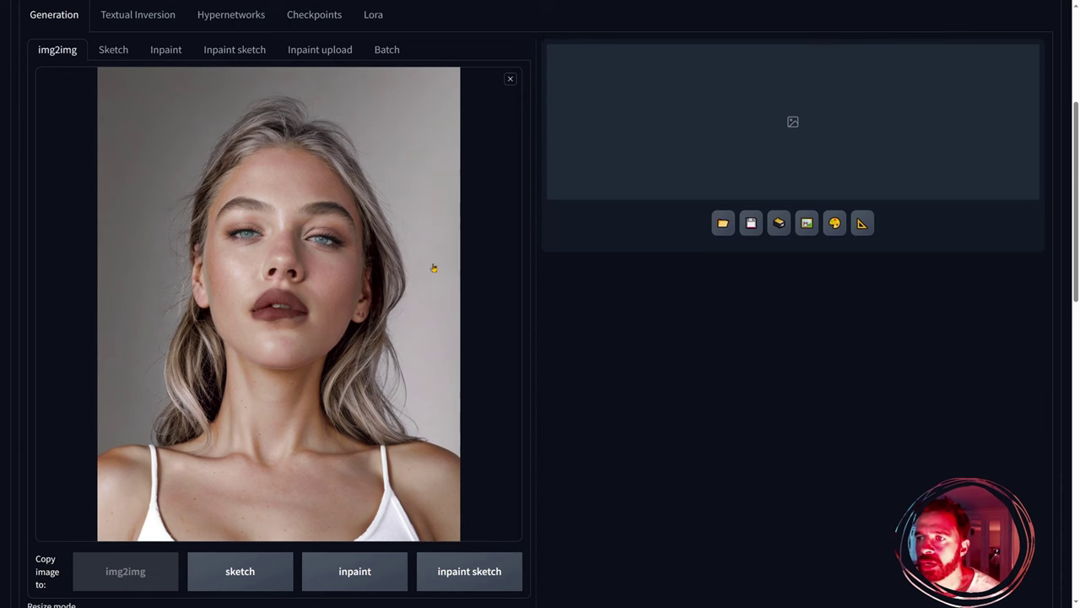
{"action": "scroll", "coordinate": [433, 277], "scroll_direction": "down", "scroll_amount": 2}
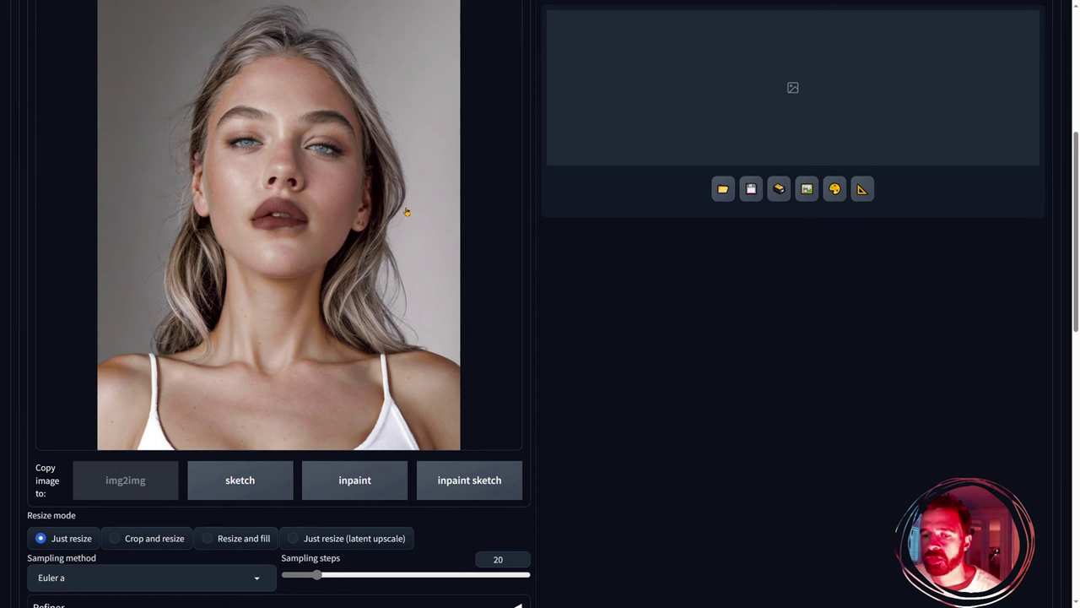
{"action": "scroll", "coordinate": [406, 211], "scroll_direction": "down", "scroll_amount": 3}
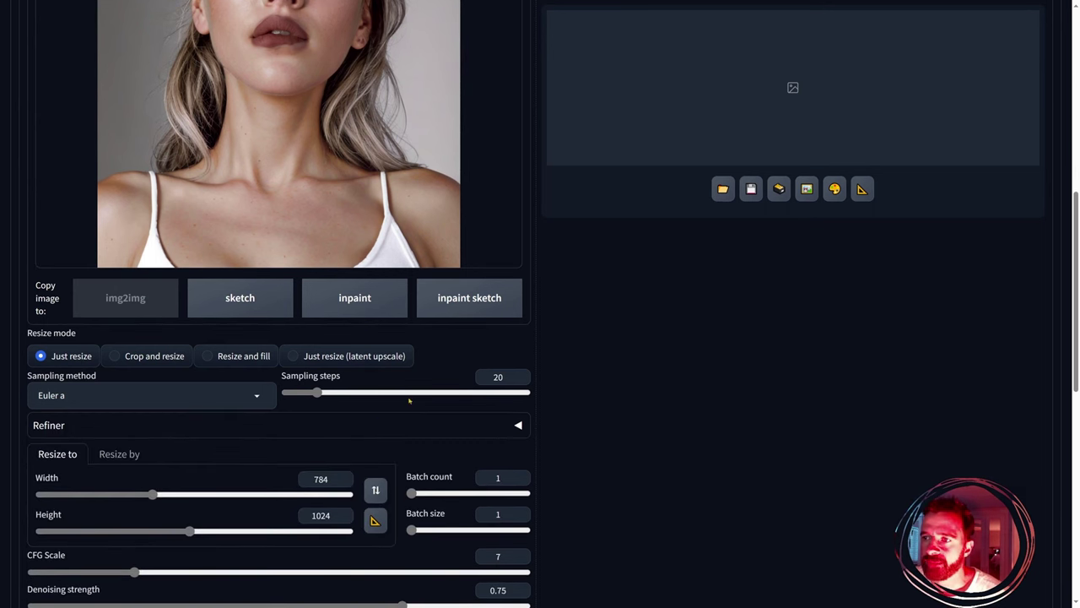
{"action": "left_click_drag", "start_coordinate": [409, 401], "coordinate": [365, 393]}
{"action": "left_click", "coordinate": [144, 395]}
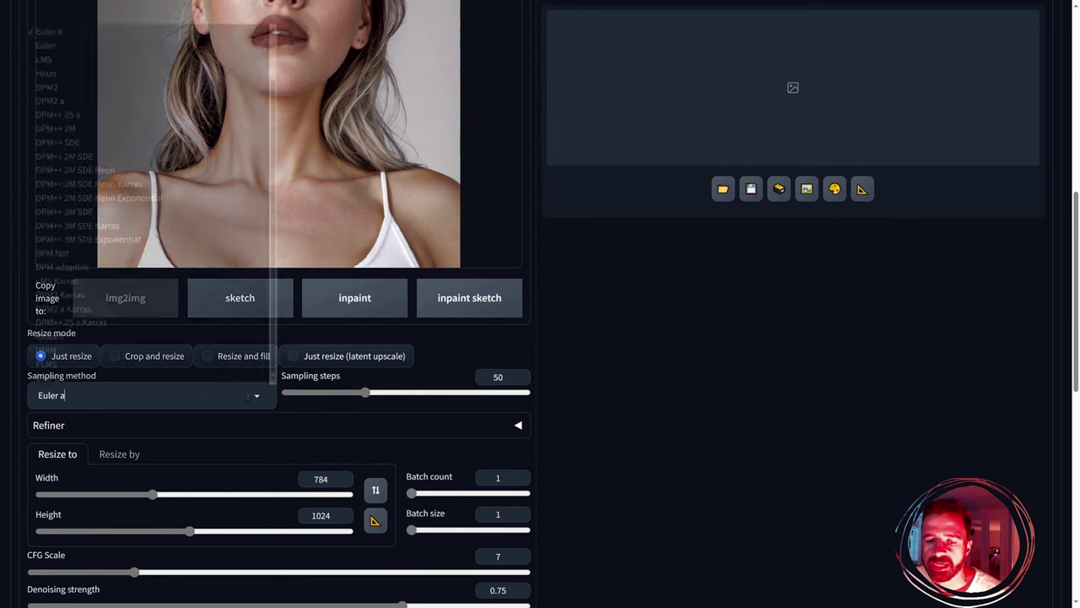
{"action": "left_click", "coordinate": [88, 222]}
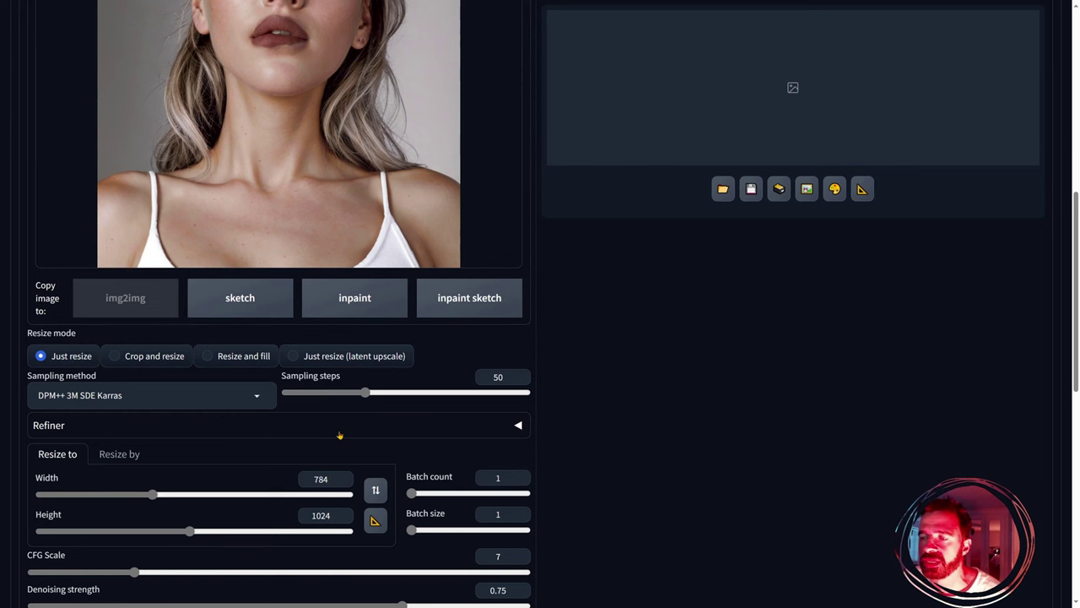
- Enable ControlNet Unit 0 with an independent control image and load hair3.png from the SD_IPAdapters folder into it
{"action": "scroll", "coordinate": [393, 425], "scroll_direction": "down", "scroll_amount": 3}
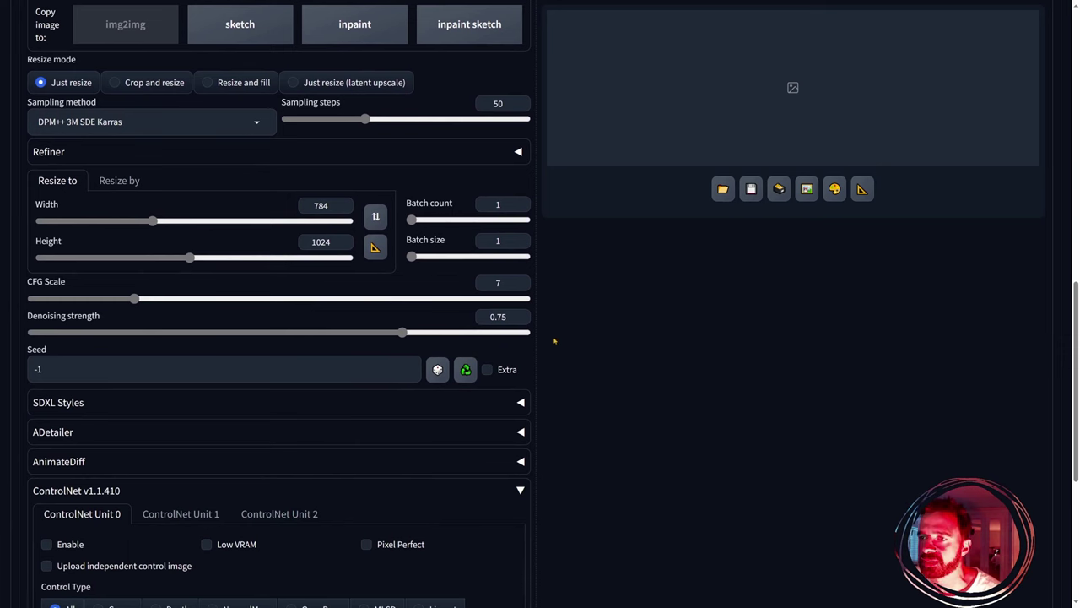
{"action": "scroll", "coordinate": [568, 316], "scroll_direction": "down", "scroll_amount": 4}
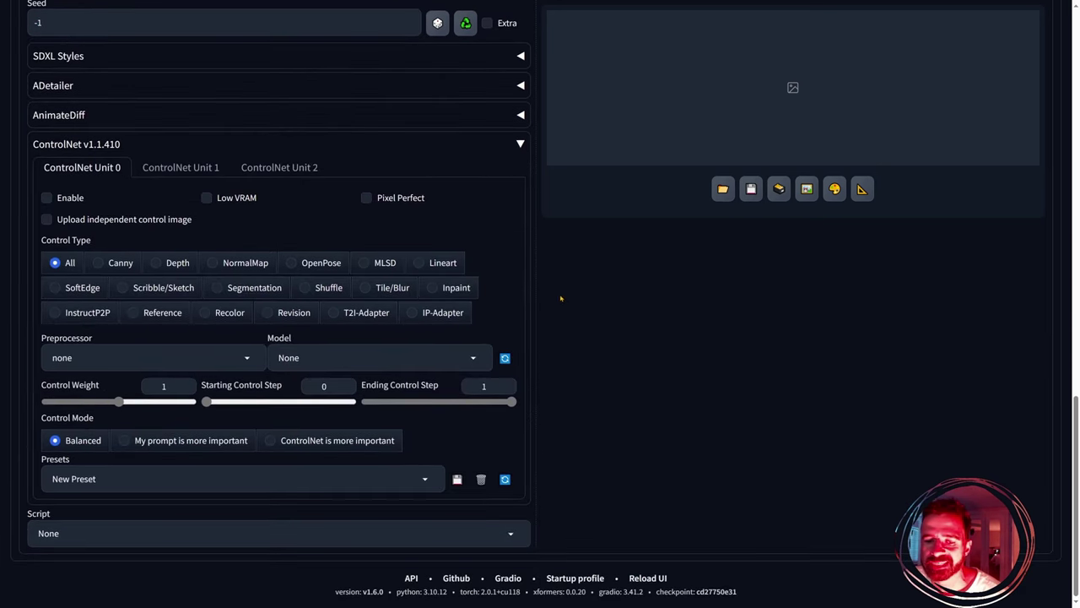
{"action": "left_click", "coordinate": [47, 198]}
{"action": "left_click", "coordinate": [46, 220]}
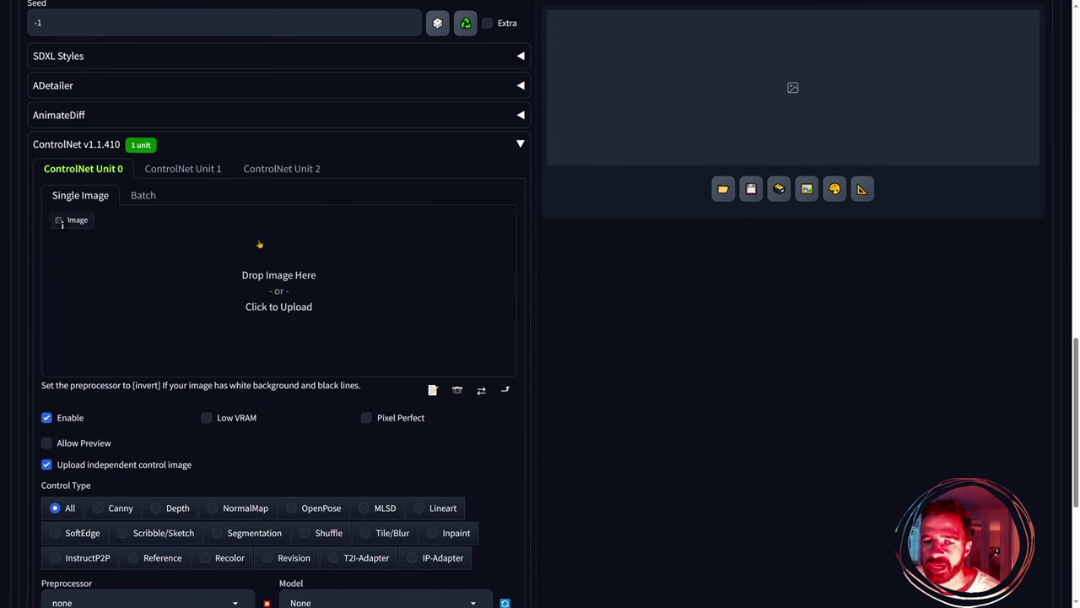
{"action": "left_click", "coordinate": [278, 291]}
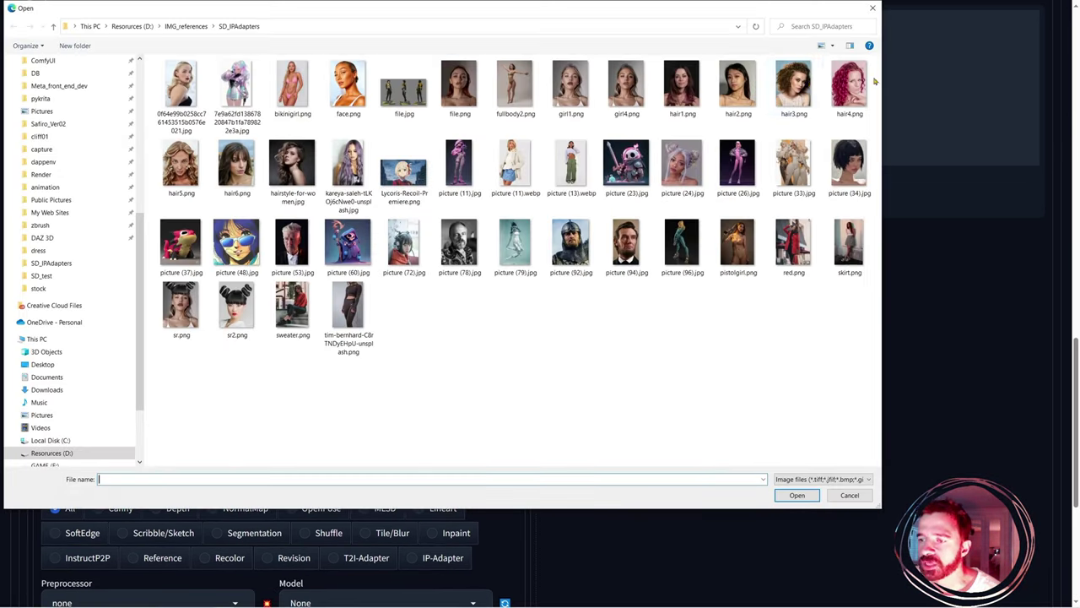
{"action": "left_click", "coordinate": [793, 84]}
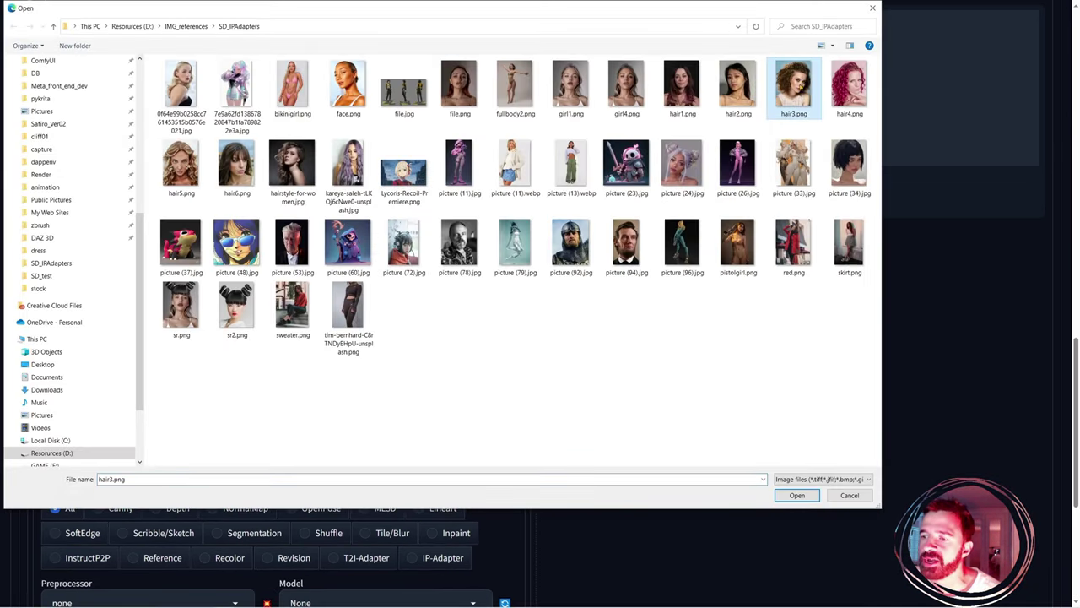
{"action": "left_click", "coordinate": [797, 495]}
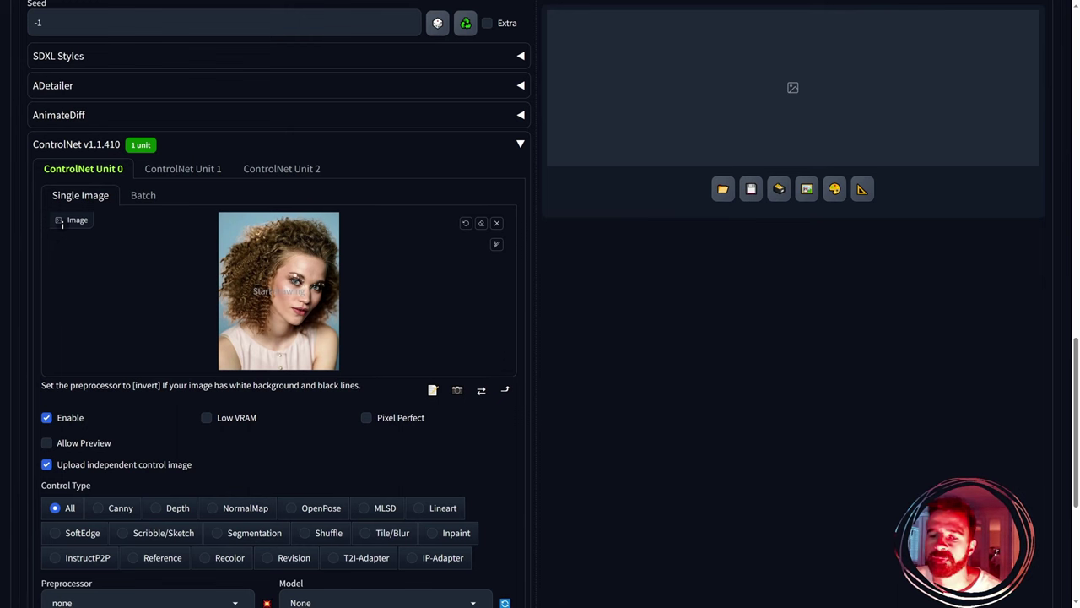
- Set the control type of ControlNet Unit 0 to IP-Adapter
{"action": "scroll", "coordinate": [310, 325], "scroll_direction": "up", "scroll_amount": 1}
{"action": "scroll", "coordinate": [314, 330], "scroll_direction": "down", "scroll_amount": 3}
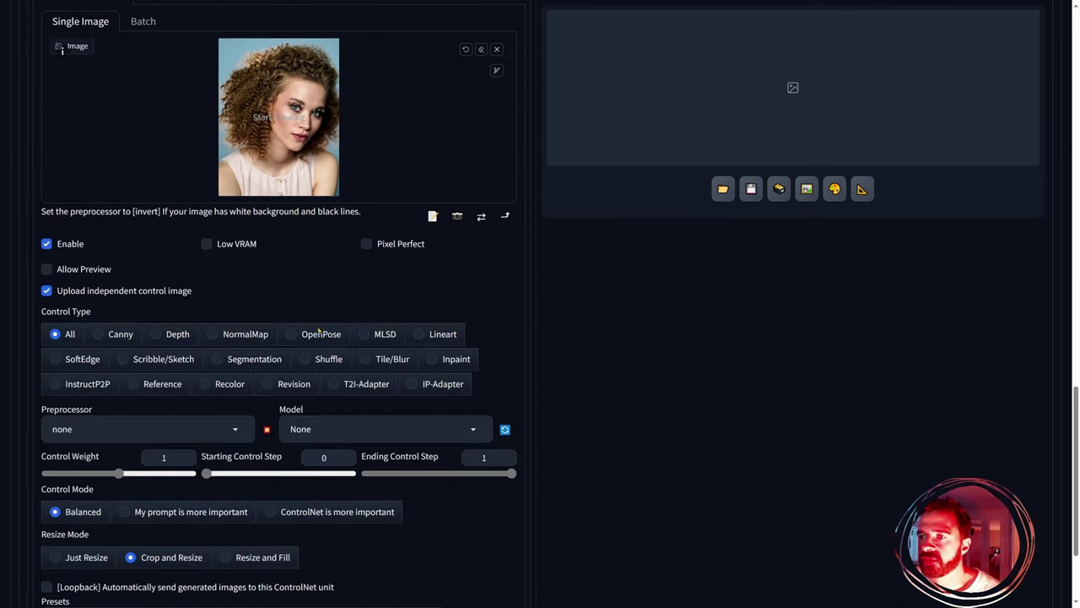
{"action": "left_click", "coordinate": [411, 376]}
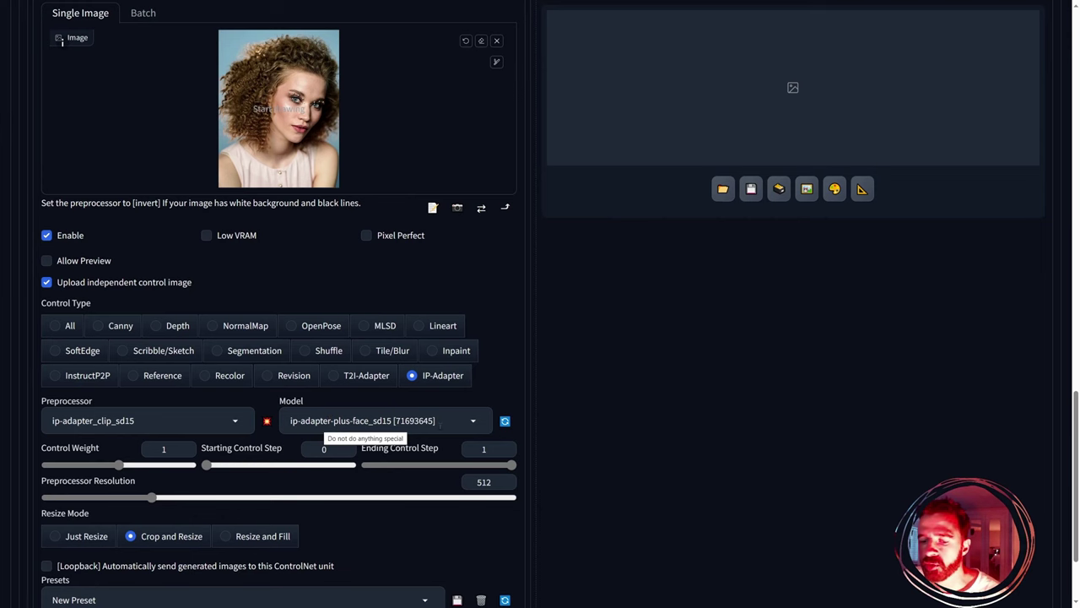
- Copy the img2img source portrait to inpaint
{"action": "scroll", "coordinate": [385, 332], "scroll_direction": "up", "scroll_amount": 10}
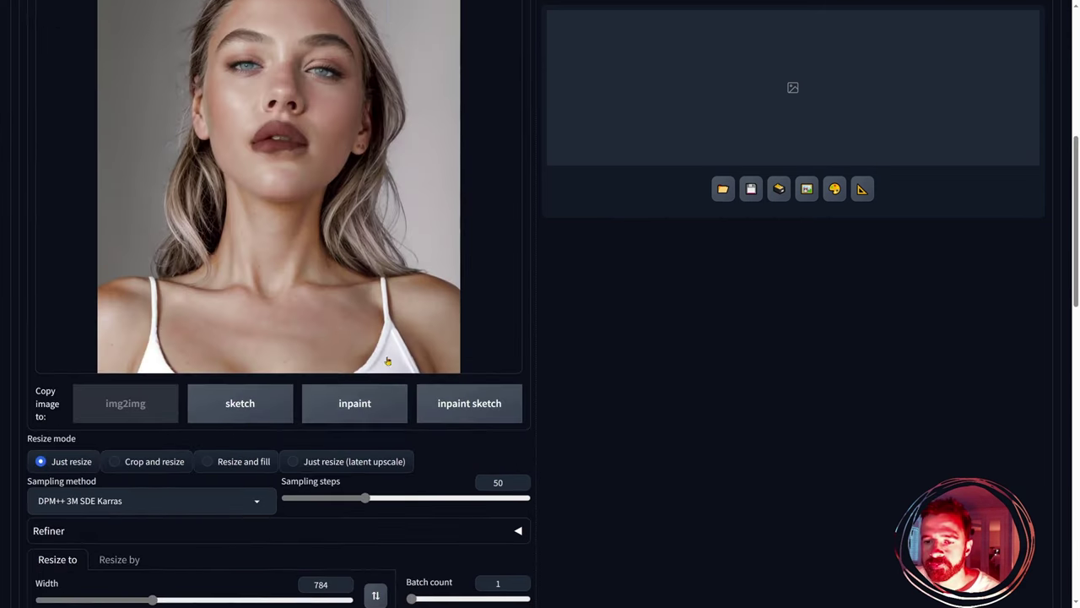
{"action": "scroll", "coordinate": [387, 361], "scroll_direction": "up", "scroll_amount": 4}
{"action": "scroll", "coordinate": [374, 321], "scroll_direction": "down", "scroll_amount": 5}
{"action": "left_click", "coordinate": [358, 318]}
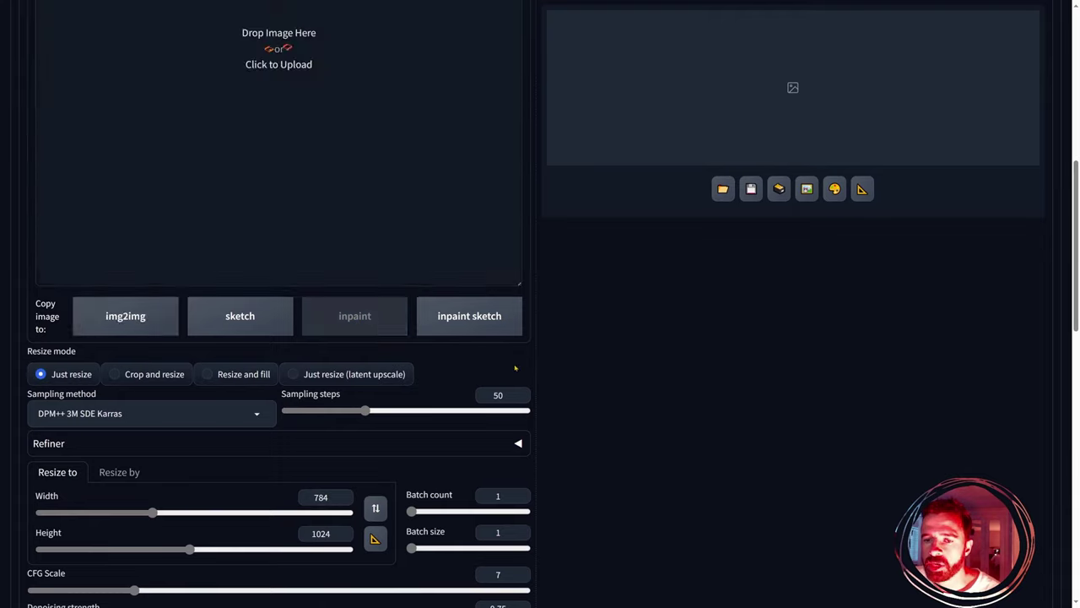
- Reduce the mask brush size and outline the woman's hair around the head and down both sides of the neck
{"action": "scroll", "coordinate": [515, 368], "scroll_direction": "up", "scroll_amount": 5}
{"action": "scroll", "coordinate": [346, 291], "scroll_direction": "down", "scroll_amount": 3}
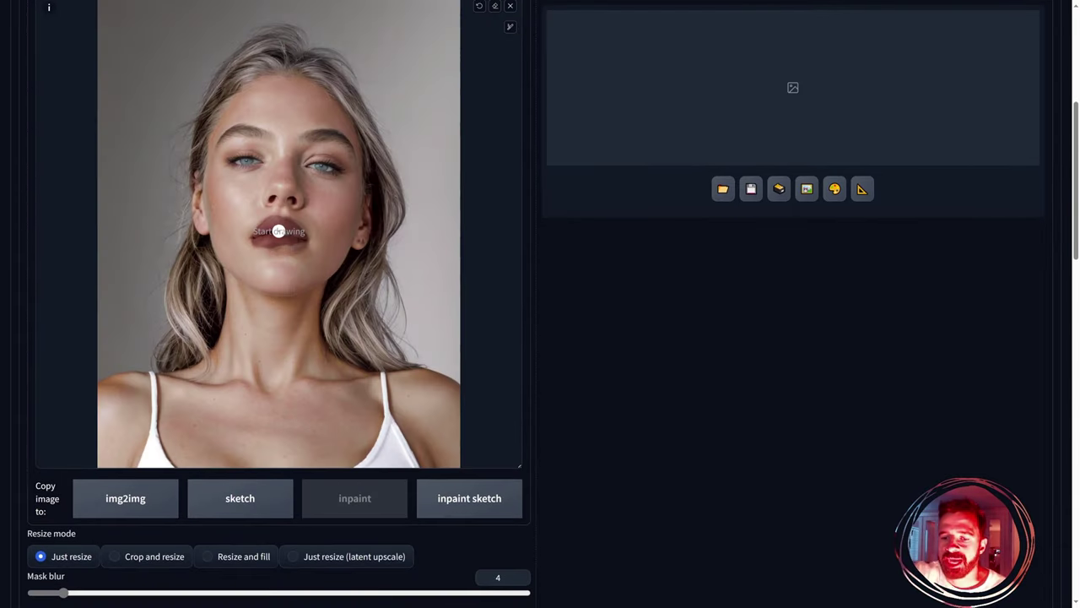
{"action": "left_click", "coordinate": [510, 27]}
{"action": "left_click_drag", "start_coordinate": [441, 27], "coordinate": [435, 27]}
{"action": "mouse_move", "coordinate": [409, 367]}
{"action": "left_mouse_down"}
{"action": "mouse_move", "coordinate": [390, 331]}
{"action": "mouse_move", "coordinate": [390, 144]}
{"action": "mouse_move", "coordinate": [347, 72]}
{"action": "mouse_move", "coordinate": [293, 38]}
{"action": "mouse_move", "coordinate": [255, 36]}
{"action": "mouse_move", "coordinate": [197, 98]}
{"action": "mouse_move", "coordinate": [190, 179]}
{"action": "mouse_move", "coordinate": [224, 96]}
{"action": "mouse_move", "coordinate": [215, 120]}
{"action": "mouse_move", "coordinate": [268, 74]}
{"action": "mouse_move", "coordinate": [333, 88]}
{"action": "mouse_move", "coordinate": [317, 90]}
{"action": "mouse_move", "coordinate": [344, 106]}
{"action": "mouse_move", "coordinate": [375, 197]}
{"action": "mouse_move", "coordinate": [366, 251]}
{"action": "mouse_move", "coordinate": [326, 313]}
{"action": "mouse_move", "coordinate": [334, 352]}
{"action": "mouse_move", "coordinate": [418, 365]}
{"action": "left_mouse_up"}
{"action": "mouse_move", "coordinate": [157, 368]}
{"action": "left_mouse_down"}
{"action": "mouse_move", "coordinate": [219, 323]}
{"action": "mouse_move", "coordinate": [220, 265]}
{"action": "mouse_move", "coordinate": [194, 228]}
{"action": "mouse_move", "coordinate": [154, 369]}
{"action": "left_mouse_up"}
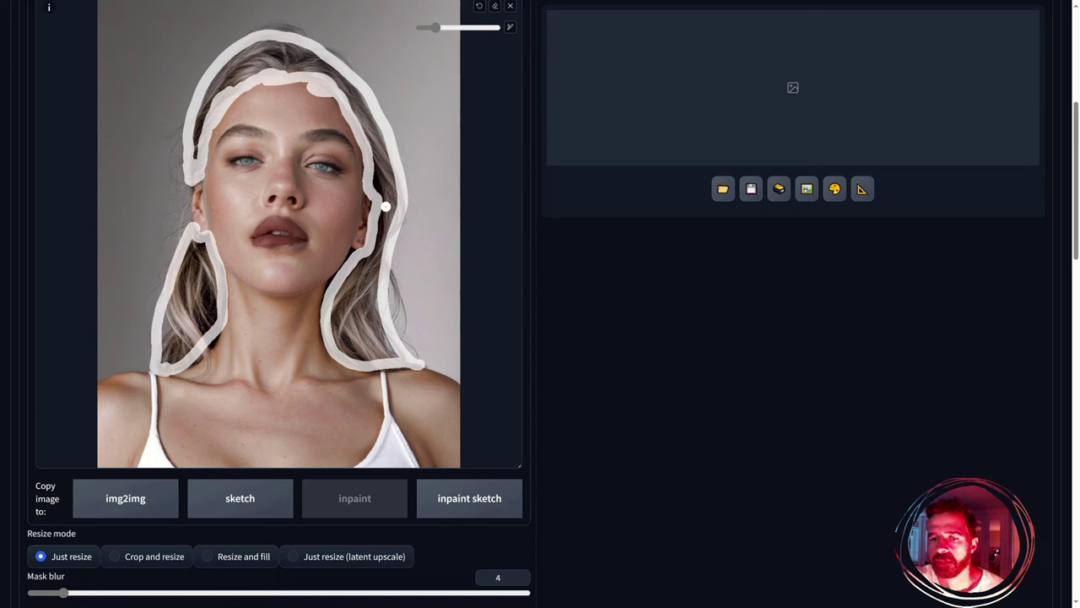
- Enlarge the mask brush and fill the outlined hair areas completely with the inpaint mask
{"action": "left_click_drag", "start_coordinate": [435, 27], "coordinate": [460, 27]}
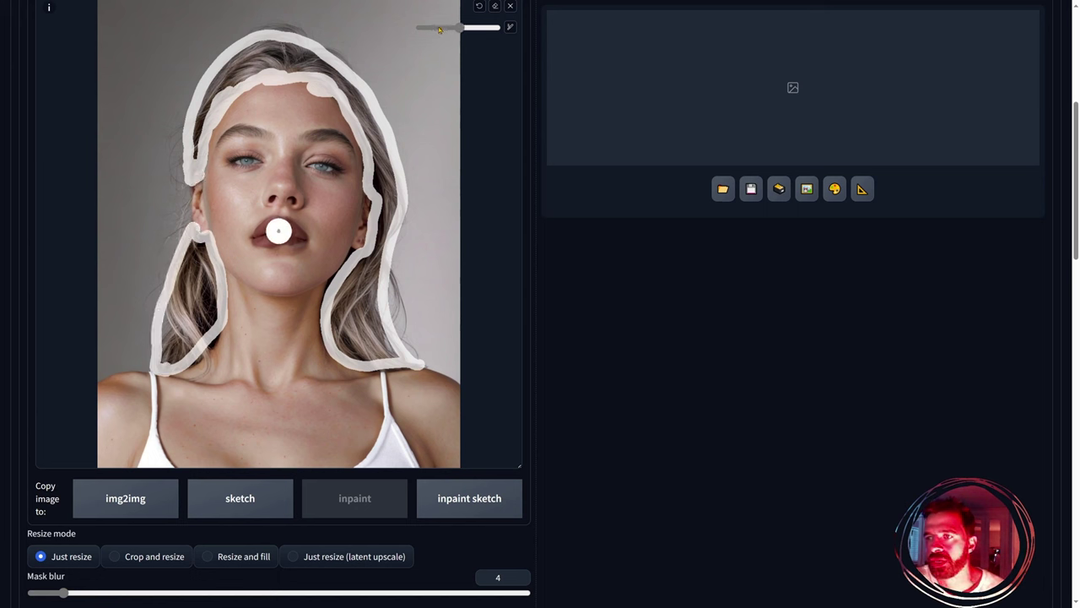
{"action": "mouse_move", "coordinate": [207, 121]}
{"action": "left_mouse_down"}
{"action": "mouse_move", "coordinate": [255, 51]}
{"action": "mouse_move", "coordinate": [303, 55]}
{"action": "mouse_move", "coordinate": [293, 54]}
{"action": "mouse_move", "coordinate": [342, 85]}
{"action": "mouse_move", "coordinate": [390, 189]}
{"action": "mouse_move", "coordinate": [363, 317]}
{"action": "mouse_move", "coordinate": [378, 345]}
{"action": "mouse_move", "coordinate": [368, 314]}
{"action": "mouse_move", "coordinate": [349, 334]}
{"action": "mouse_move", "coordinate": [352, 285]}
{"action": "mouse_move", "coordinate": [351, 341]}
{"action": "left_mouse_up"}
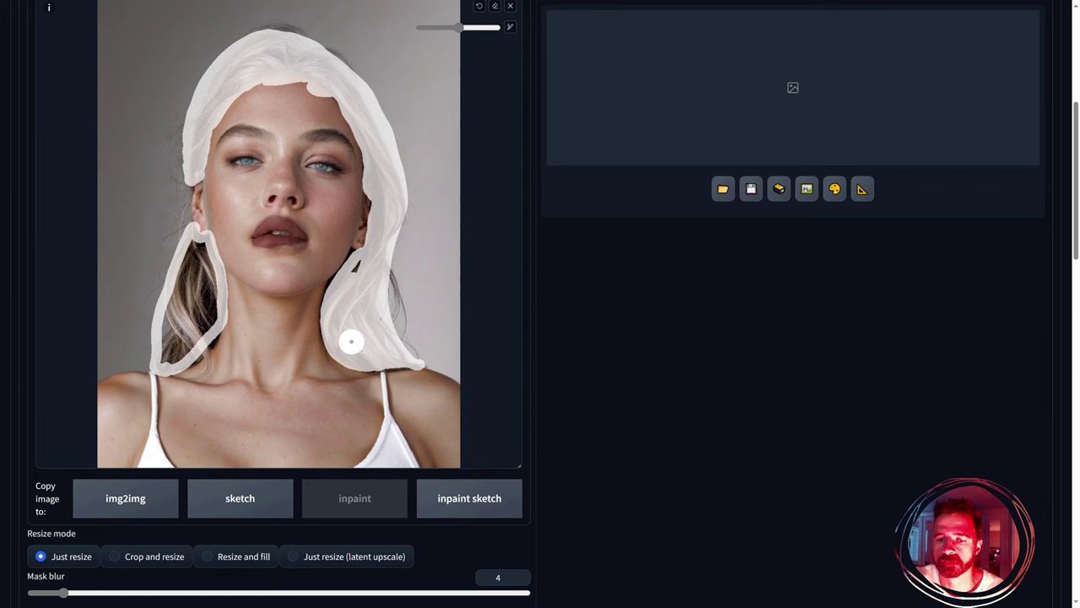
{"action": "mouse_move", "coordinate": [181, 330]}
{"action": "left_mouse_down"}
{"action": "mouse_move", "coordinate": [200, 298]}
{"action": "mouse_move", "coordinate": [194, 253]}
{"action": "mouse_move", "coordinate": [201, 309]}
{"action": "mouse_move", "coordinate": [191, 342]}
{"action": "mouse_move", "coordinate": [162, 364]}
{"action": "mouse_move", "coordinate": [201, 248]}
{"action": "mouse_move", "coordinate": [180, 259]}
{"action": "mouse_move", "coordinate": [202, 335]}
{"action": "left_mouse_up"}
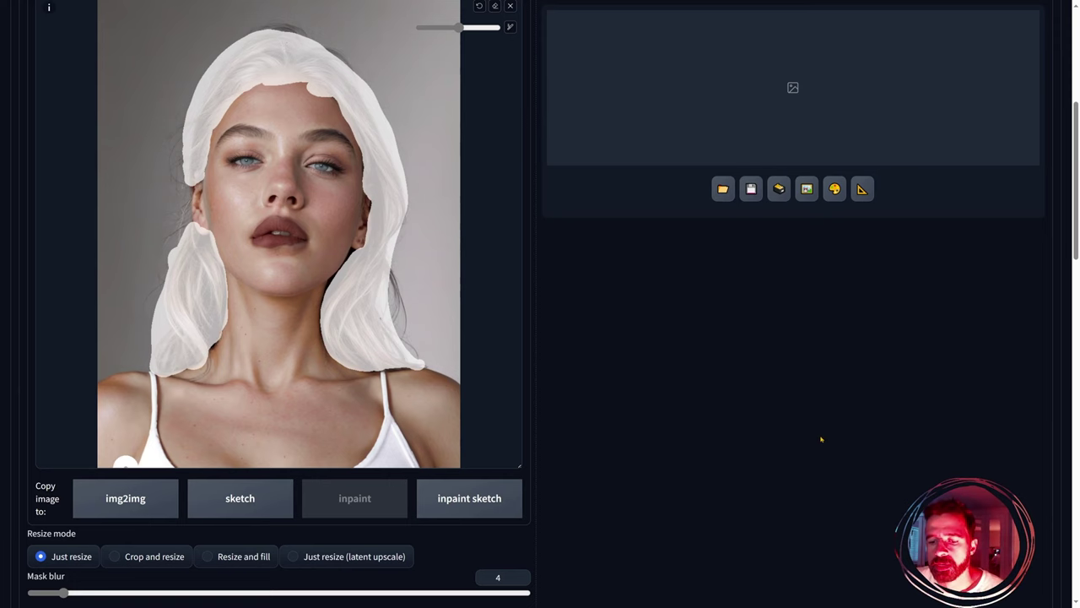
- Set the batch count to 4 for the inpaint generation
{"action": "scroll", "coordinate": [521, 367], "scroll_direction": "down", "scroll_amount": 5}
{"action": "scroll", "coordinate": [540, 398], "scroll_direction": "down", "scroll_amount": 4}
{"action": "scroll", "coordinate": [539, 397], "scroll_direction": "up", "scroll_amount": 2}
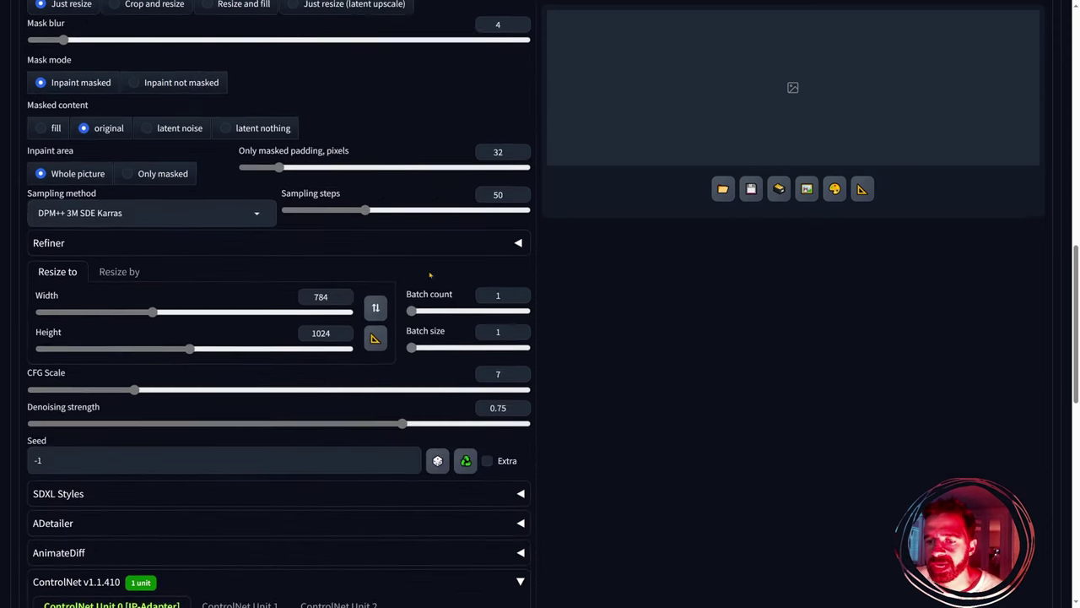
{"action": "mouse_move", "coordinate": [412, 317]}
{"action": "left_mouse_down"}
{"action": "mouse_move", "coordinate": [426, 317]}
{"action": "mouse_move", "coordinate": [417, 317]}
{"action": "left_mouse_up"}
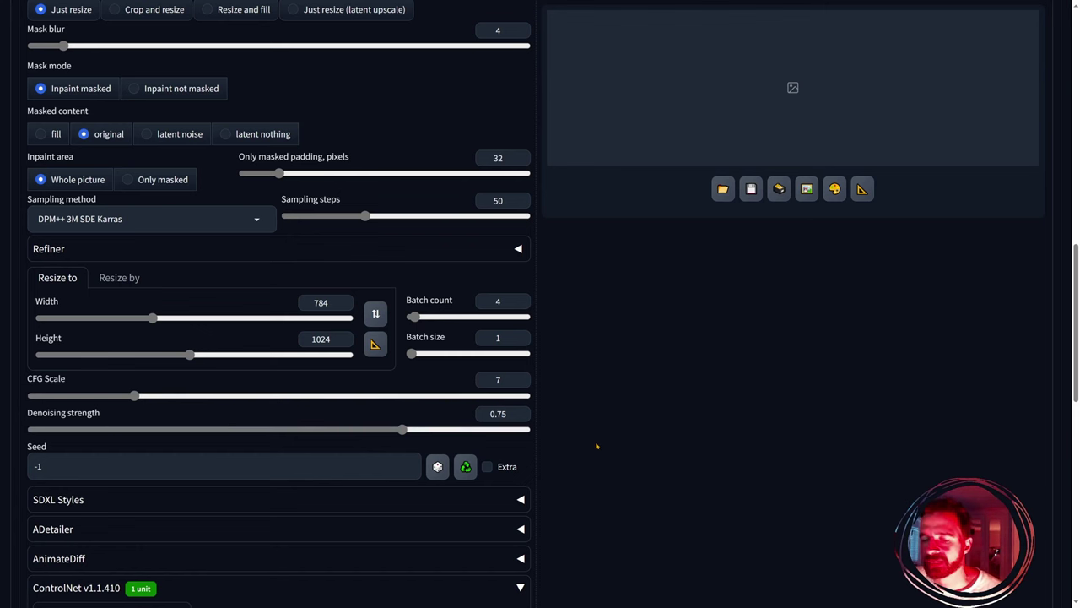
- Check the inpaint and ControlNet settings and generate the batch of images with both prompts left empty
{"action": "scroll", "coordinate": [319, 325], "scroll_direction": "down", "scroll_amount": 1}
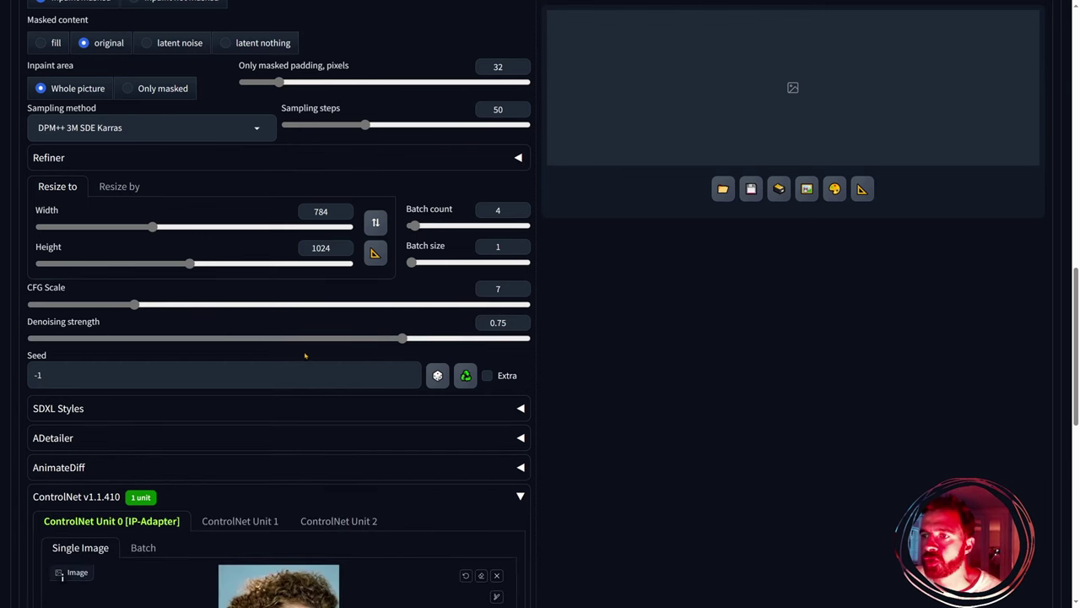
{"action": "scroll", "coordinate": [414, 347], "scroll_direction": "down", "scroll_amount": 4}
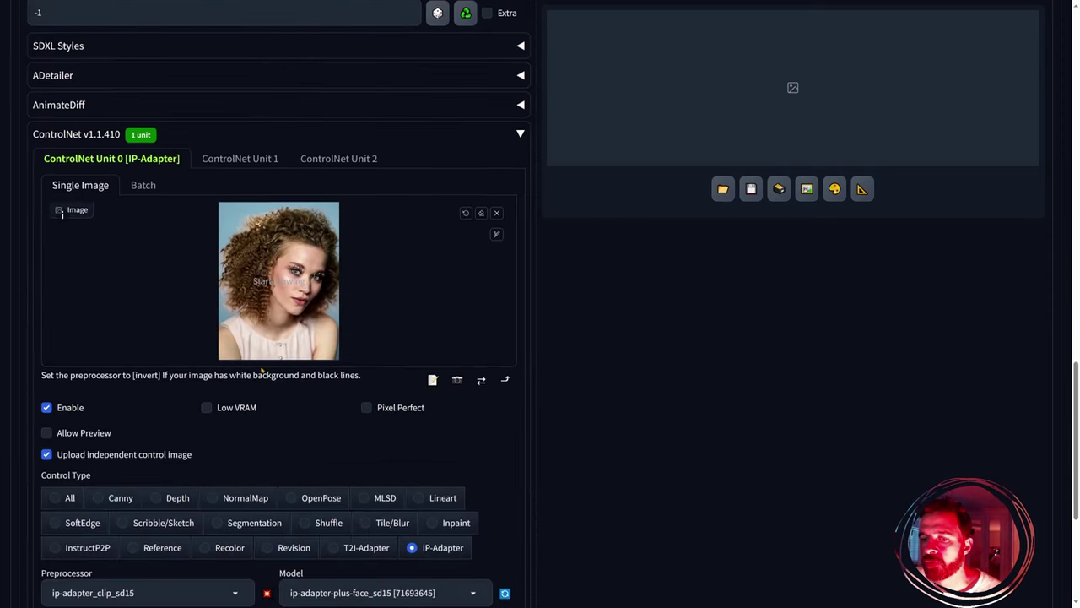
{"action": "scroll", "coordinate": [381, 343], "scroll_direction": "up", "scroll_amount": 4}
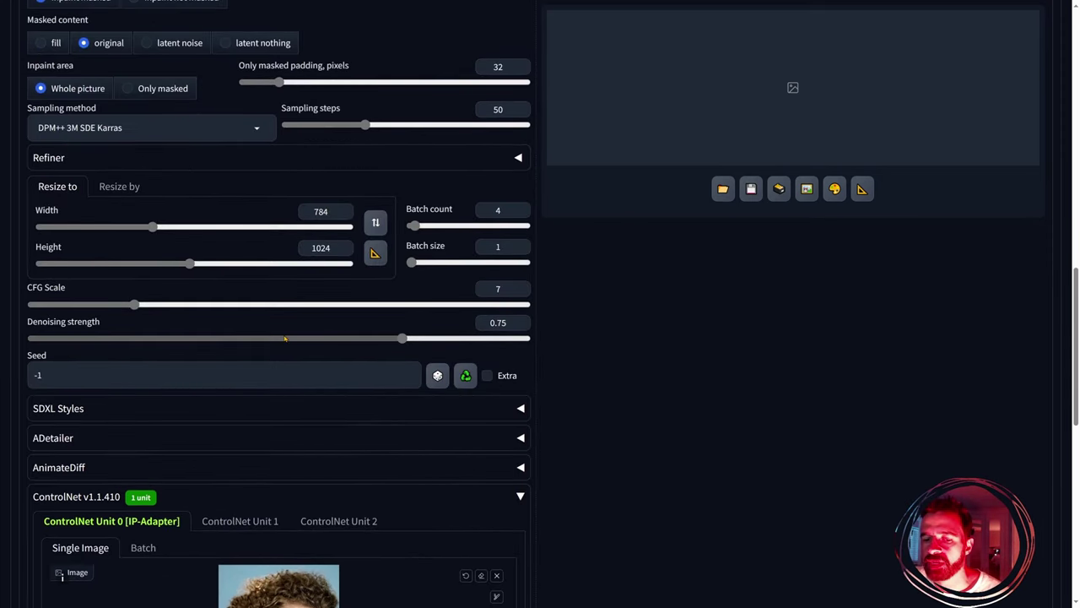
{"action": "scroll", "coordinate": [278, 340], "scroll_direction": "up", "scroll_amount": 10}
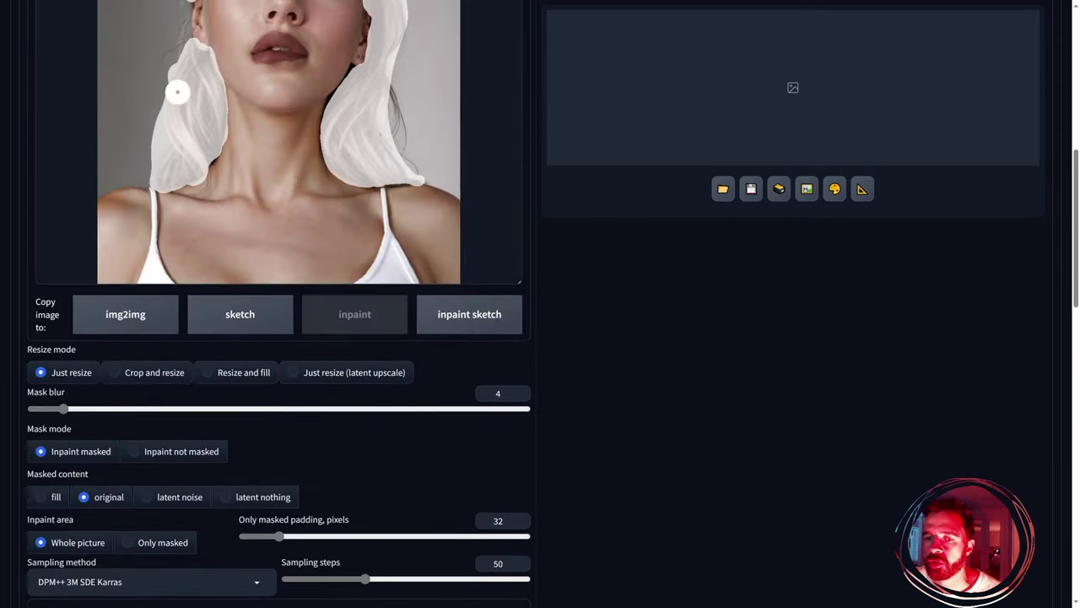
{"action": "scroll", "coordinate": [507, 277], "scroll_direction": "down", "scroll_amount": 6}
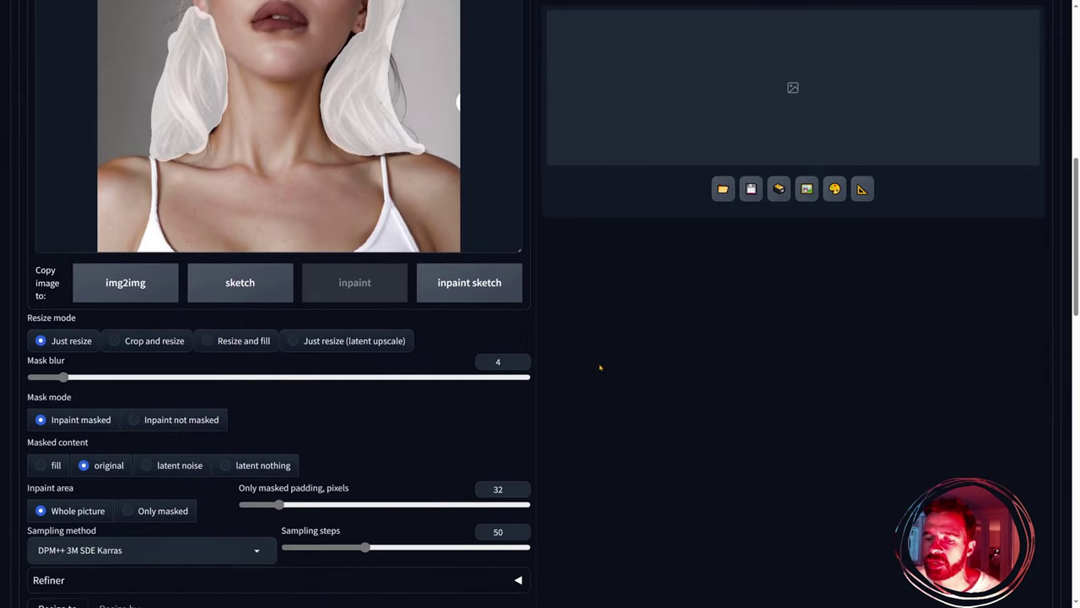
{"action": "scroll", "coordinate": [700, 476], "scroll_direction": "up", "scroll_amount": 10}
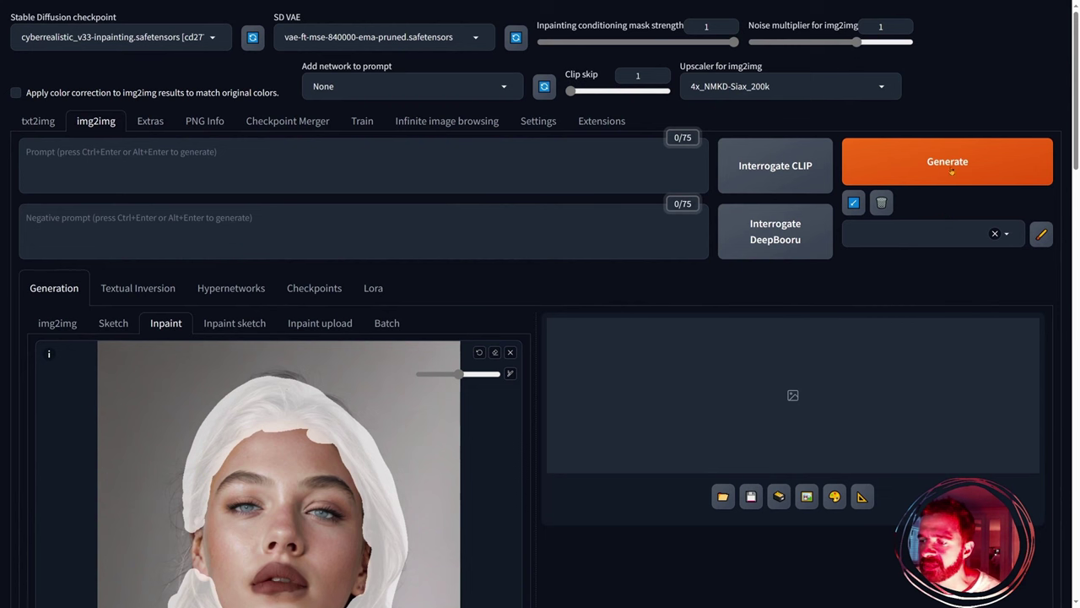
{"action": "left_click", "coordinate": [959, 188]}
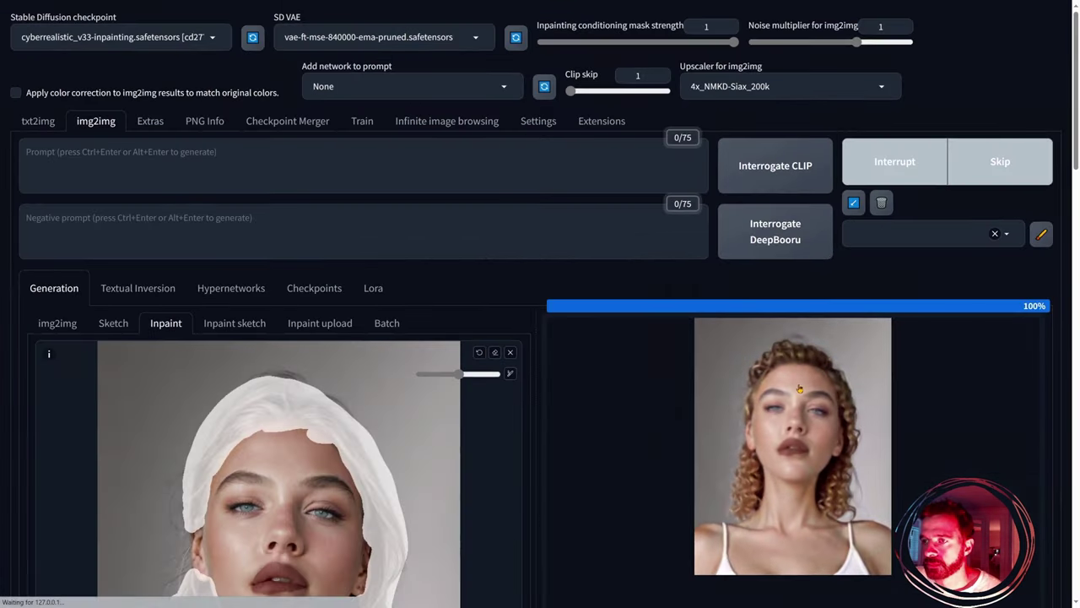
- View the generated image grid and each result at full size, including the reference photo, and close the image viewer
{"action": "left_click", "coordinate": [759, 439]}
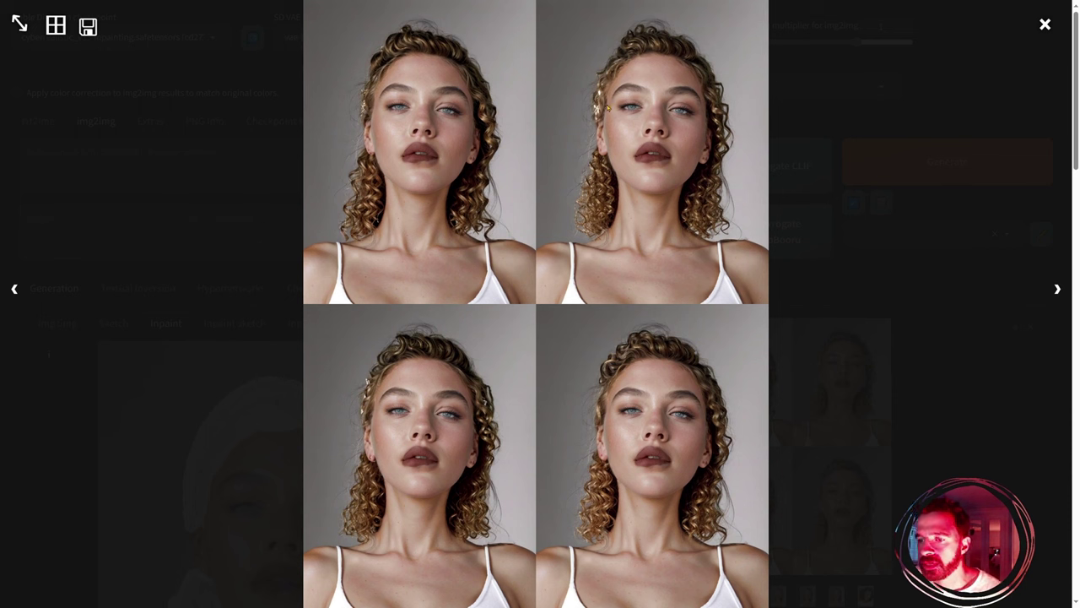
{"action": "left_click", "coordinate": [1057, 290]}
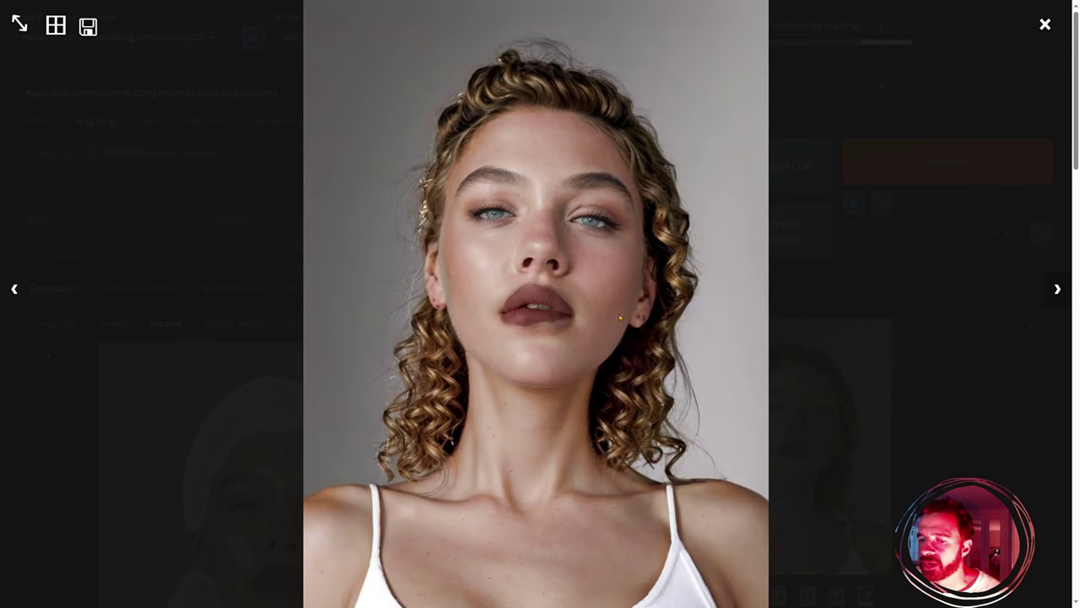
{"action": "left_click", "coordinate": [1057, 292]}
{"action": "left_click", "coordinate": [1058, 292]}
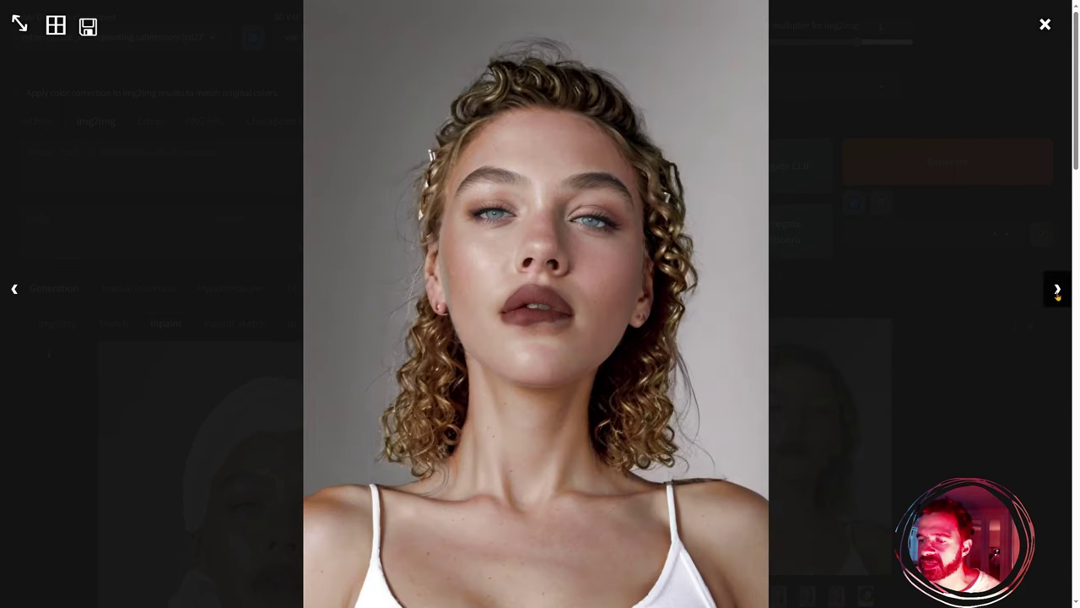
{"action": "left_click", "coordinate": [1057, 292]}
{"action": "left_click", "coordinate": [1057, 292]}
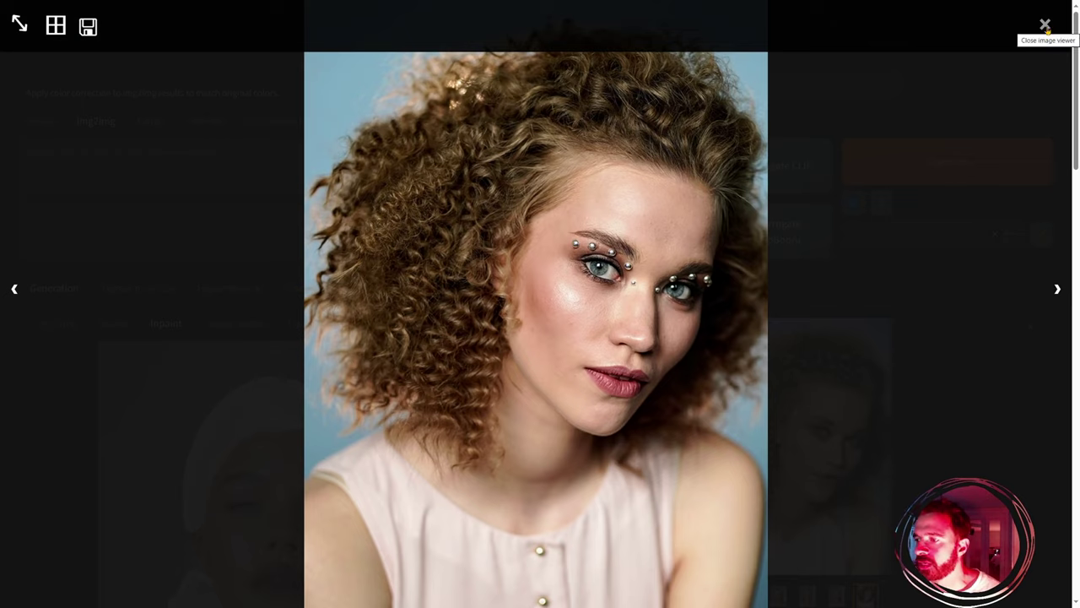
{"action": "left_click", "coordinate": [1045, 26]}
- Replace the IP-Adapter reference image in ControlNet Unit 0 with the long purple hair photo and generate a new batch
{"action": "scroll", "coordinate": [489, 359], "scroll_direction": "down", "scroll_amount": 10}
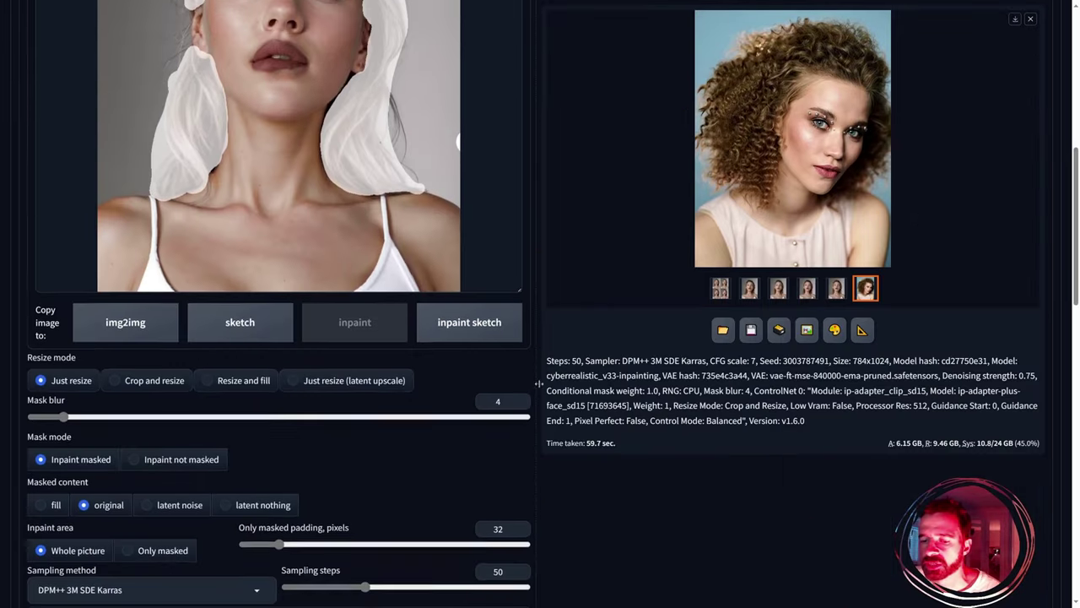
{"action": "scroll", "coordinate": [490, 358], "scroll_direction": "down", "scroll_amount": 4}
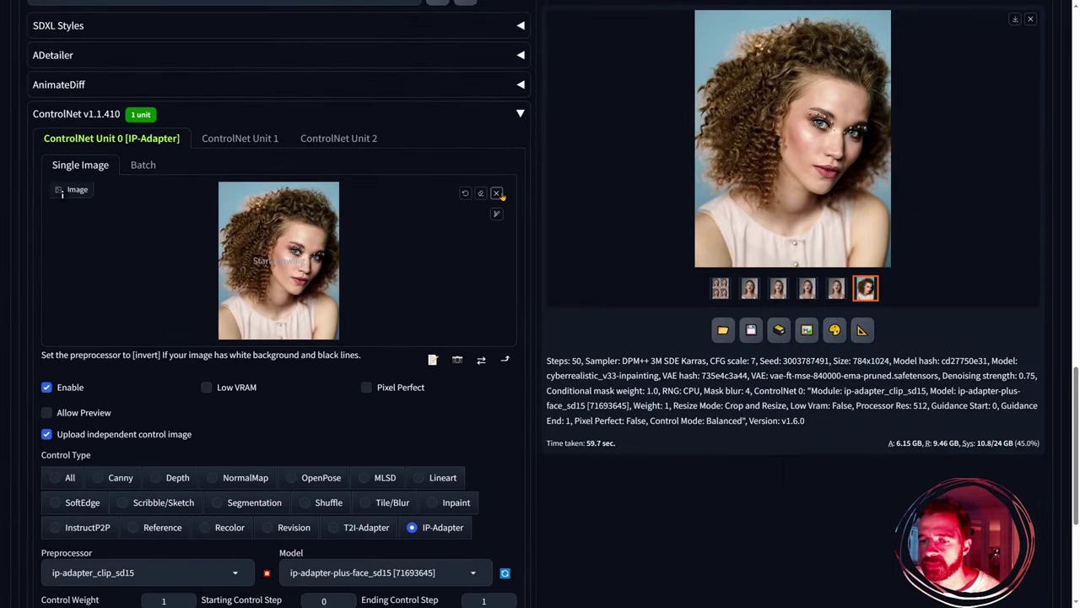
{"action": "left_click", "coordinate": [496, 193]}
{"action": "left_click", "coordinate": [275, 264]}
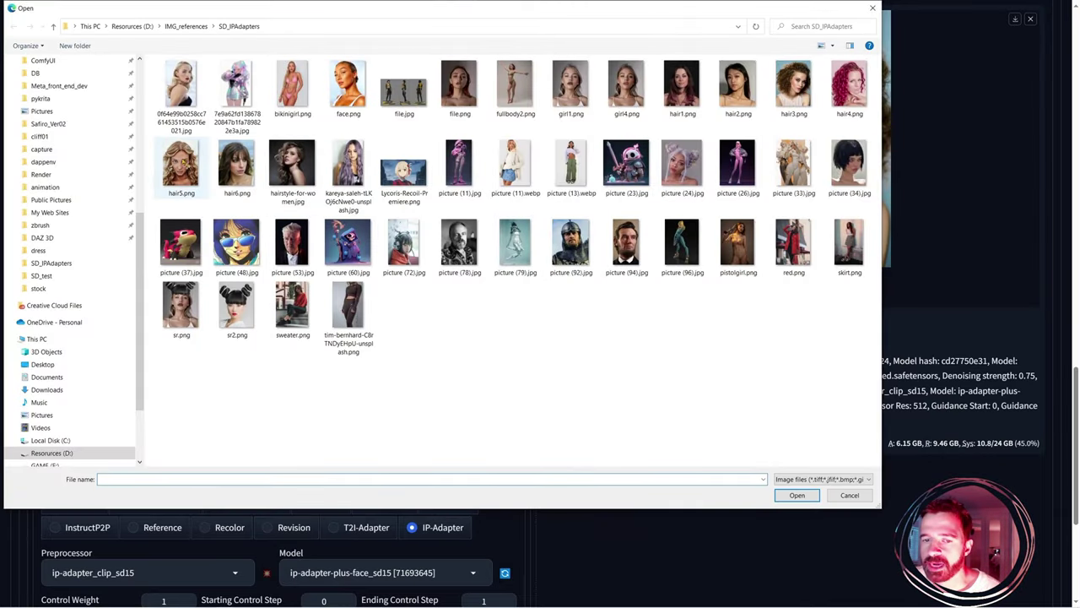
{"action": "left_click", "coordinate": [180, 167]}
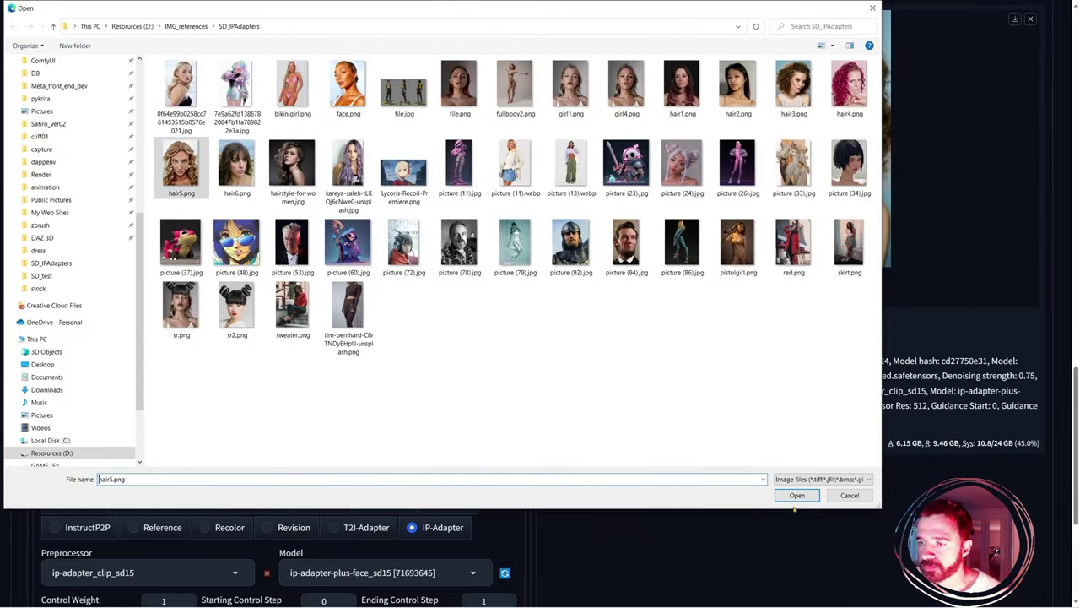
{"action": "left_click", "coordinate": [348, 169]}
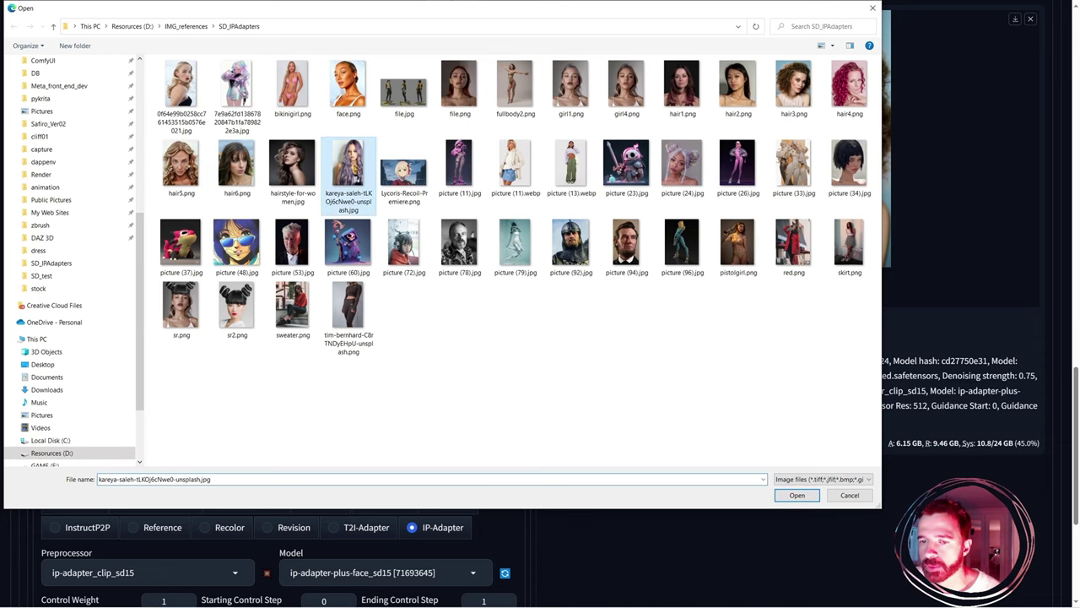
{"action": "left_click", "coordinate": [796, 495]}
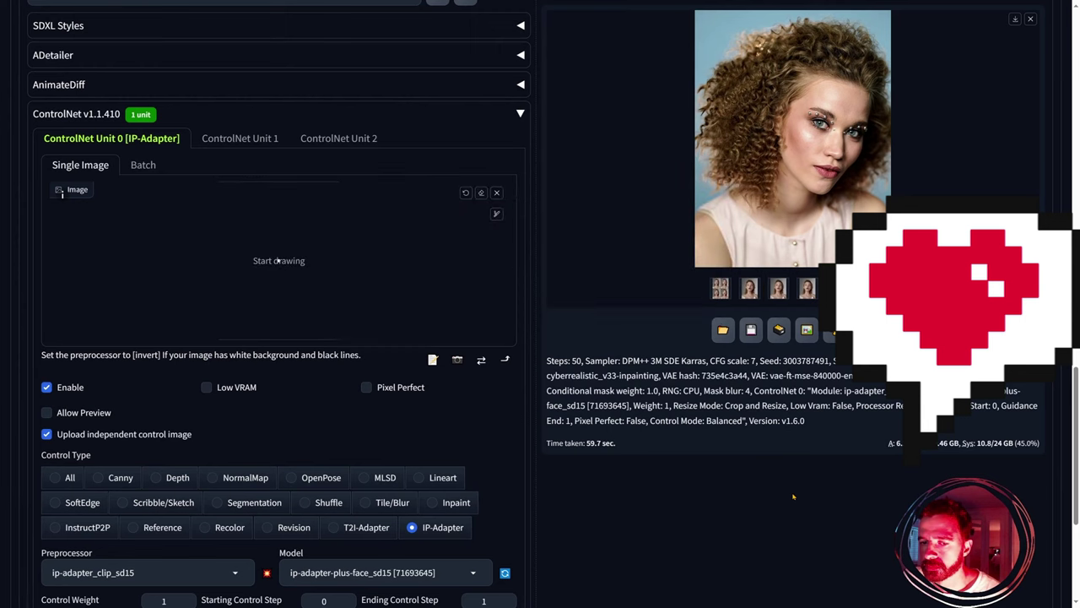
{"action": "scroll", "coordinate": [794, 497], "scroll_direction": "up", "scroll_amount": 15}
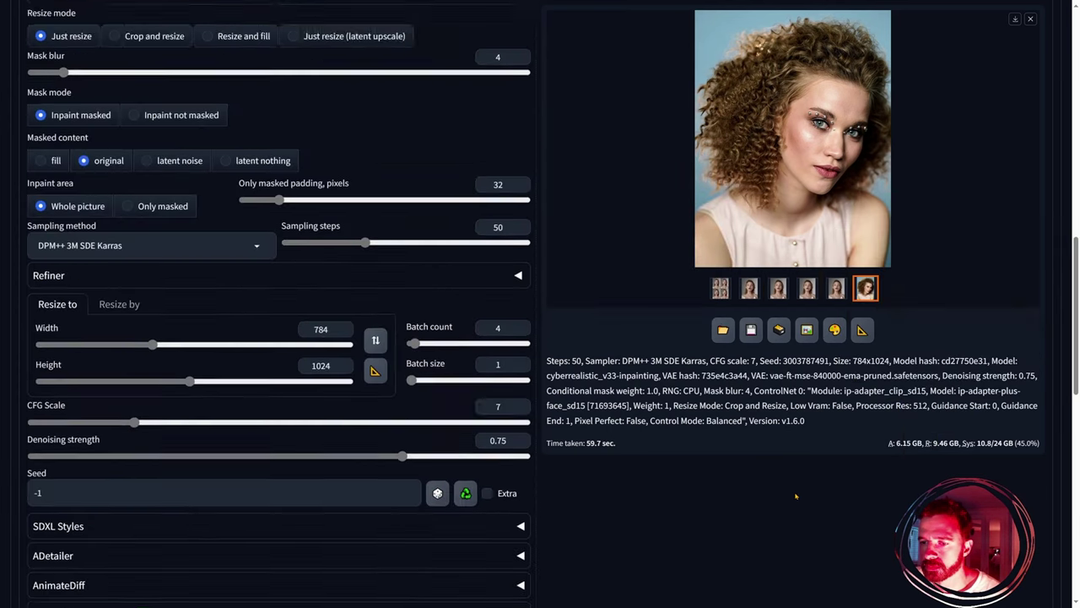
{"action": "left_click", "coordinate": [905, 173]}
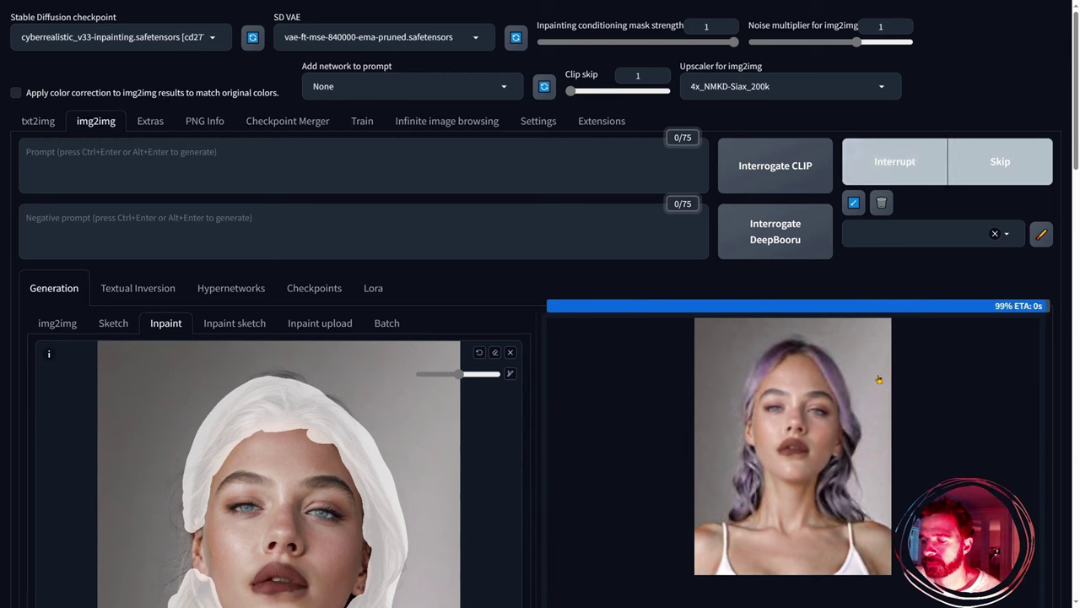
- View the generated image grid, the individual results and the purple-hair reference at full size, and close the image viewer
{"action": "left_click", "coordinate": [750, 595]}
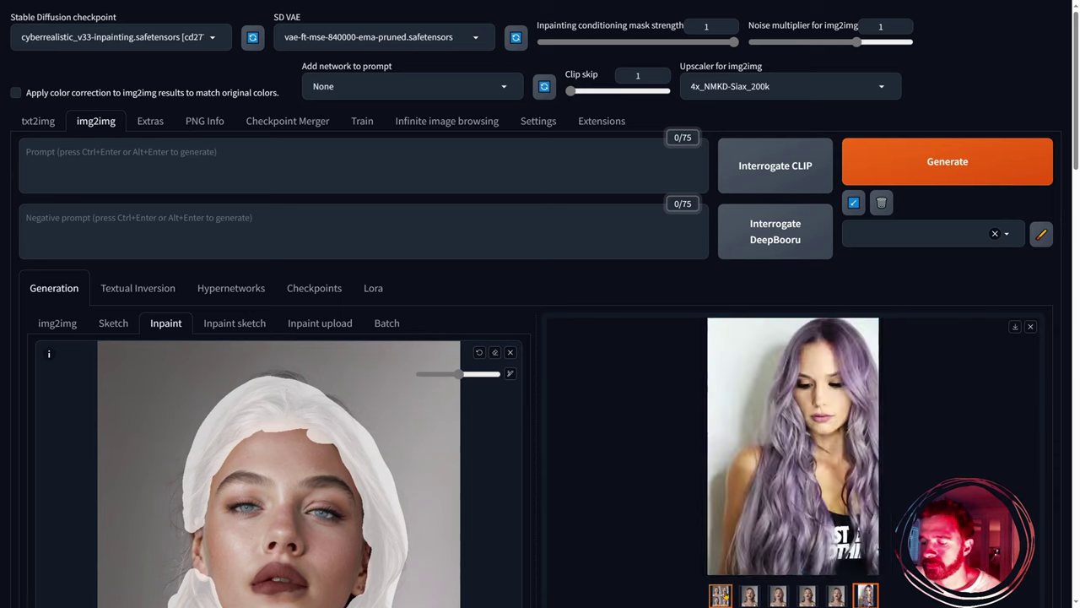
{"action": "left_click", "coordinate": [720, 595]}
{"action": "left_click", "coordinate": [722, 468]}
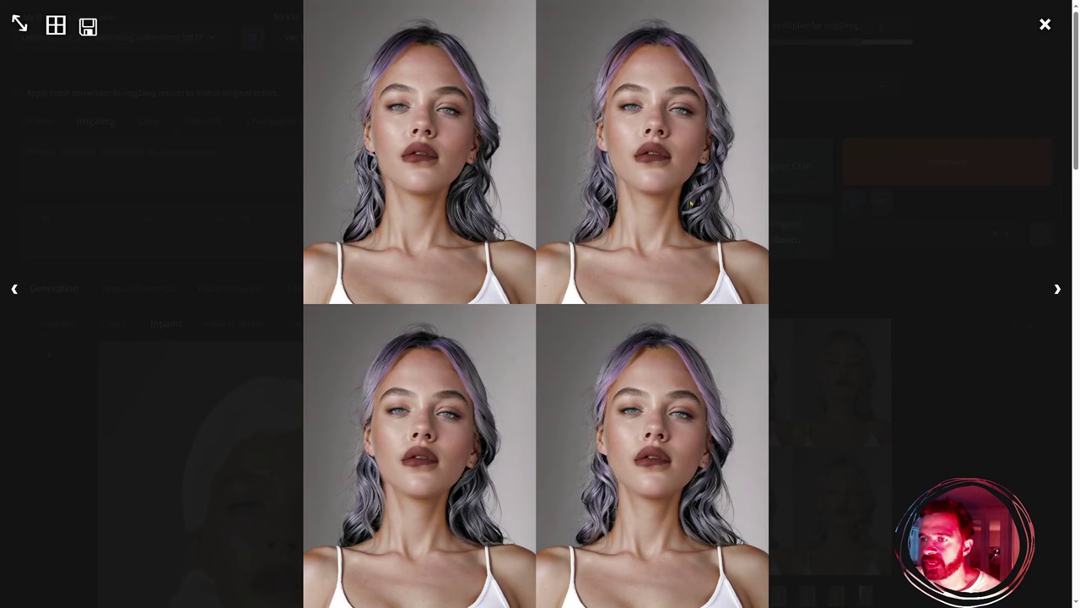
{"action": "left_click", "coordinate": [1059, 289]}
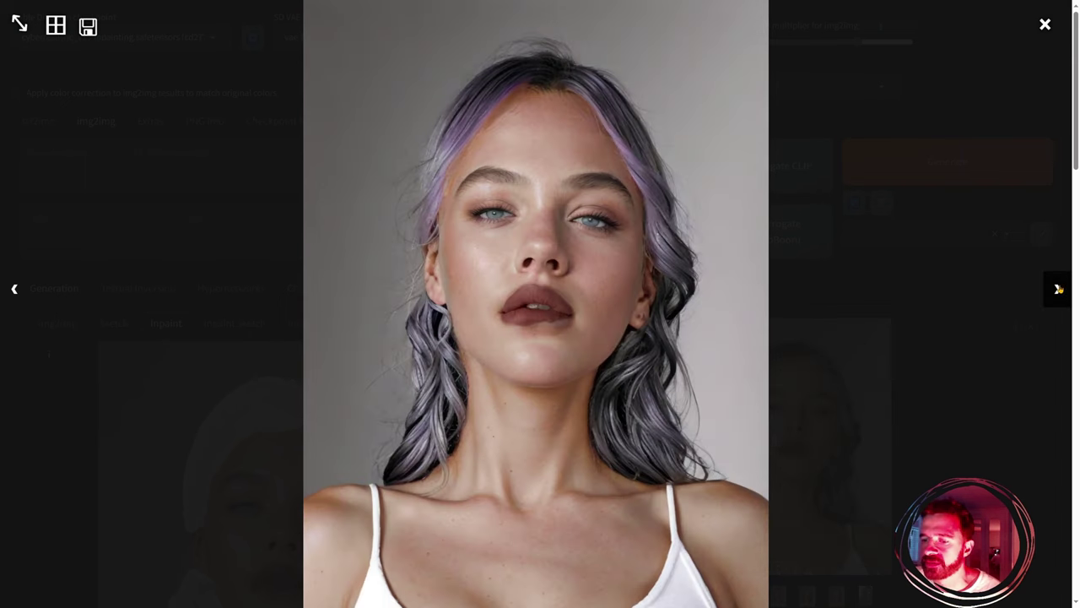
{"action": "left_click", "coordinate": [1058, 289]}
{"action": "left_click", "coordinate": [1058, 289]}
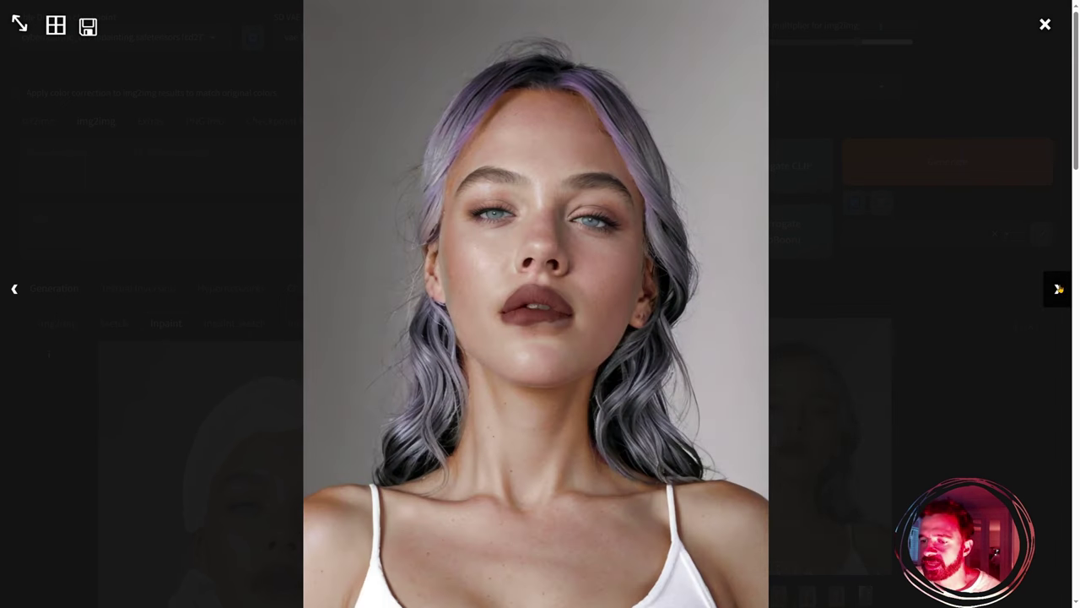
{"action": "left_click", "coordinate": [1059, 289]}
{"action": "left_click", "coordinate": [1058, 289]}
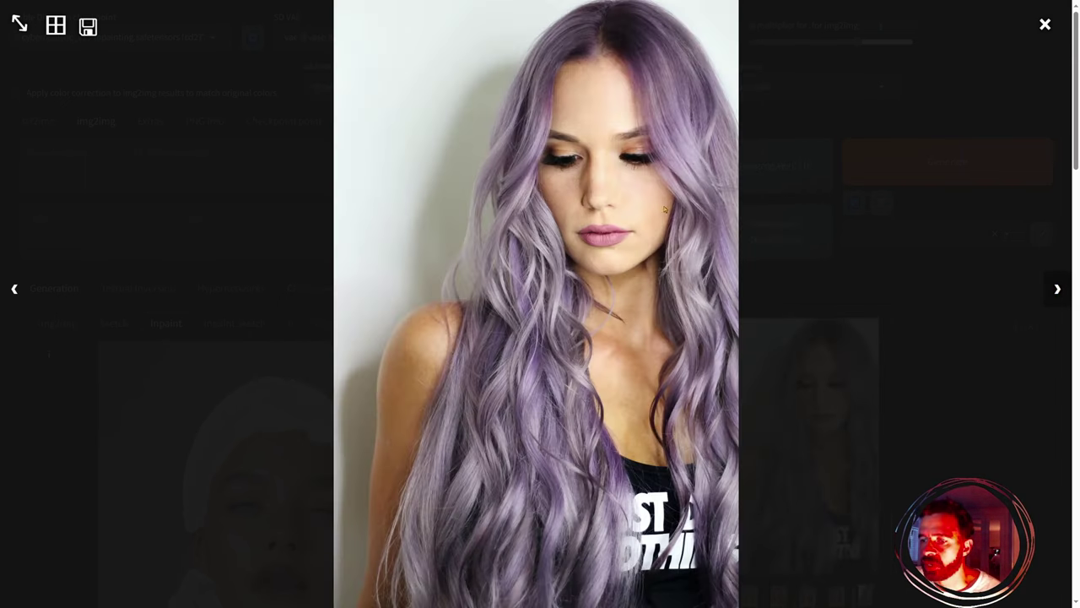
{"action": "left_click", "coordinate": [1045, 26]}
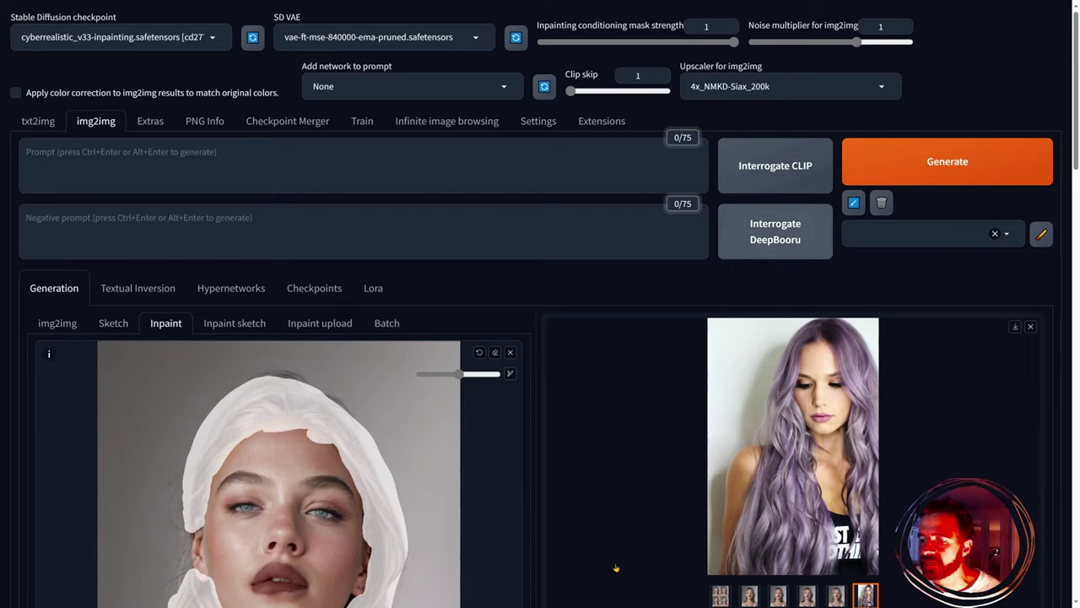
{"action": "scroll", "coordinate": [375, 435], "scroll_direction": "down", "scroll_amount": 4}
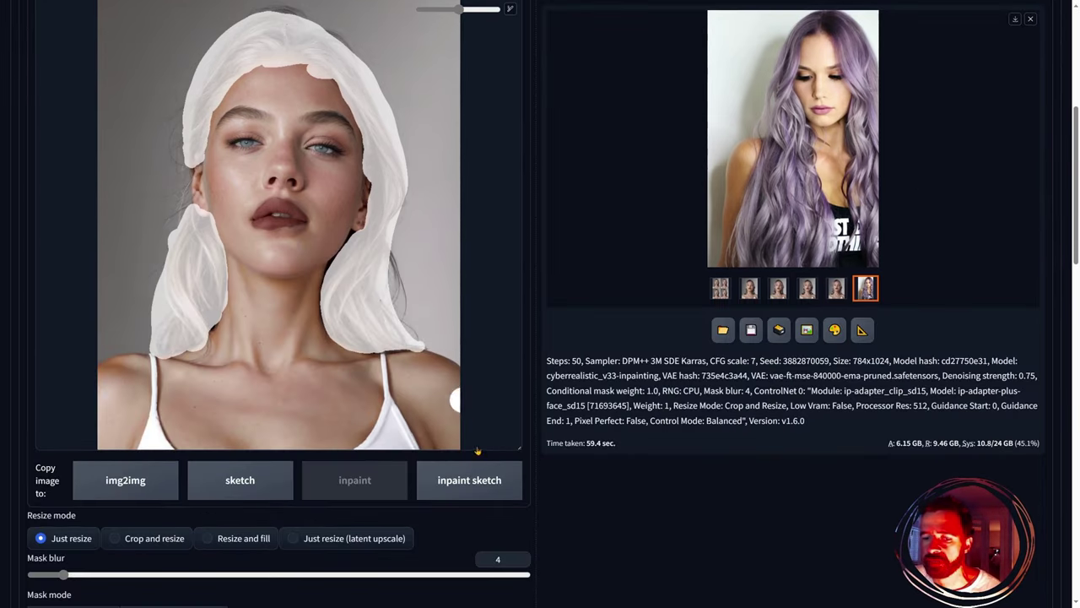
{"action": "scroll", "coordinate": [454, 194], "scroll_direction": "down", "scroll_amount": 3}
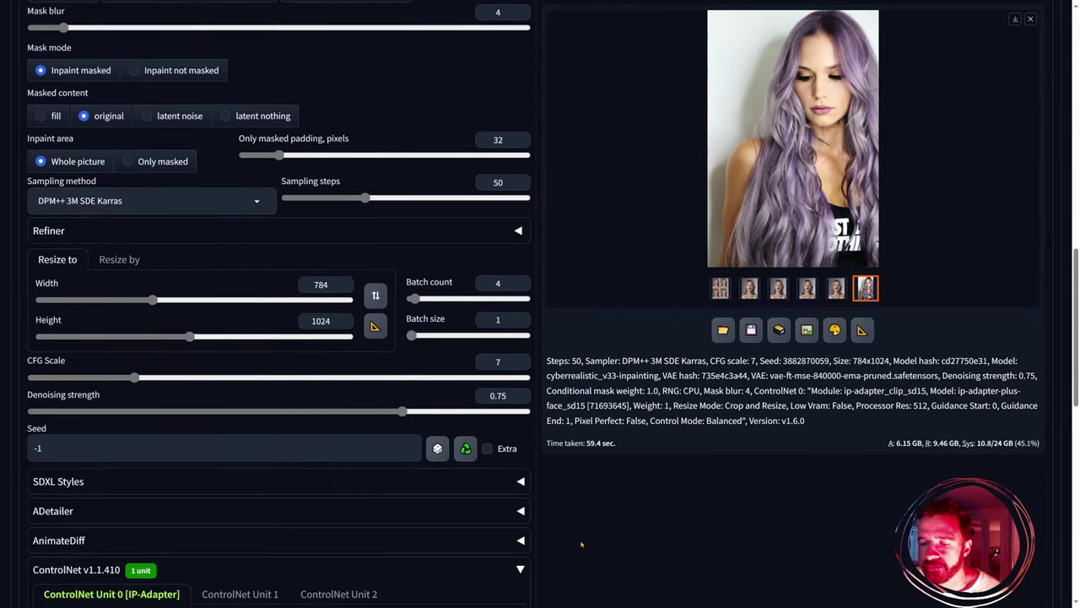
{"action": "scroll", "coordinate": [584, 525], "scroll_direction": "up", "scroll_amount": 9}
{"action": "scroll", "coordinate": [350, 400], "scroll_direction": "down", "scroll_amount": 1}
{"action": "scroll", "coordinate": [366, 422], "scroll_direction": "up", "scroll_amount": 1}
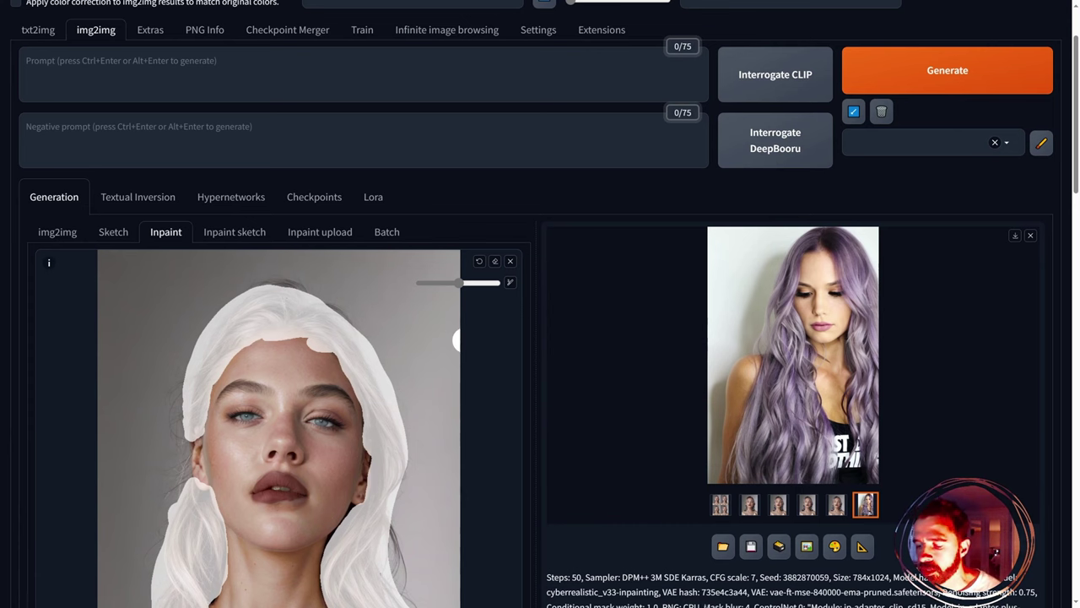
{"action": "key", "text": "super"}
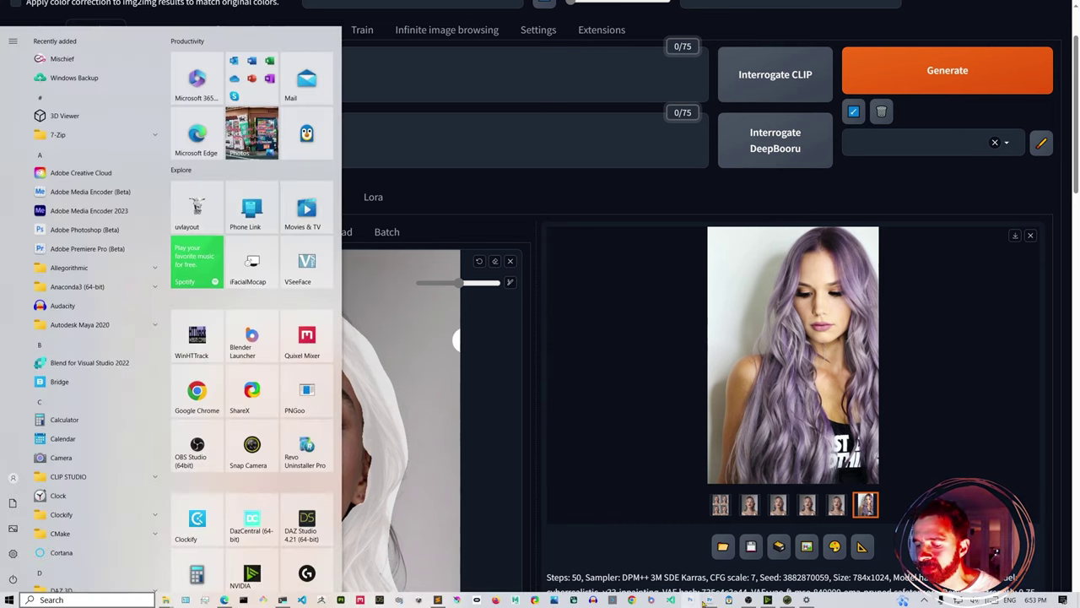
{"action": "left_click", "coordinate": [743, 321]}
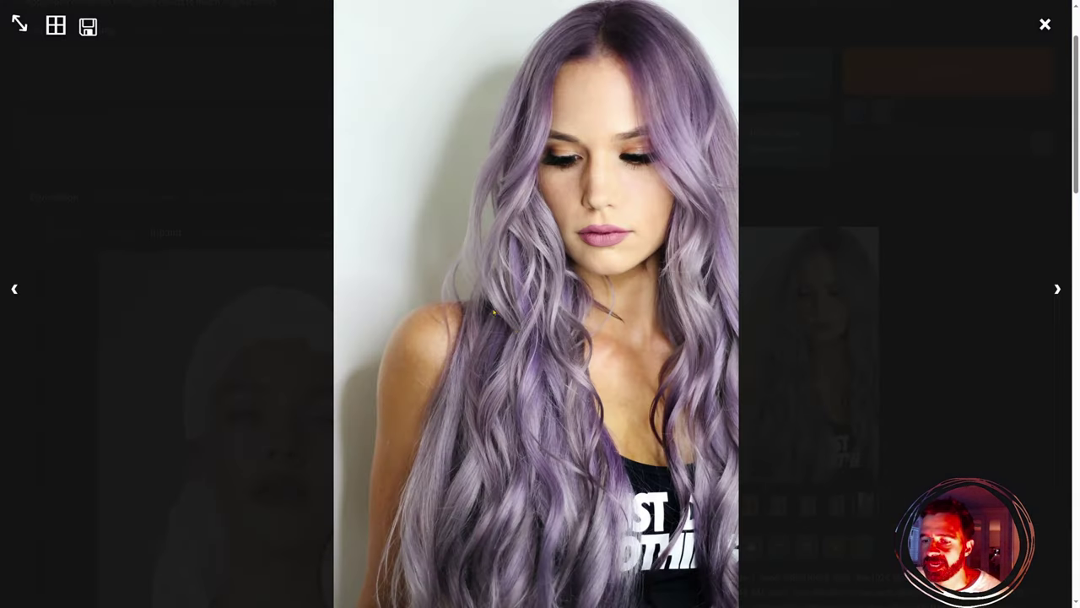
{"action": "left_click", "coordinate": [1047, 24]}
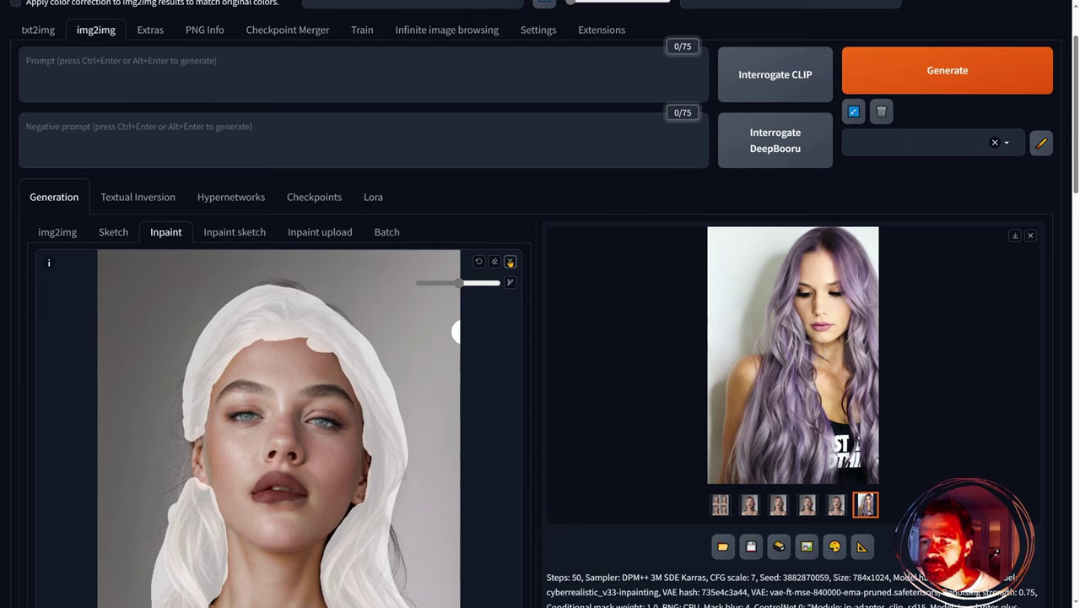
- Replace the masked portrait in the inpaint canvas with the unmasked girl1.png
{"action": "scroll", "coordinate": [422, 312], "scroll_direction": "down", "scroll_amount": 2}
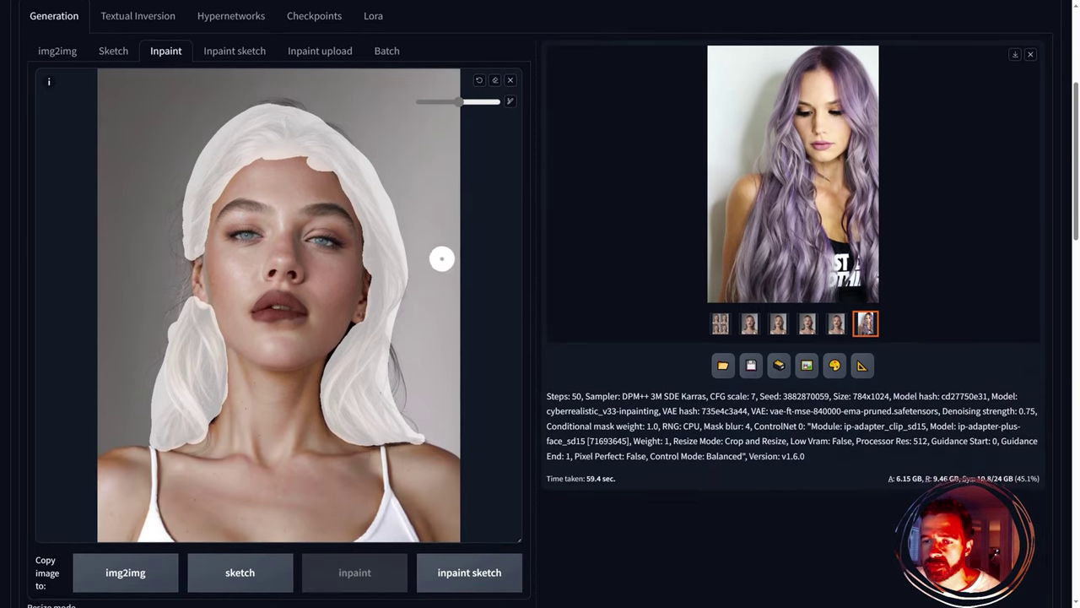
{"action": "left_click", "coordinate": [509, 79]}
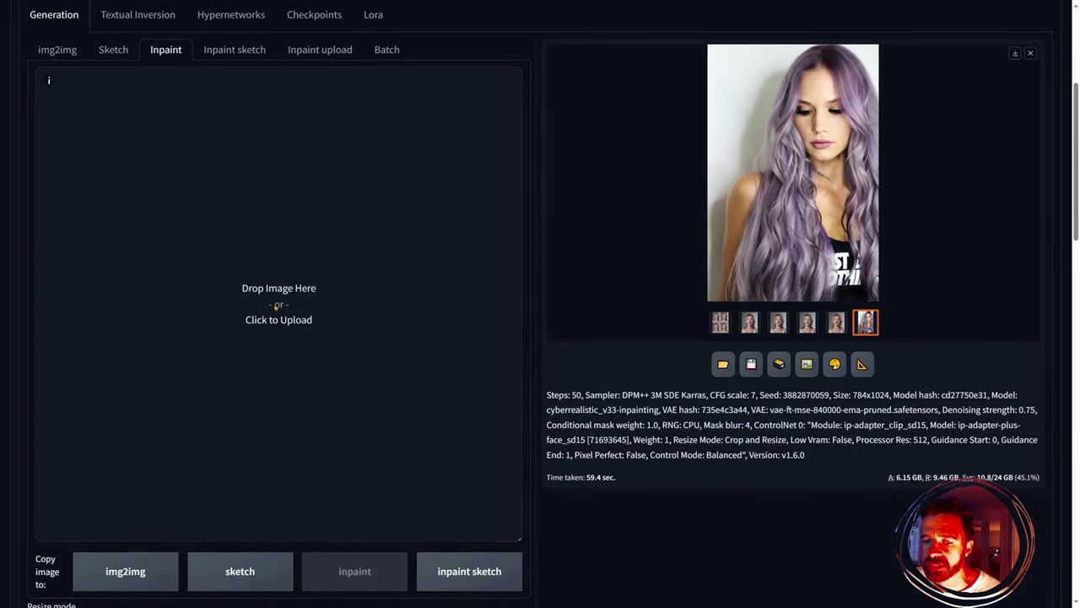
{"action": "left_click", "coordinate": [360, 304]}
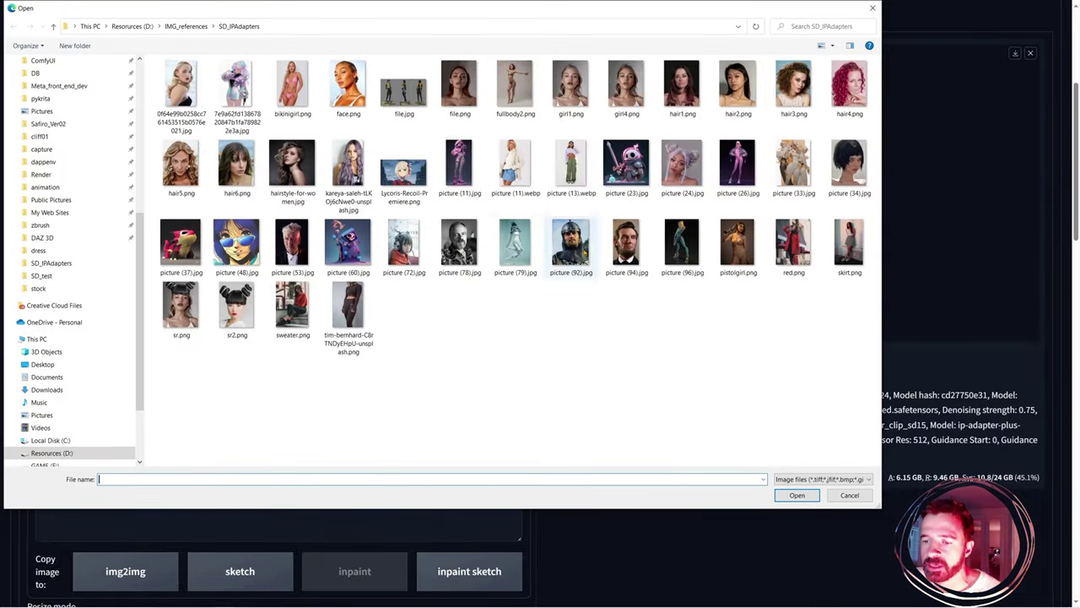
{"action": "left_click", "coordinate": [570, 91]}
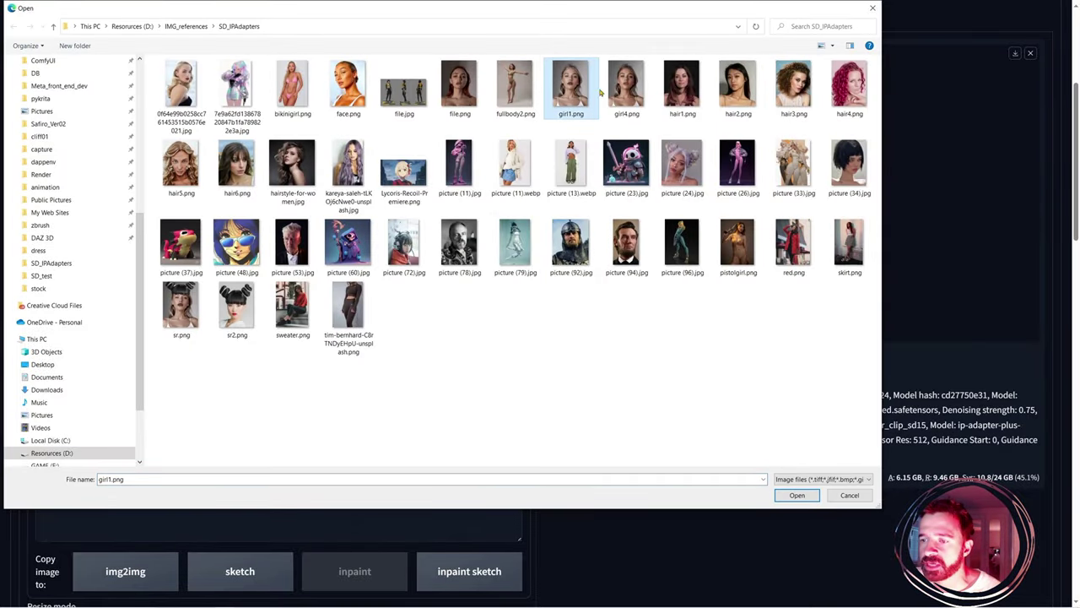
{"action": "double_click", "coordinate": [580, 93]}
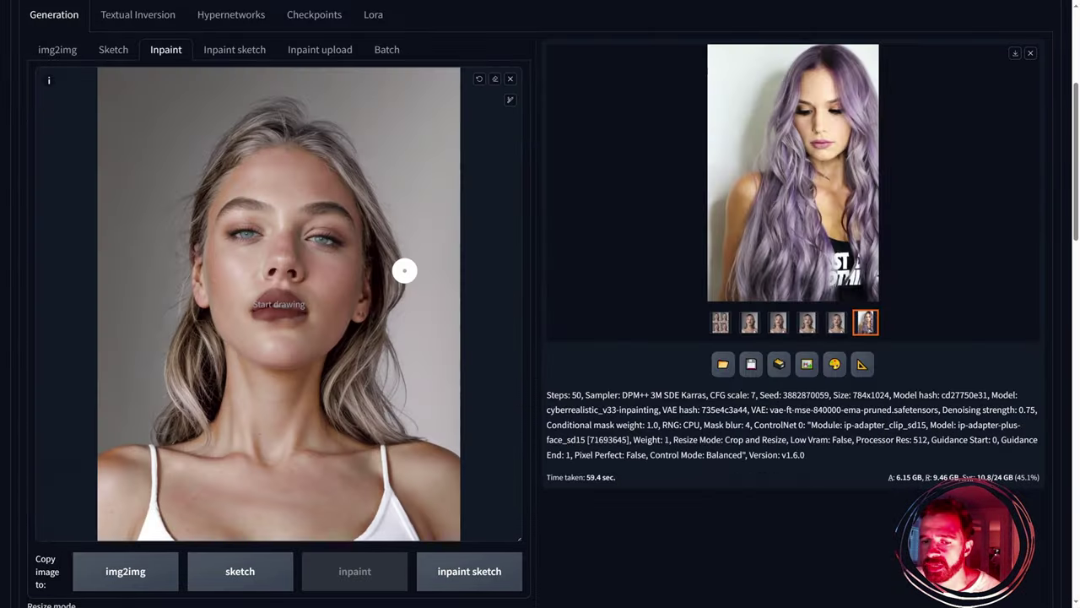
- Replace the inpaint source image with sr.png, the portrait with the black double-bun hair pasted over it
{"action": "left_click", "coordinate": [511, 80]}
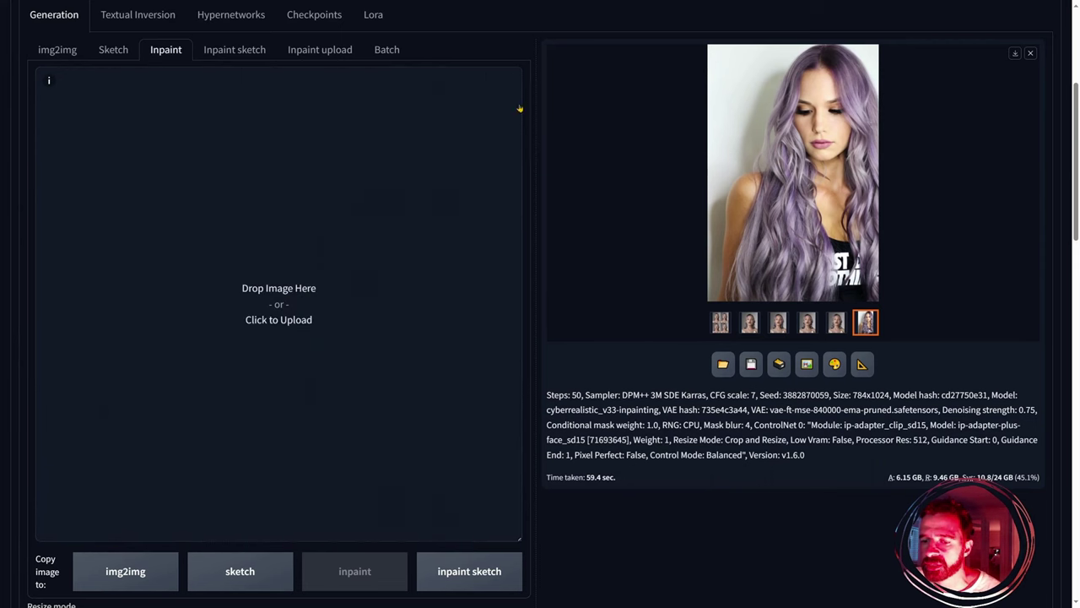
{"action": "left_click", "coordinate": [302, 307]}
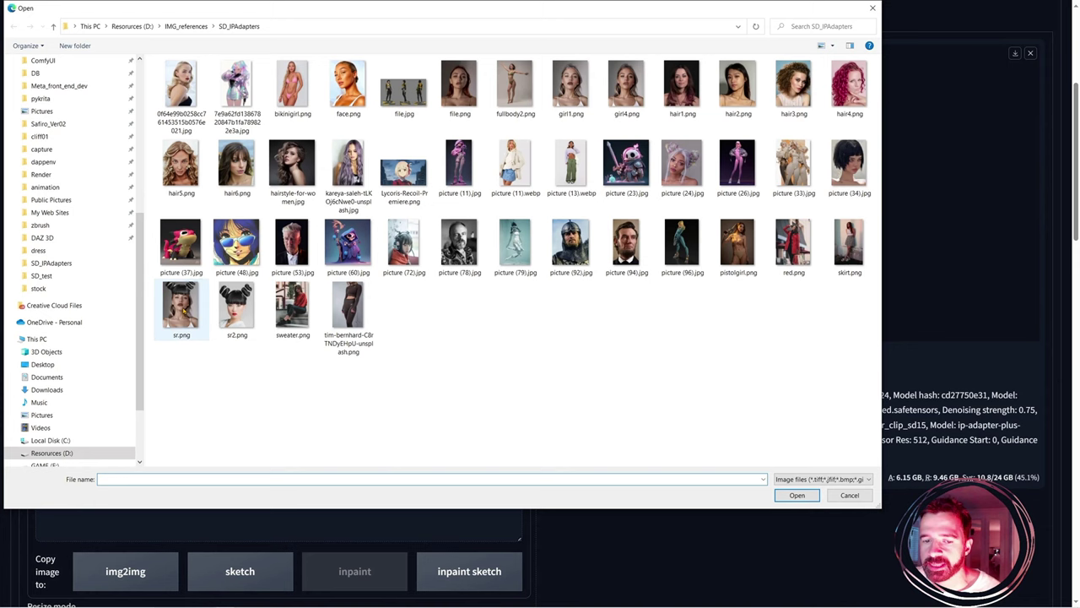
{"action": "left_click", "coordinate": [182, 305]}
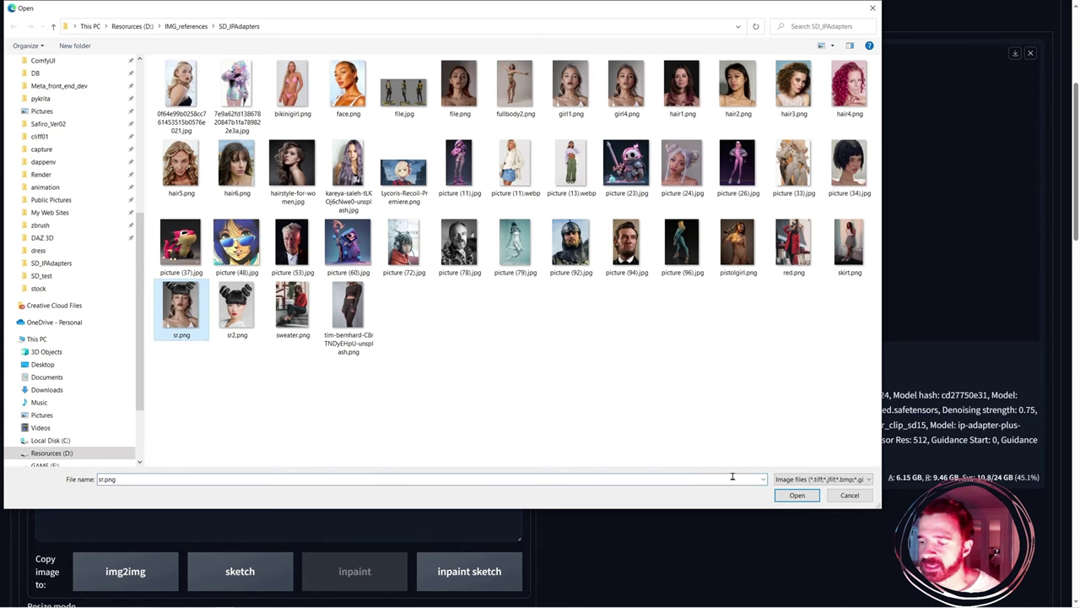
{"action": "left_click", "coordinate": [797, 495]}
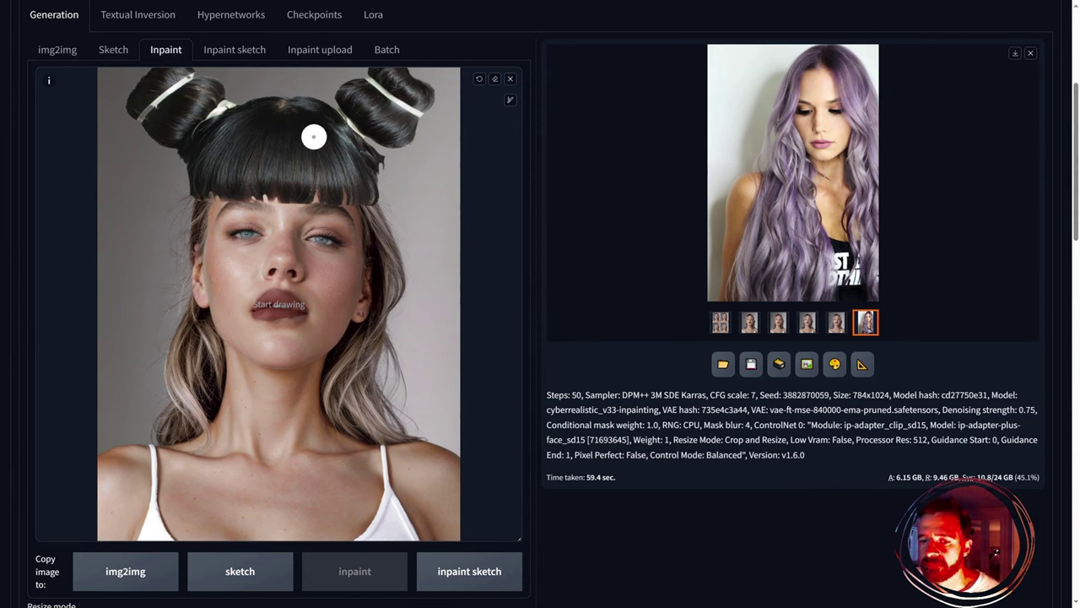
- Replace the IP-Adapter reference image in ControlNet Unit 0 with sr2.png, the photo of the black double-bun hairstyle
{"action": "scroll", "coordinate": [480, 120], "scroll_direction": "down", "scroll_amount": 15}
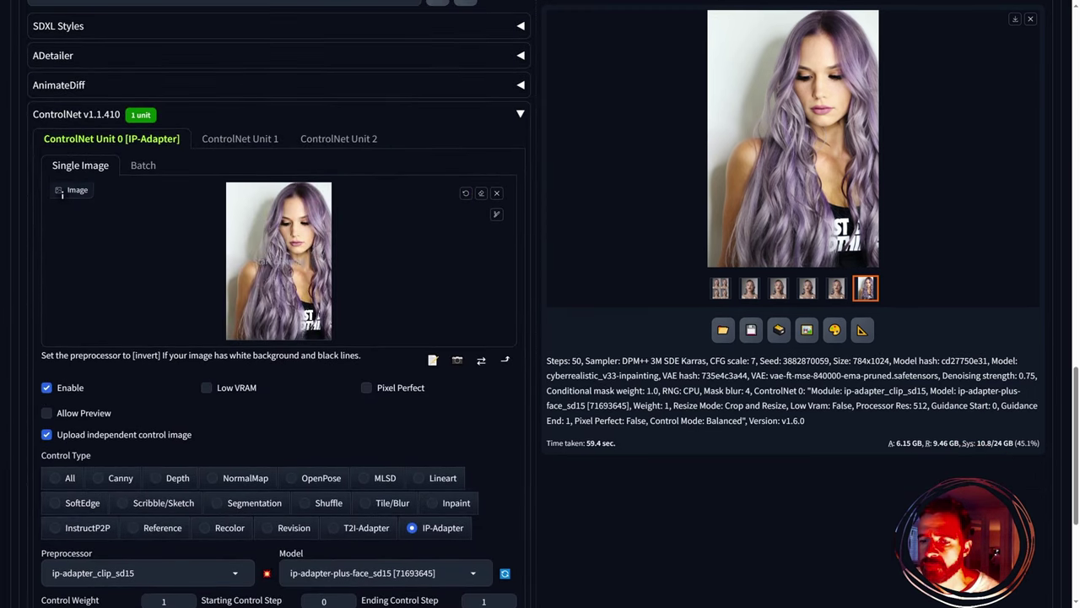
{"action": "left_click", "coordinate": [497, 194]}
{"action": "left_click", "coordinate": [280, 252]}
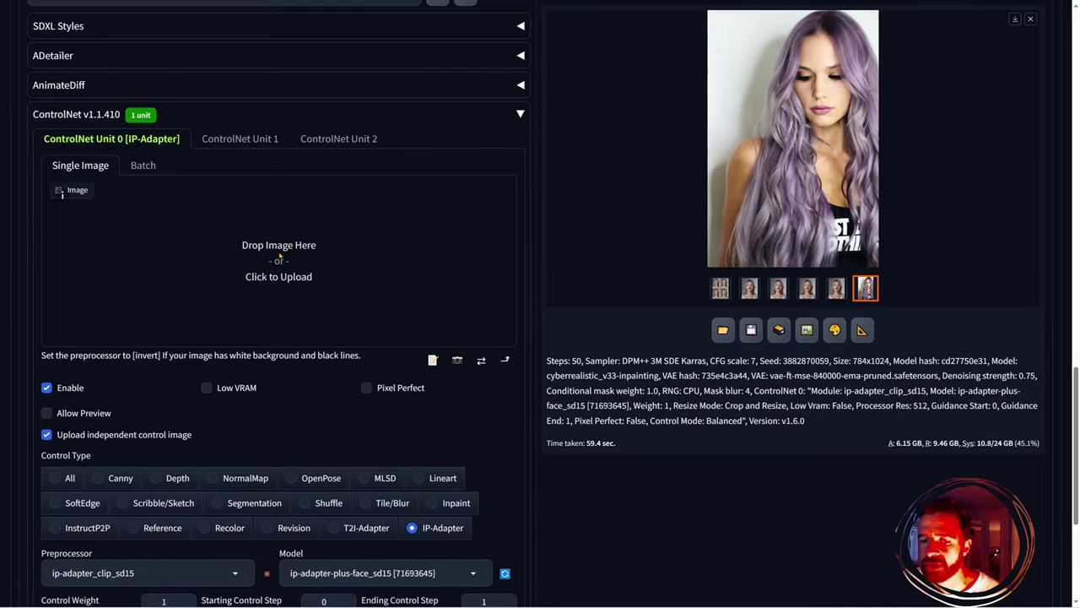
{"action": "left_click", "coordinate": [236, 308]}
{"action": "left_click", "coordinate": [797, 495]}
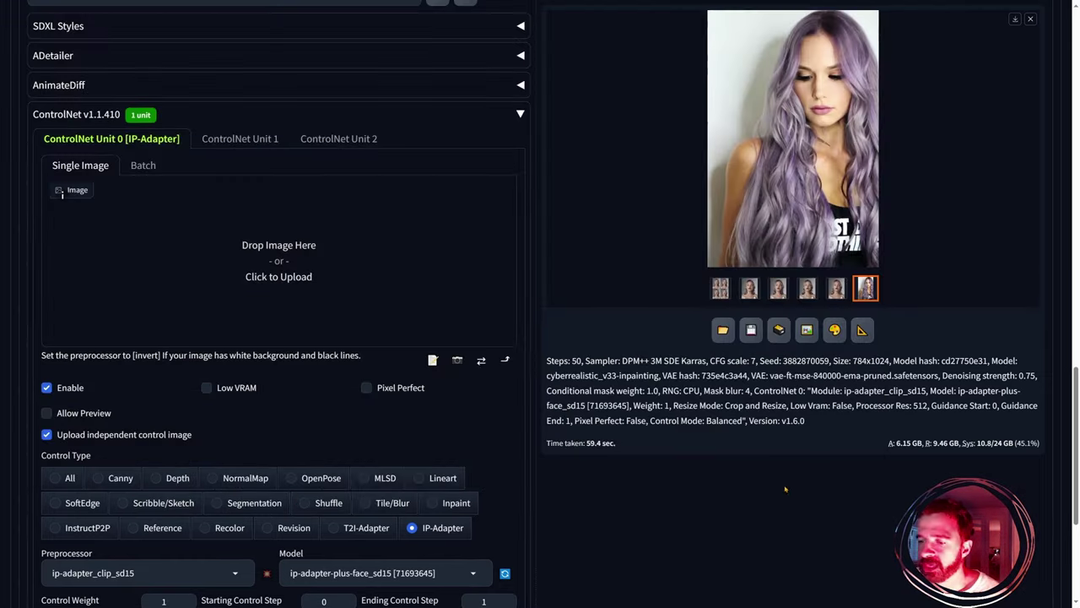
{"action": "scroll", "coordinate": [62, 377], "scroll_direction": "down", "scroll_amount": 2}
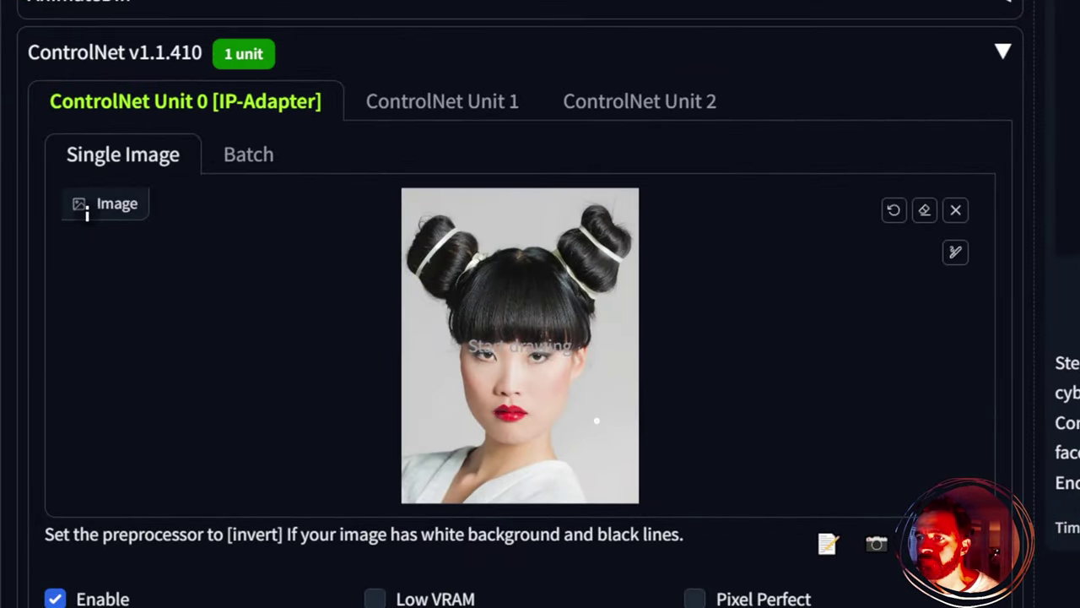
{"action": "scroll", "coordinate": [597, 419], "scroll_direction": "up", "scroll_amount": 10}
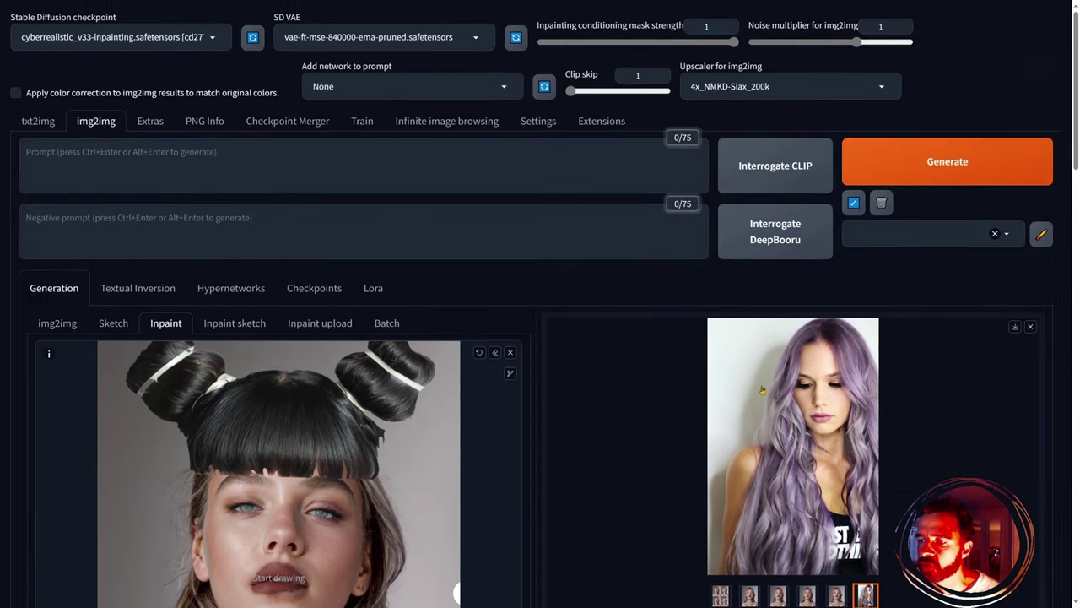
{"action": "scroll", "coordinate": [456, 321], "scroll_direction": "up", "scroll_amount": 3}
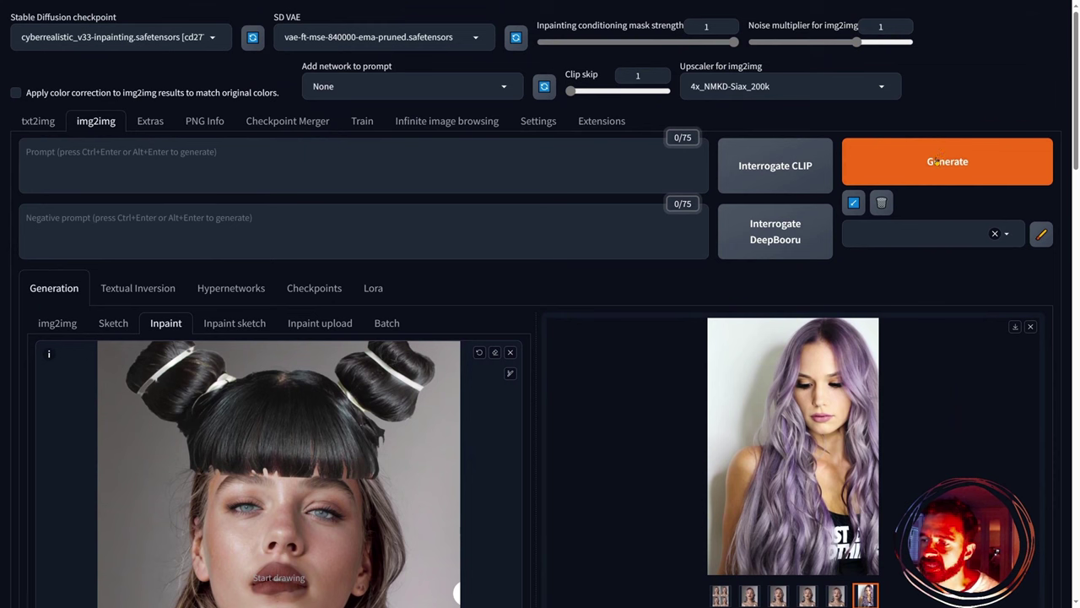
- Generate the masked double-bun hairstyle images and view the grid, each result and the reference photo at full size
{"action": "left_click", "coordinate": [942, 168]}
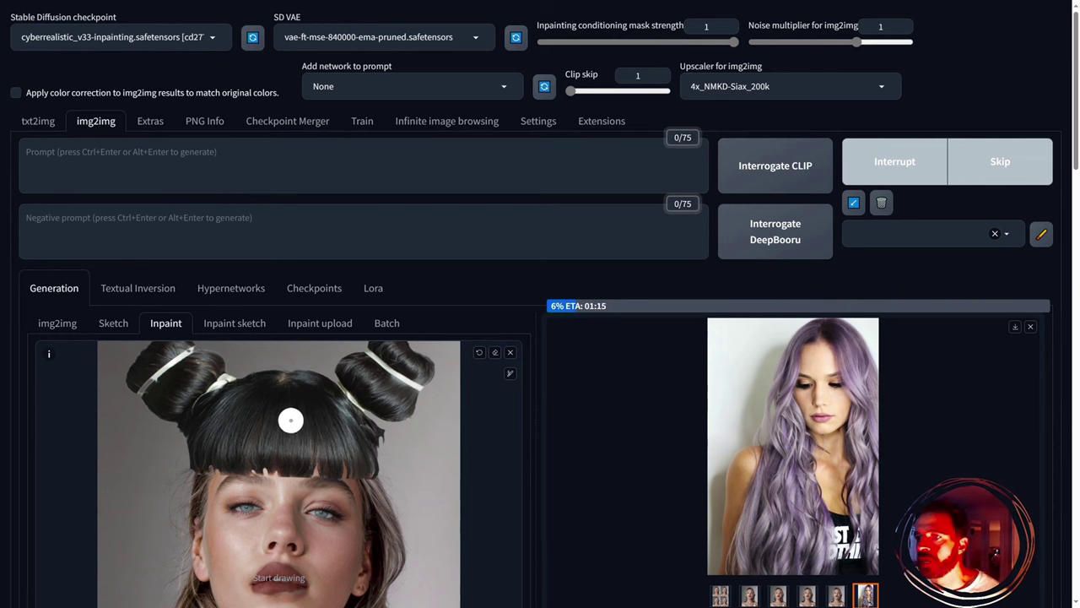
{"action": "scroll", "coordinate": [587, 420], "scroll_direction": "down", "scroll_amount": 1}
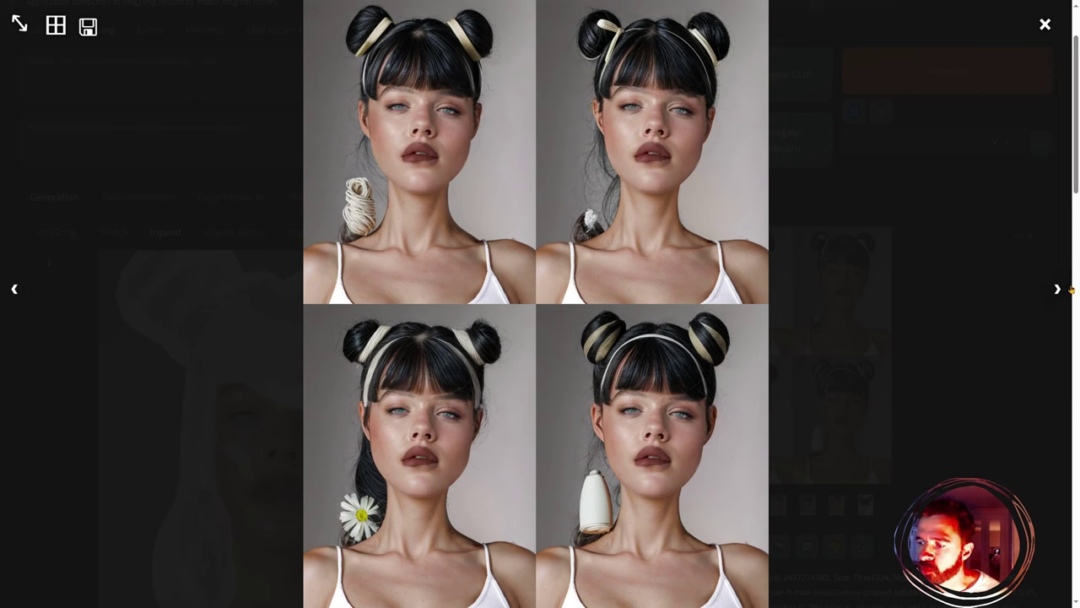
{"action": "left_click", "coordinate": [1057, 289]}
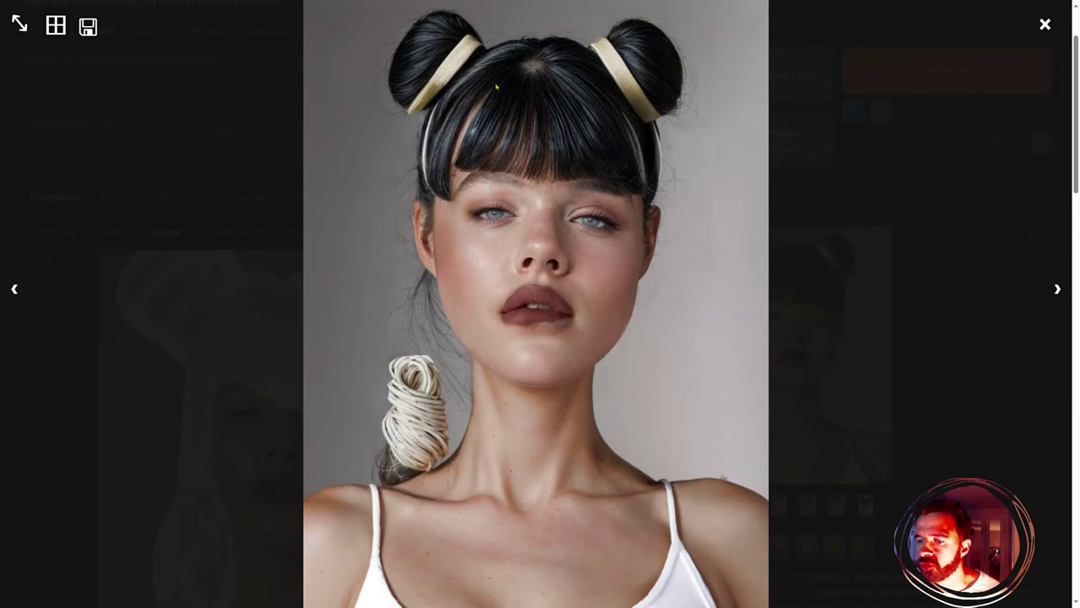
{"action": "left_click", "coordinate": [1058, 290]}
{"action": "left_click", "coordinate": [1058, 290]}
{"action": "left_click", "coordinate": [1058, 290]}
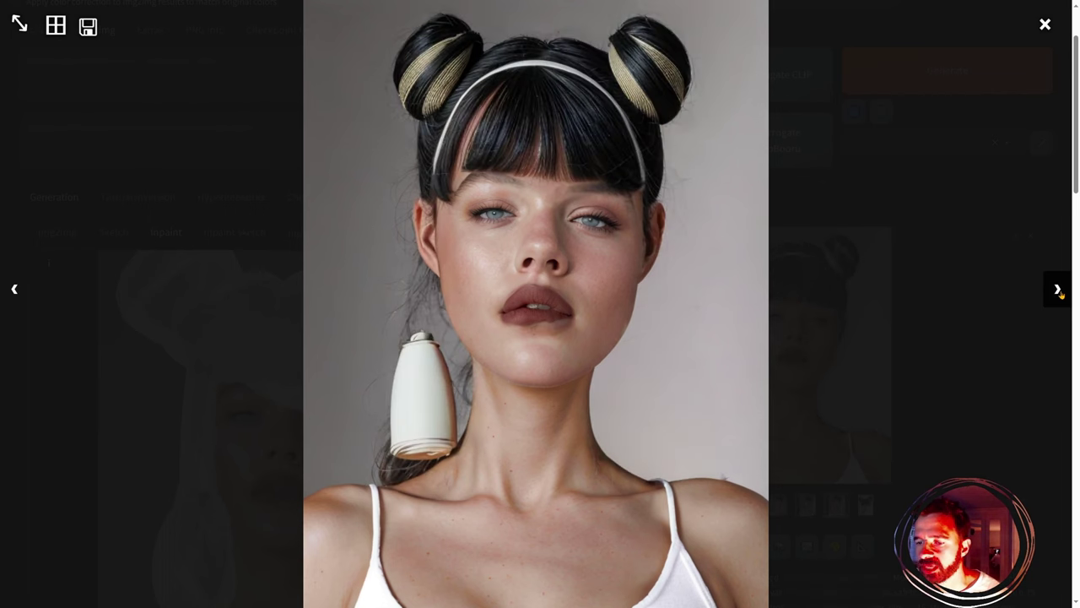
{"action": "left_click", "coordinate": [1059, 290]}
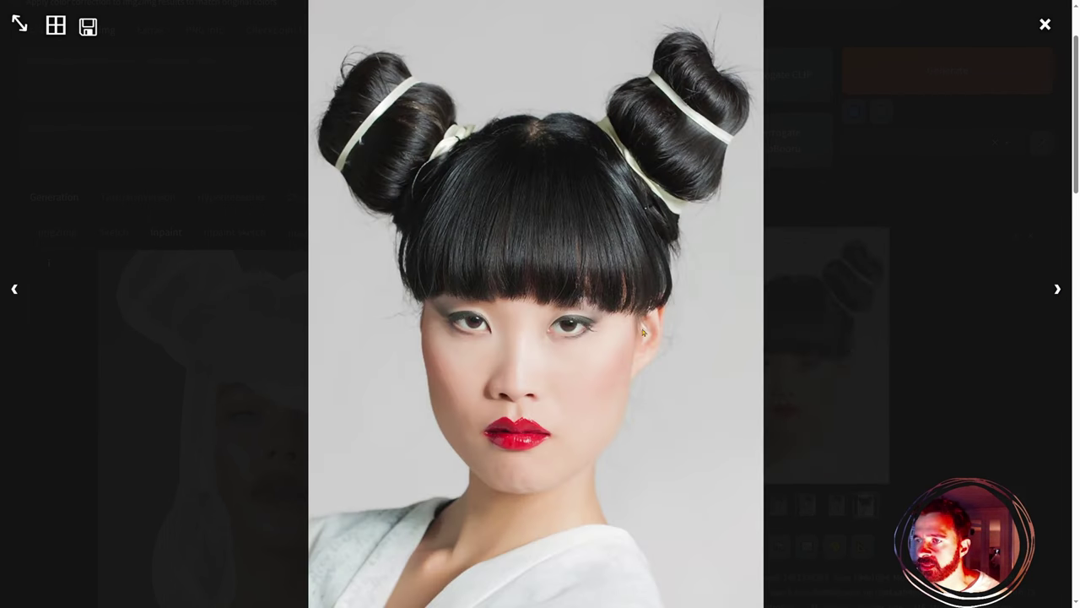
{"action": "left_click", "coordinate": [1045, 25]}
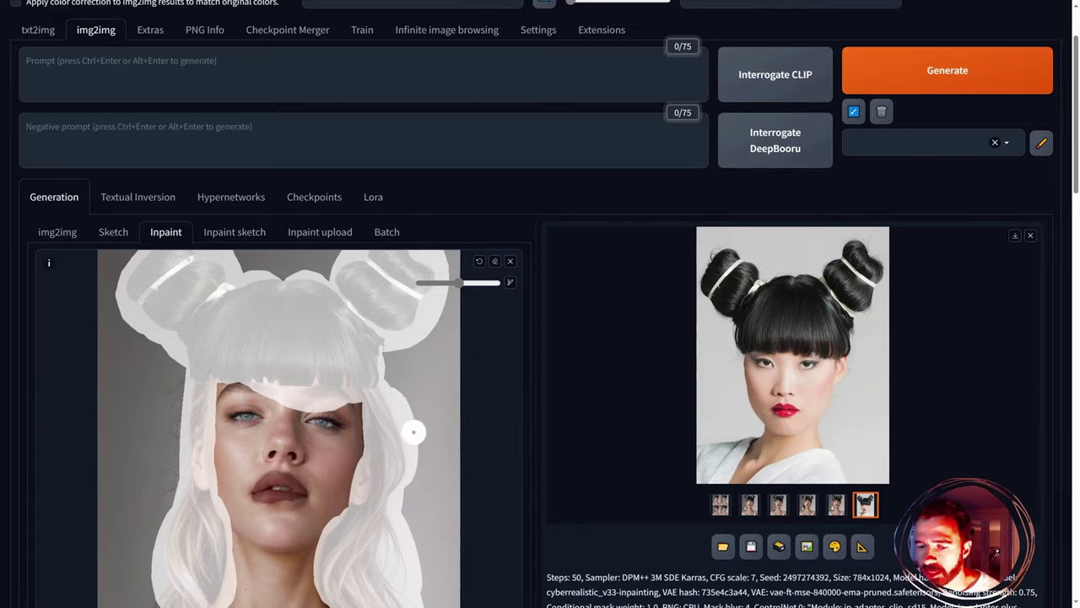
- Replace the masked portrait in the inpaint canvas with the bikini photo bikingirl.png
{"action": "scroll", "coordinate": [547, 354], "scroll_direction": "down", "scroll_amount": 2}
{"action": "left_click", "coordinate": [509, 79]}
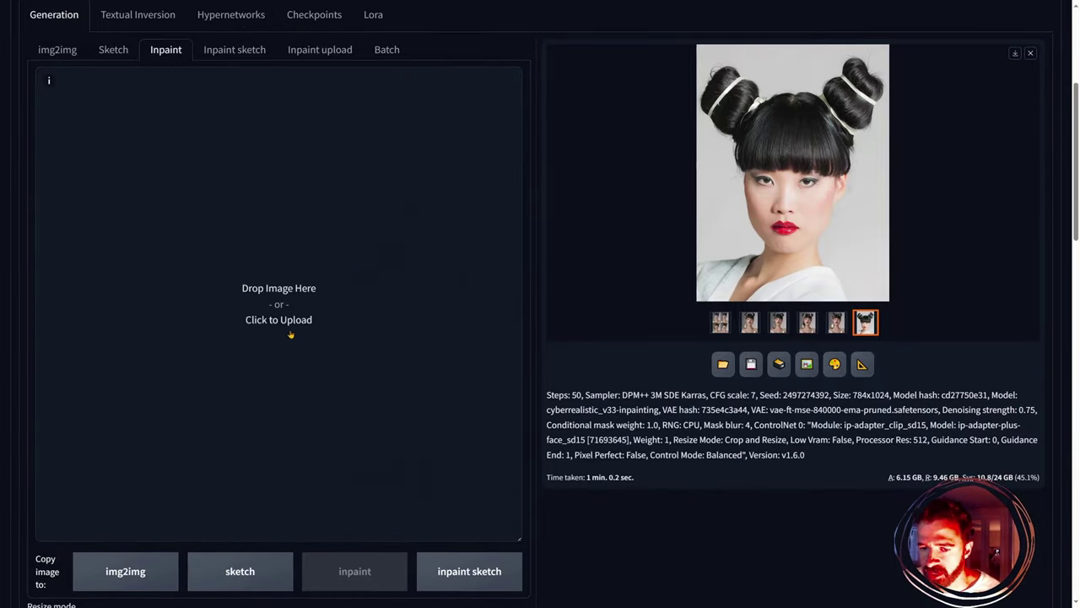
{"action": "left_click", "coordinate": [447, 233]}
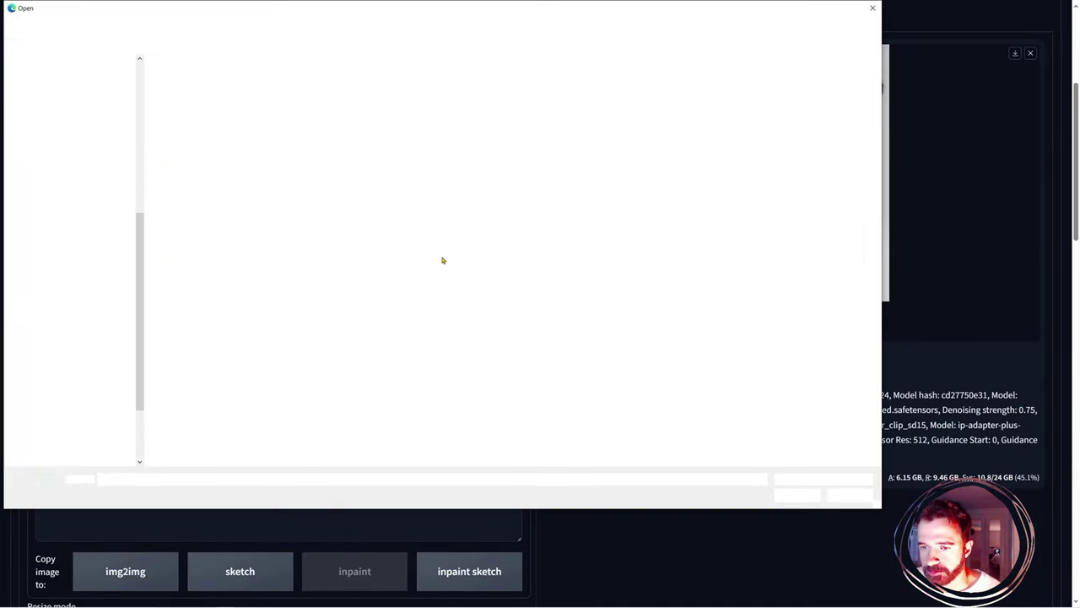
{"action": "left_click", "coordinate": [293, 87]}
{"action": "left_click", "coordinate": [798, 497]}
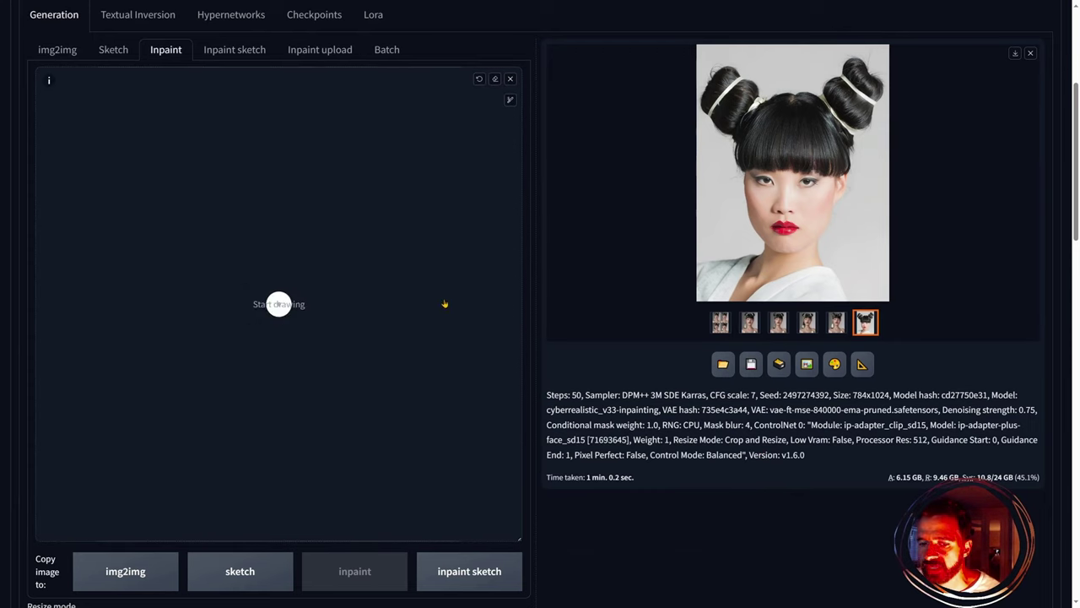
{"action": "scroll", "coordinate": [394, 357], "scroll_direction": "up", "scroll_amount": 2}
{"action": "scroll", "coordinate": [403, 283], "scroll_direction": "down", "scroll_amount": 2}
{"action": "scroll", "coordinate": [403, 283], "scroll_direction": "down", "scroll_amount": 1}
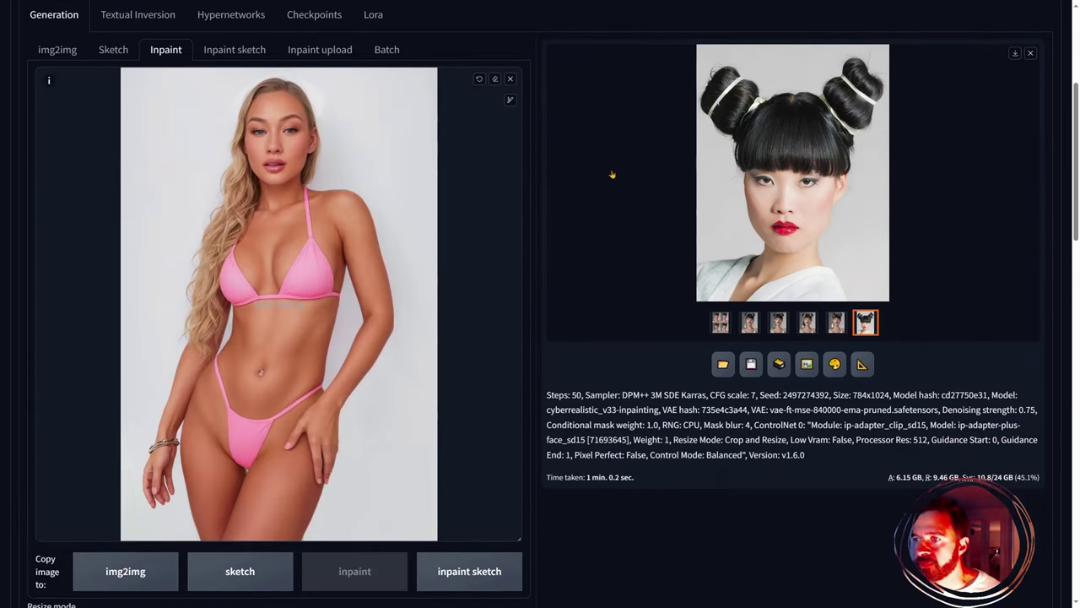
- Replace the IP-Adapter reference image in ControlNet Unit 0 with picture (13).webp, the purple sweater and green cargo pants outfit
{"action": "scroll", "coordinate": [572, 219], "scroll_direction": "down", "scroll_amount": 10}
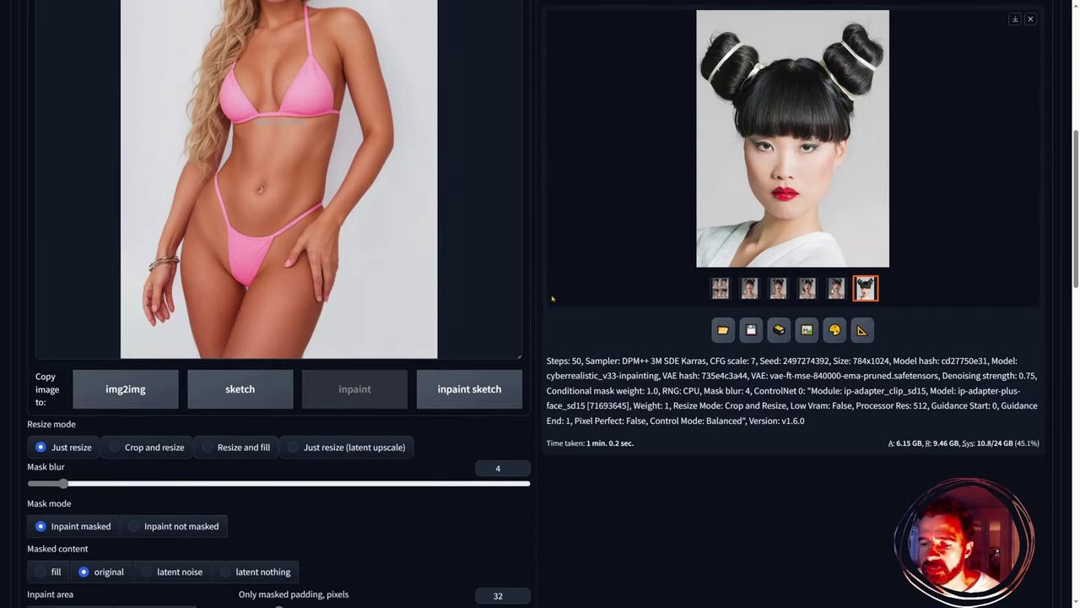
{"action": "scroll", "coordinate": [516, 302], "scroll_direction": "down", "scroll_amount": 3}
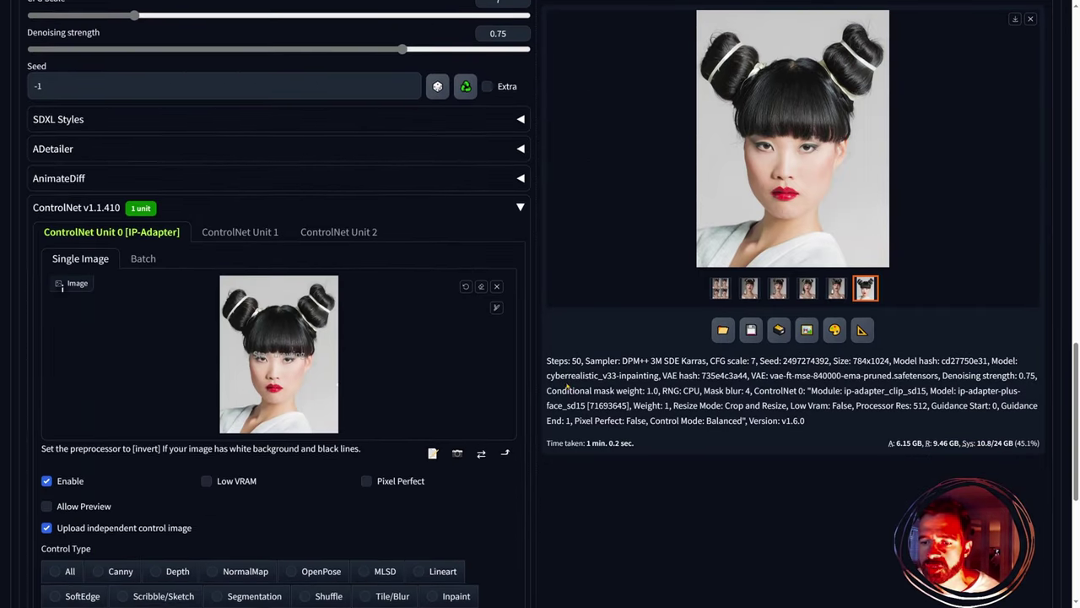
{"action": "left_click", "coordinate": [497, 285]}
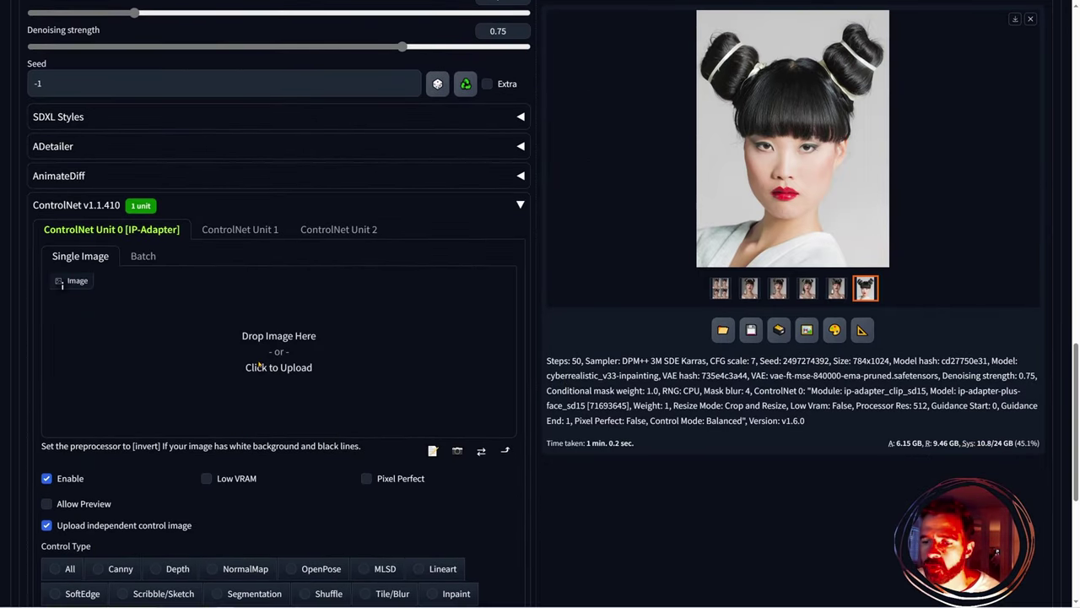
{"action": "left_click", "coordinate": [403, 342]}
{"action": "left_click", "coordinate": [571, 169]}
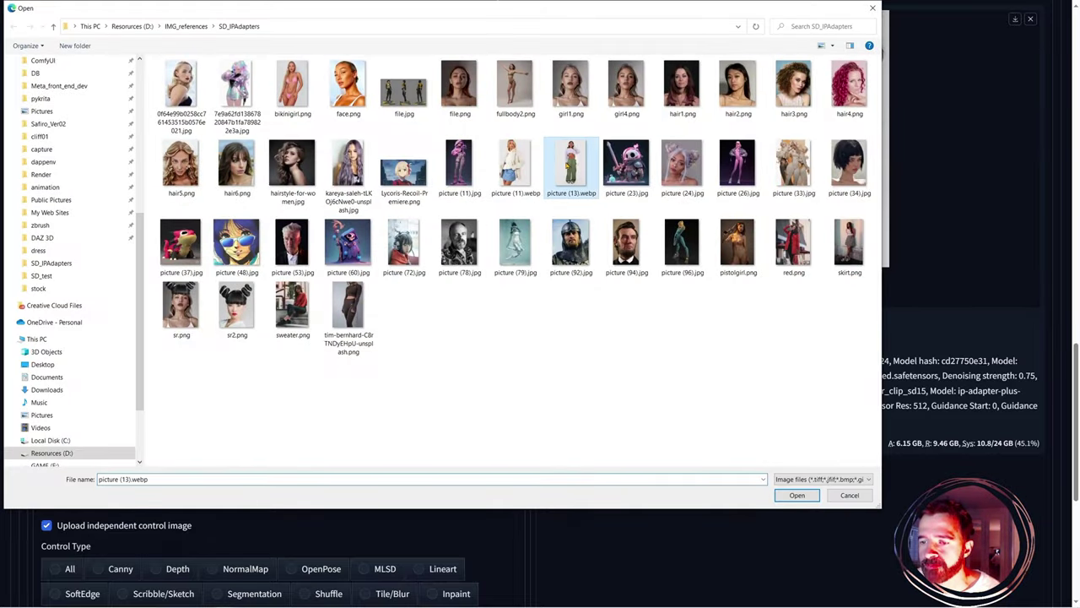
{"action": "left_click", "coordinate": [797, 496]}
- Match the output size to the inpaint source image, width 1000 and height 1496
{"action": "scroll", "coordinate": [599, 491], "scroll_direction": "up", "scroll_amount": 10}
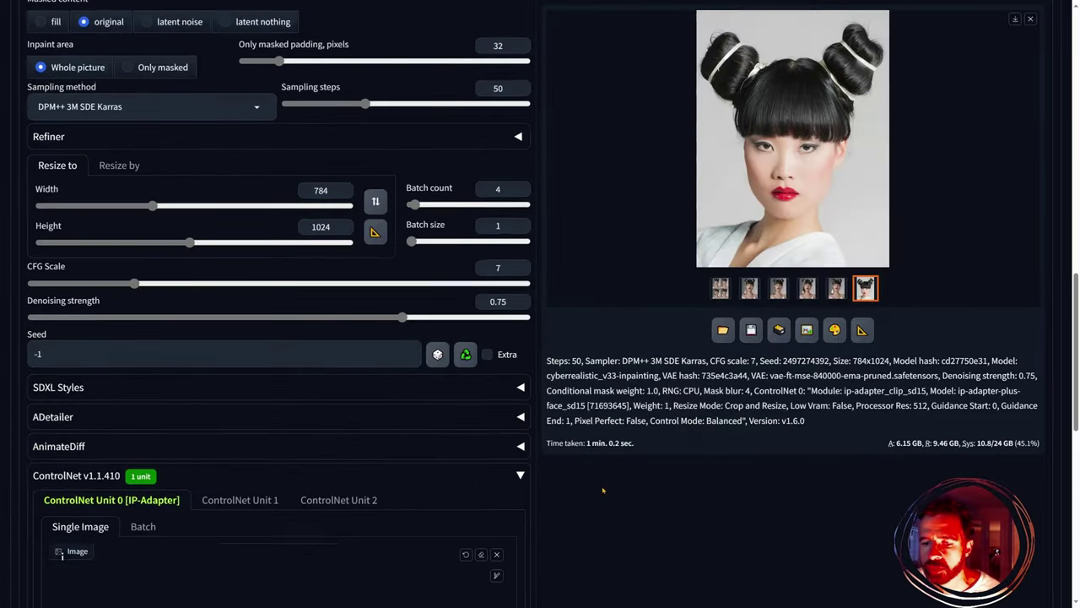
{"action": "scroll", "coordinate": [599, 490], "scroll_direction": "up", "scroll_amount": 5}
{"action": "scroll", "coordinate": [542, 405], "scroll_direction": "down", "scroll_amount": 10}
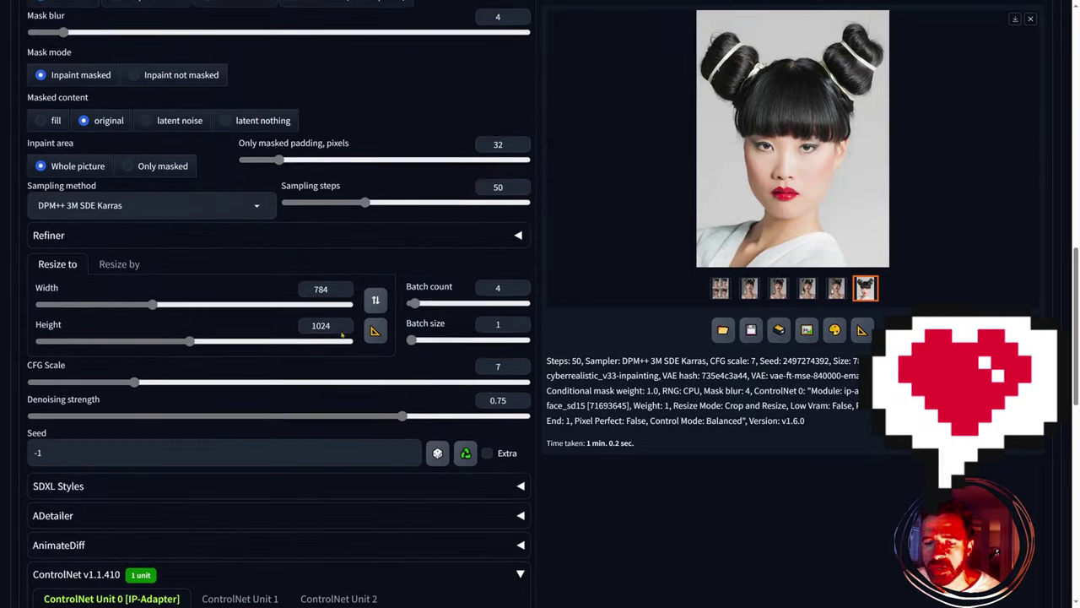
{"action": "scroll", "coordinate": [542, 406], "scroll_direction": "up", "scroll_amount": 6}
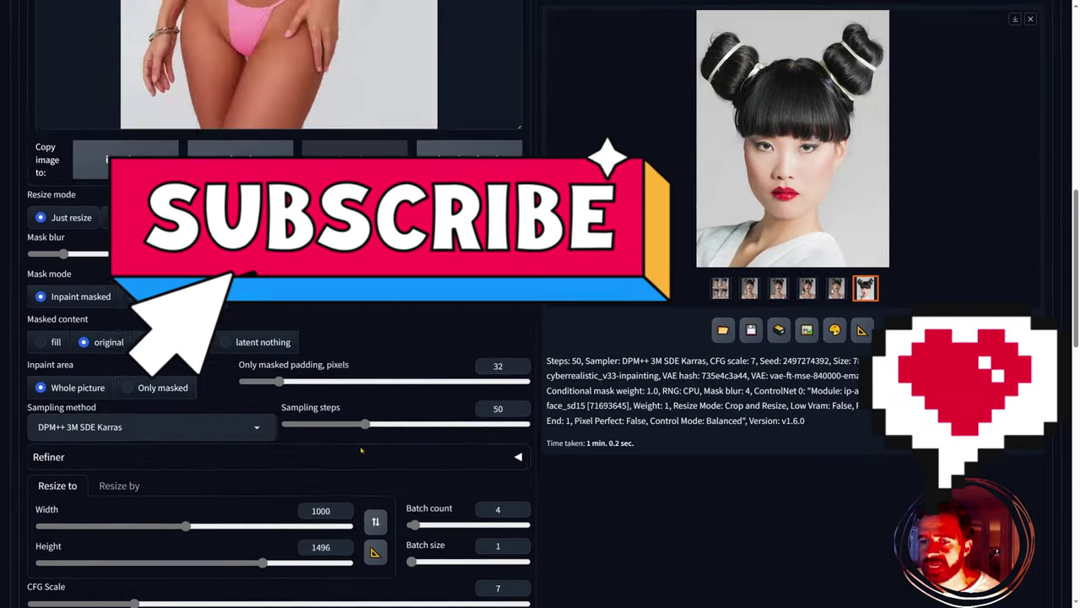
- Paint the inpaint mask over the chest, arms, hips and legs, leaving the midriff and hands clear, with a smaller brush for the details
{"action": "scroll", "coordinate": [367, 376], "scroll_direction": "down", "scroll_amount": 1}
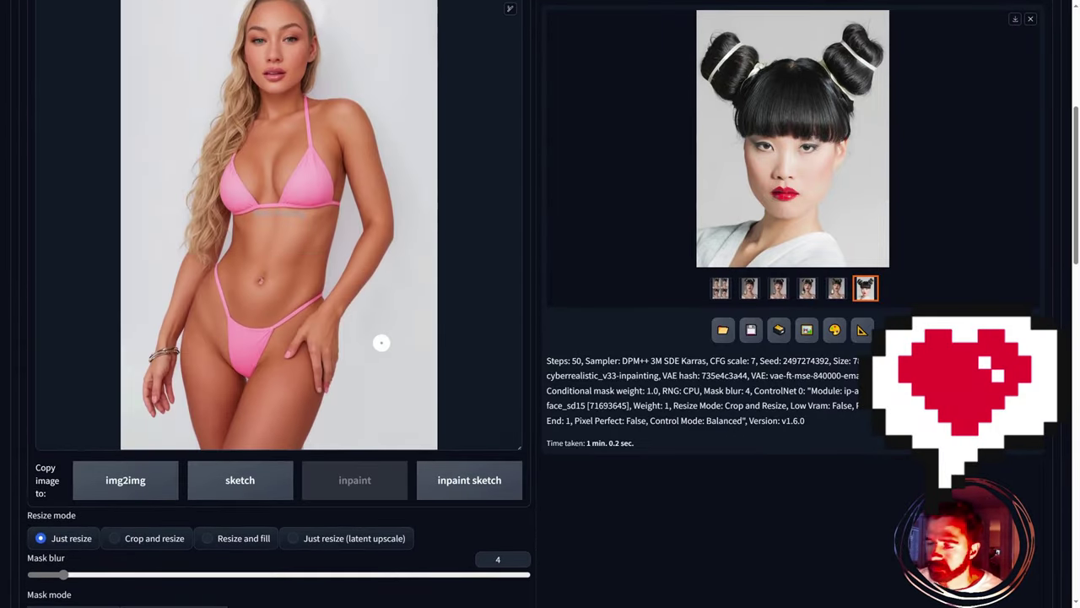
{"action": "mouse_move", "coordinate": [373, 261]}
{"action": "left_mouse_down"}
{"action": "mouse_move", "coordinate": [377, 224]}
{"action": "mouse_move", "coordinate": [361, 151]}
{"action": "mouse_move", "coordinate": [344, 140]}
{"action": "mouse_move", "coordinate": [354, 117]}
{"action": "mouse_move", "coordinate": [392, 214]}
{"action": "mouse_move", "coordinate": [322, 111]}
{"action": "mouse_move", "coordinate": [308, 156]}
{"action": "mouse_move", "coordinate": [329, 214]}
{"action": "mouse_move", "coordinate": [245, 193]}
{"action": "mouse_move", "coordinate": [263, 139]}
{"action": "mouse_move", "coordinate": [272, 230]}
{"action": "mouse_move", "coordinate": [208, 239]}
{"action": "left_mouse_up"}
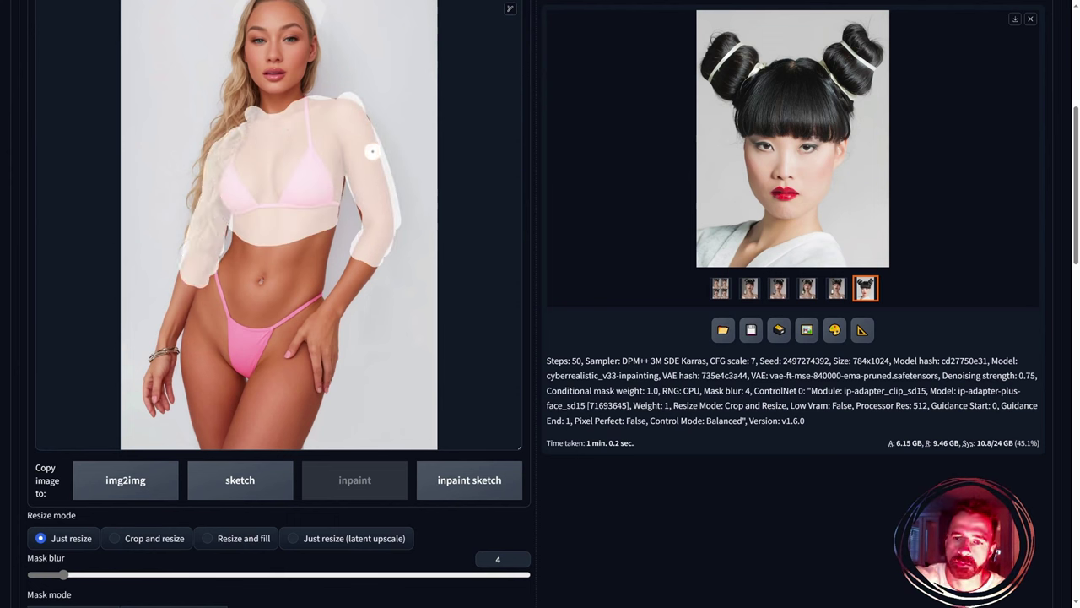
{"action": "mouse_move", "coordinate": [372, 151]}
{"action": "left_mouse_down"}
{"action": "mouse_move", "coordinate": [319, 225]}
{"action": "mouse_move", "coordinate": [370, 227]}
{"action": "mouse_move", "coordinate": [371, 190]}
{"action": "mouse_move", "coordinate": [369, 269]}
{"action": "left_mouse_up"}
{"action": "mouse_move", "coordinate": [184, 268]}
{"action": "left_mouse_down"}
{"action": "mouse_move", "coordinate": [291, 318]}
{"action": "mouse_move", "coordinate": [282, 367]}
{"action": "mouse_move", "coordinate": [254, 371]}
{"action": "mouse_move", "coordinate": [212, 314]}
{"action": "mouse_move", "coordinate": [211, 445]}
{"action": "mouse_move", "coordinate": [221, 371]}
{"action": "mouse_move", "coordinate": [234, 438]}
{"action": "mouse_move", "coordinate": [274, 399]}
{"action": "mouse_move", "coordinate": [306, 412]}
{"action": "left_mouse_up"}
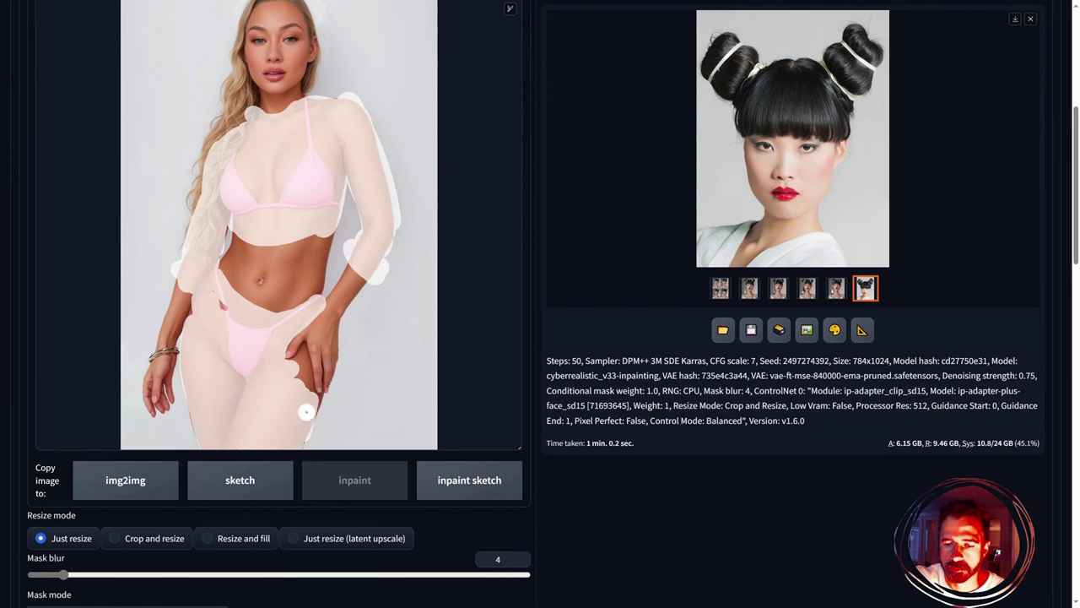
{"action": "left_click", "coordinate": [510, 8]}
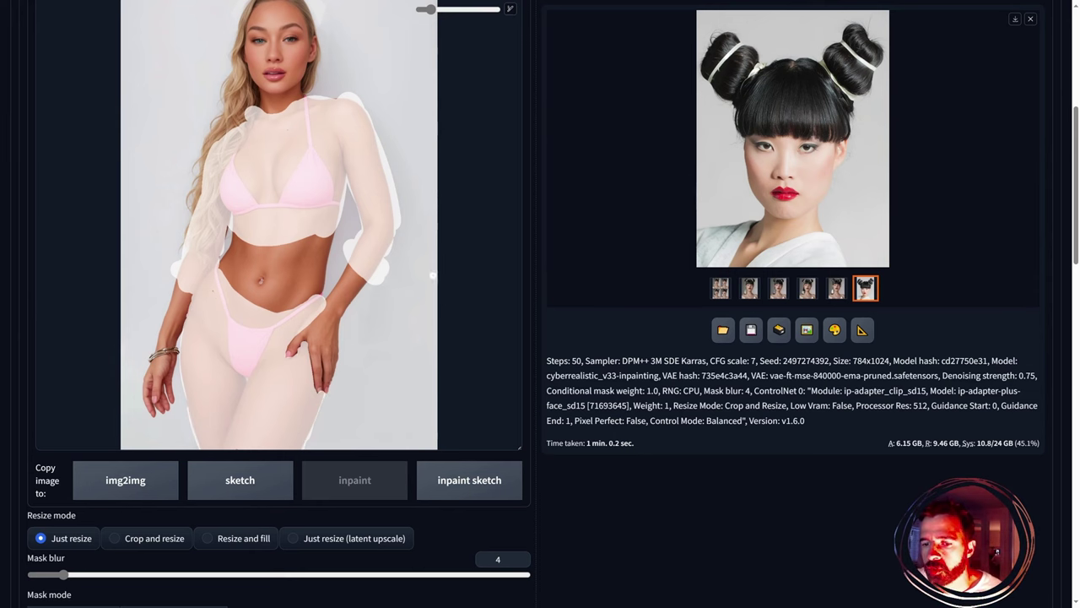
{"action": "scroll", "coordinate": [432, 275], "scroll_direction": "down", "scroll_amount": 9}
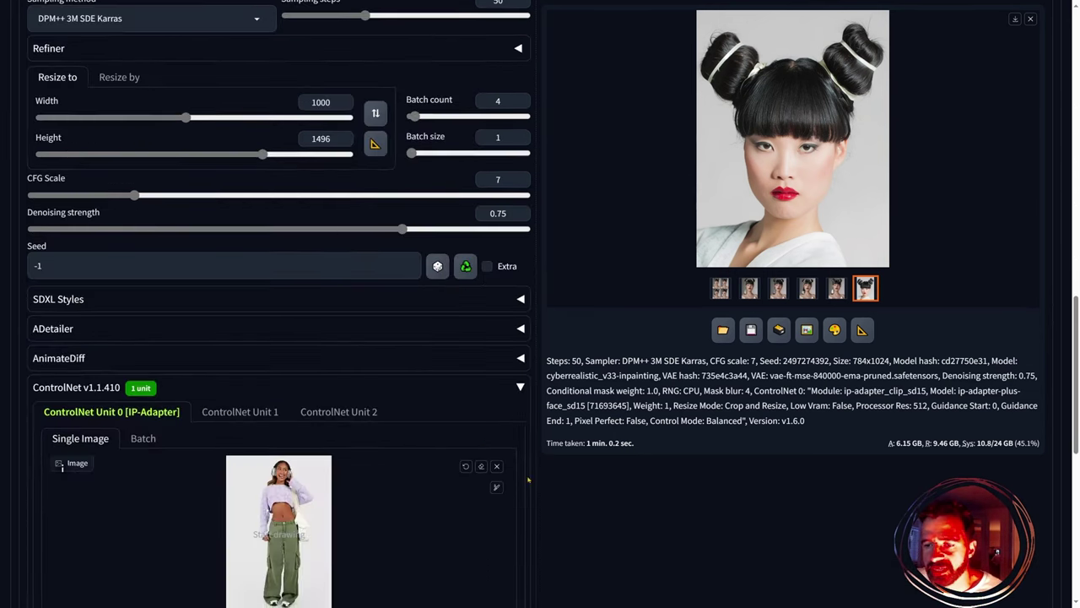
{"action": "scroll", "coordinate": [528, 480], "scroll_direction": "up", "scroll_amount": 15}
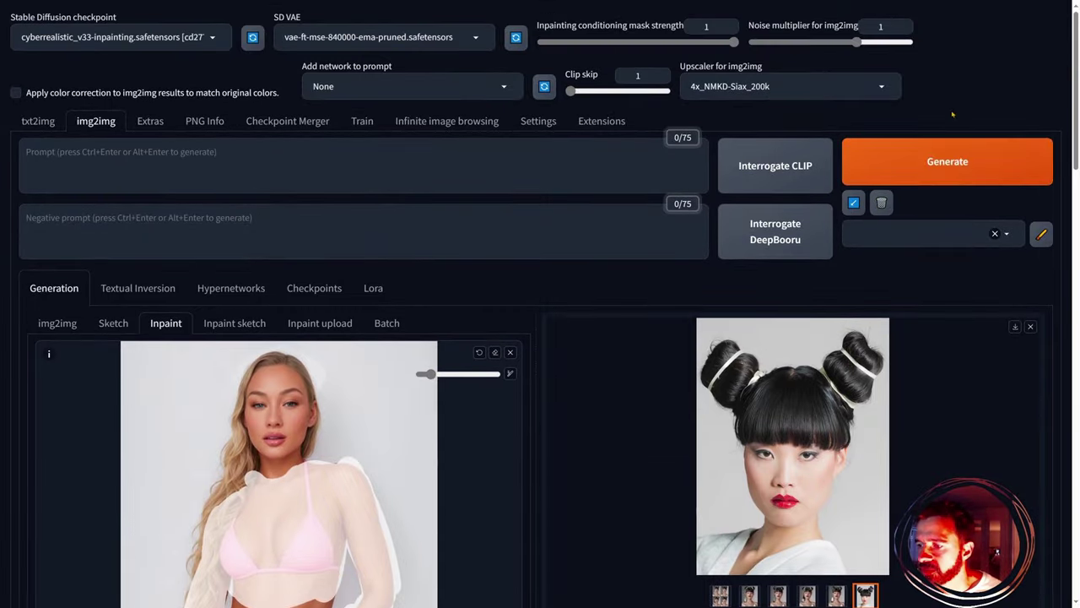
{"action": "left_click", "coordinate": [943, 160]}
{"action": "scroll", "coordinate": [621, 361], "scroll_direction": "down", "scroll_amount": 10}
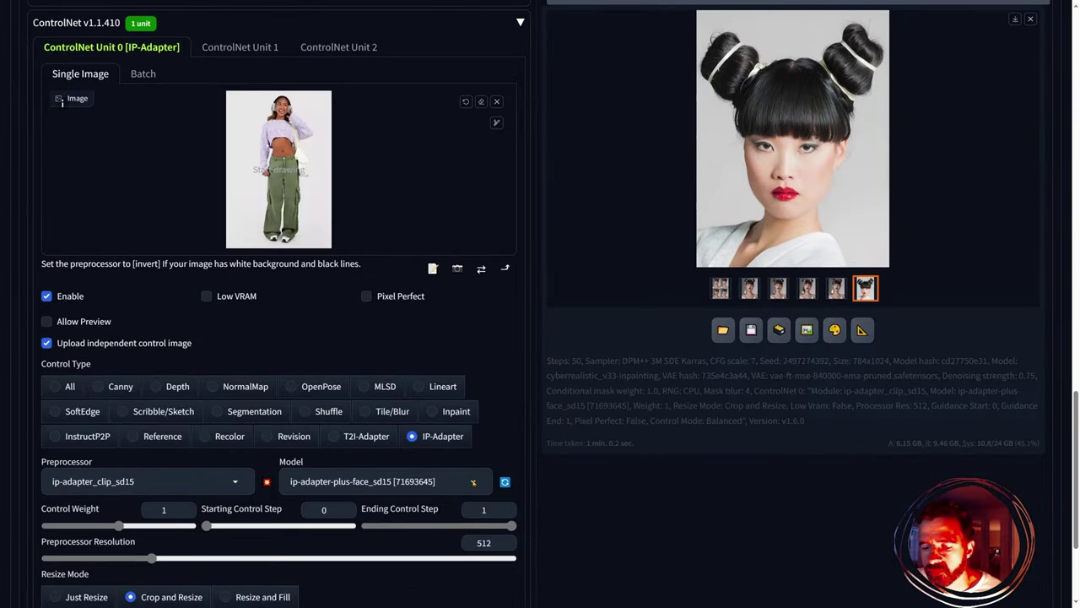
{"action": "left_click", "coordinate": [363, 481]}
{"action": "scroll", "coordinate": [909, 172], "scroll_direction": "up", "scroll_amount": 12}
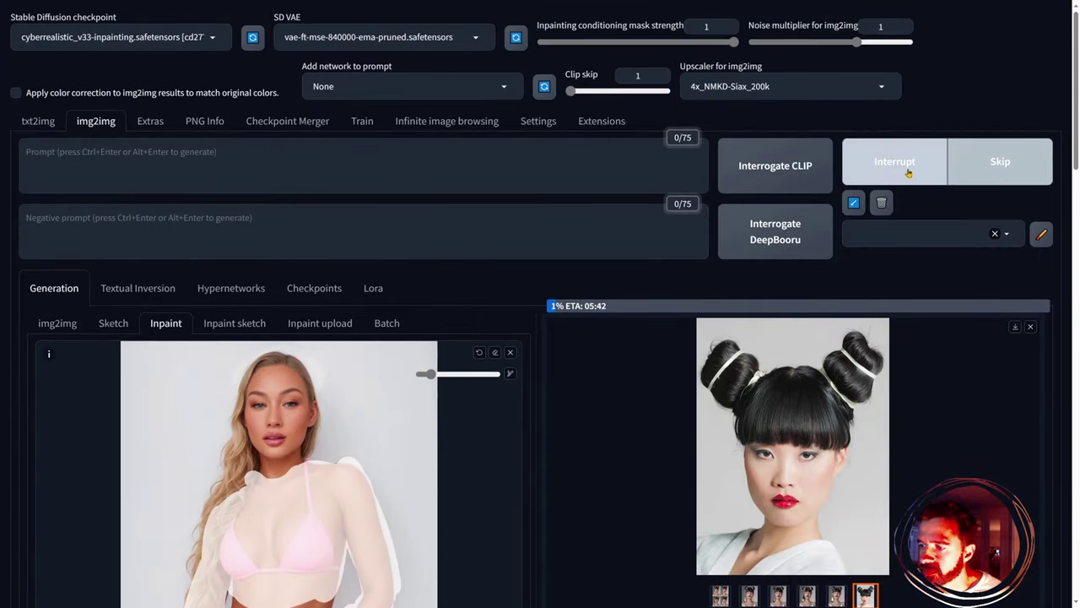
- Change the IP-Adapter model in ControlNet Unit 0 to ip-adapter_sd15 [6a3f6166]
{"action": "scroll", "coordinate": [908, 172], "scroll_direction": "down", "scroll_amount": 12}
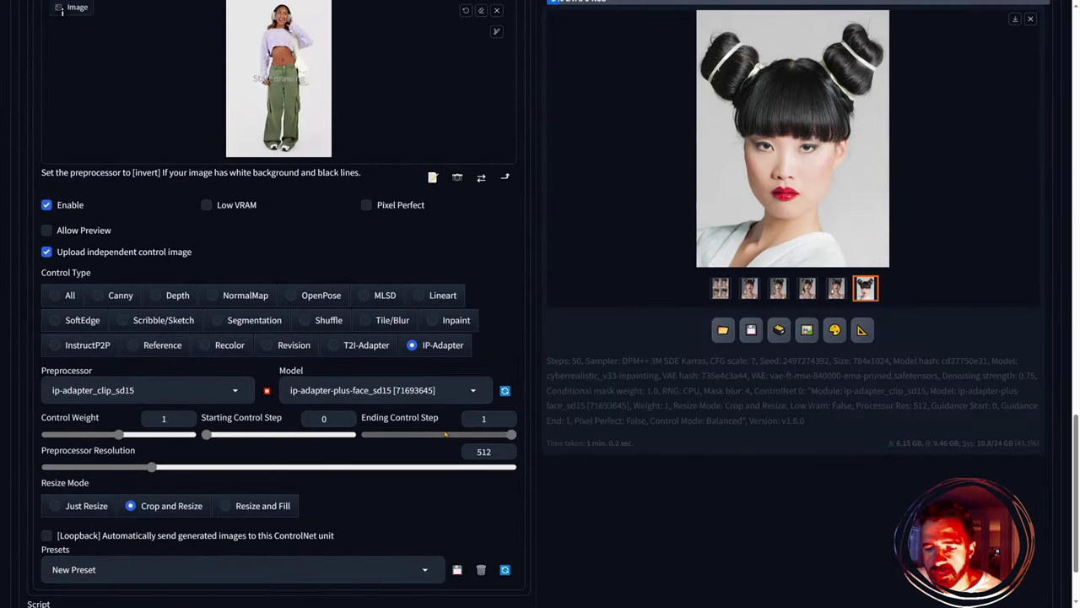
{"action": "left_click", "coordinate": [371, 390]}
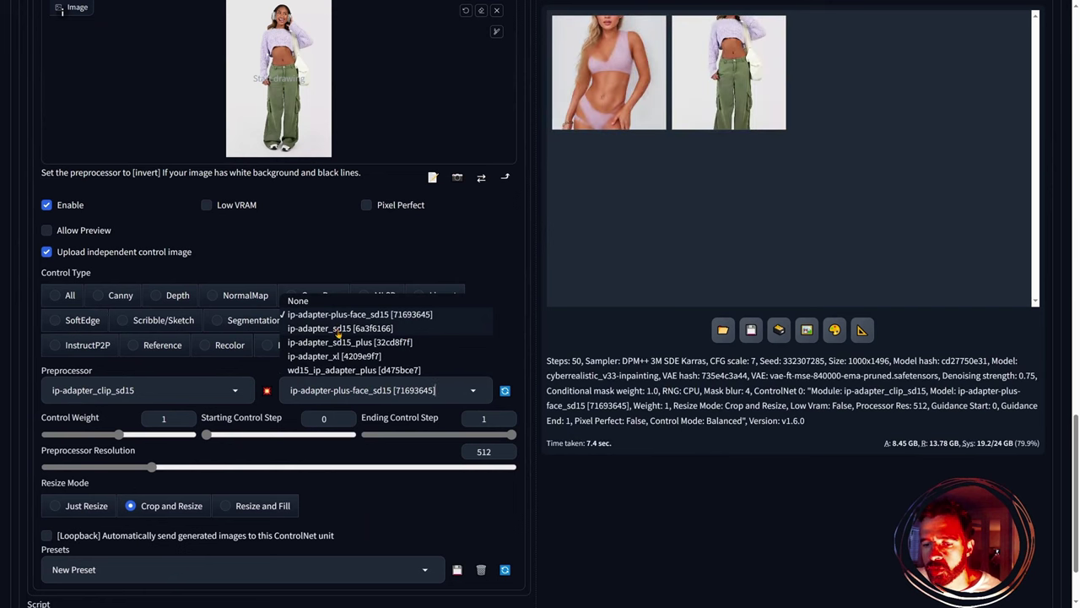
{"action": "left_click", "coordinate": [351, 342]}
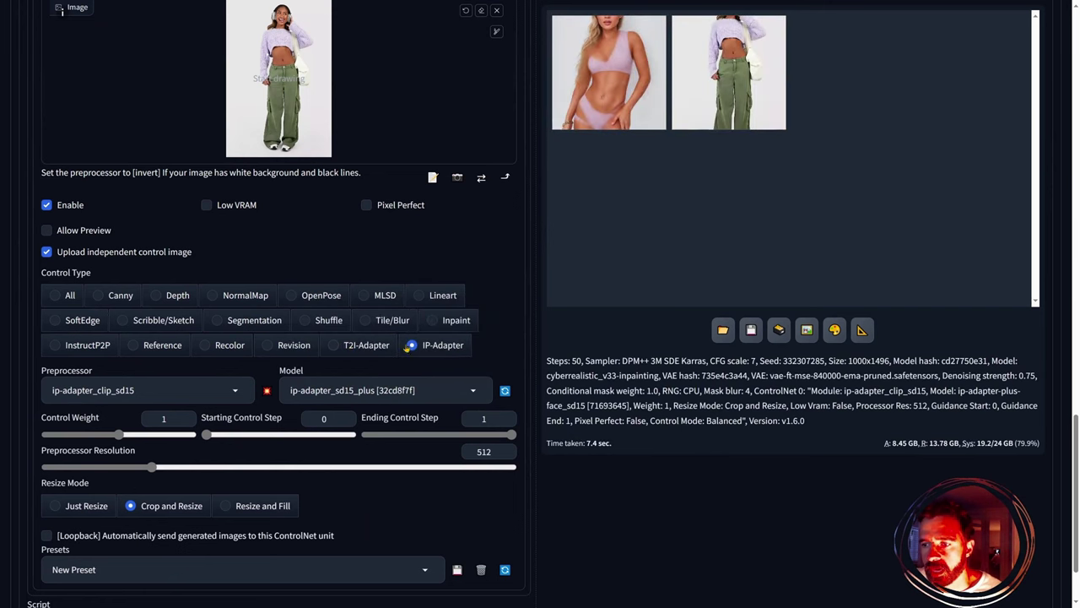
{"action": "left_click", "coordinate": [472, 391]}
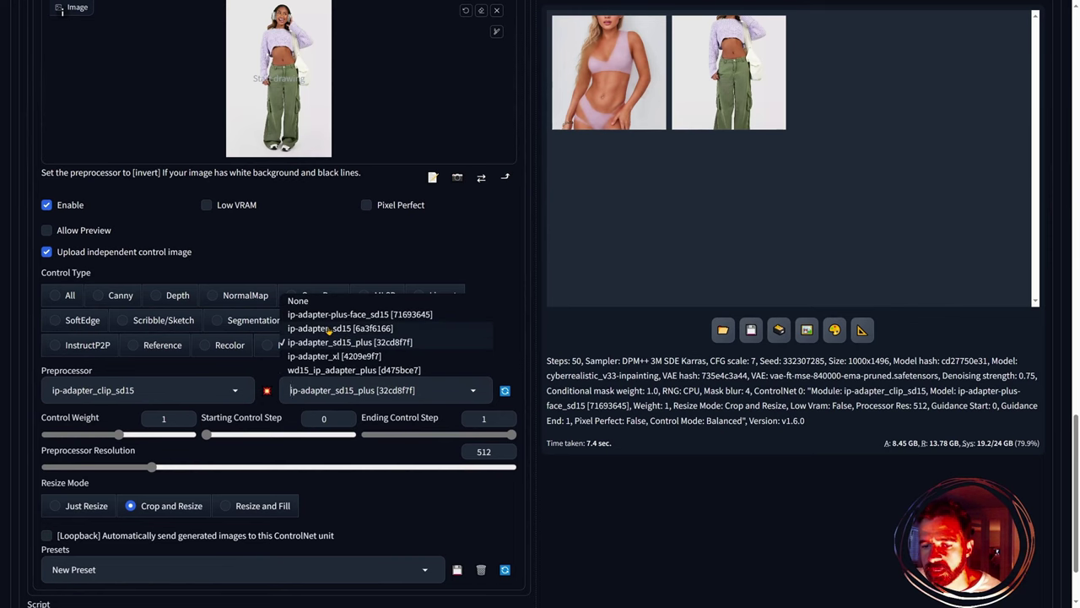
{"action": "left_click", "coordinate": [329, 330]}
- Generate the batch of inpainted outfit images and check the ControlNet settings and live preview while it runs
{"action": "scroll", "coordinate": [801, 386], "scroll_direction": "up", "scroll_amount": 15}
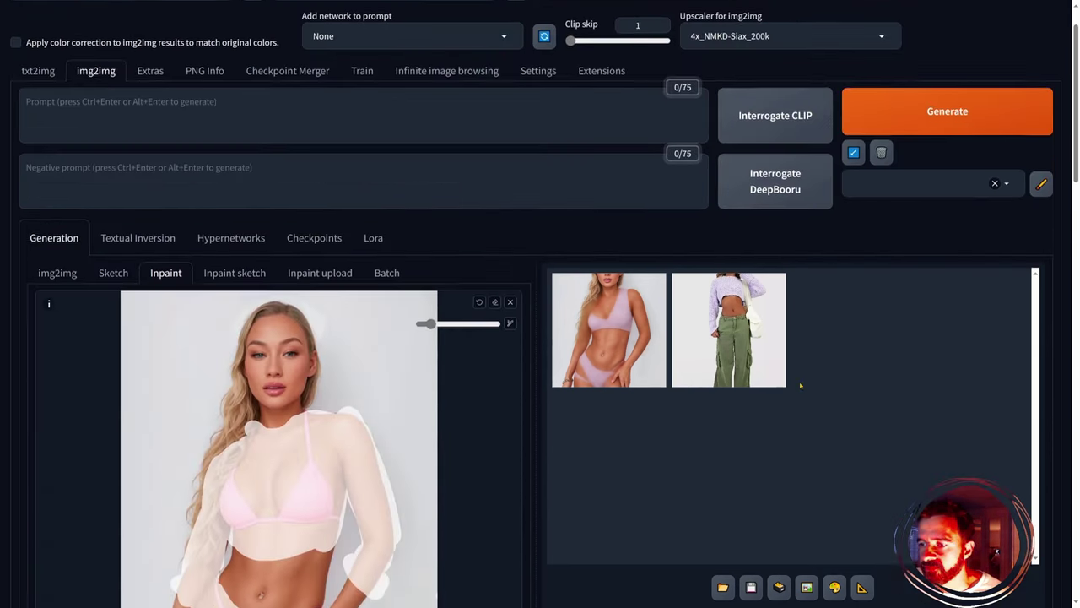
{"action": "scroll", "coordinate": [800, 386], "scroll_direction": "up", "scroll_amount": 1}
{"action": "left_click", "coordinate": [953, 169]}
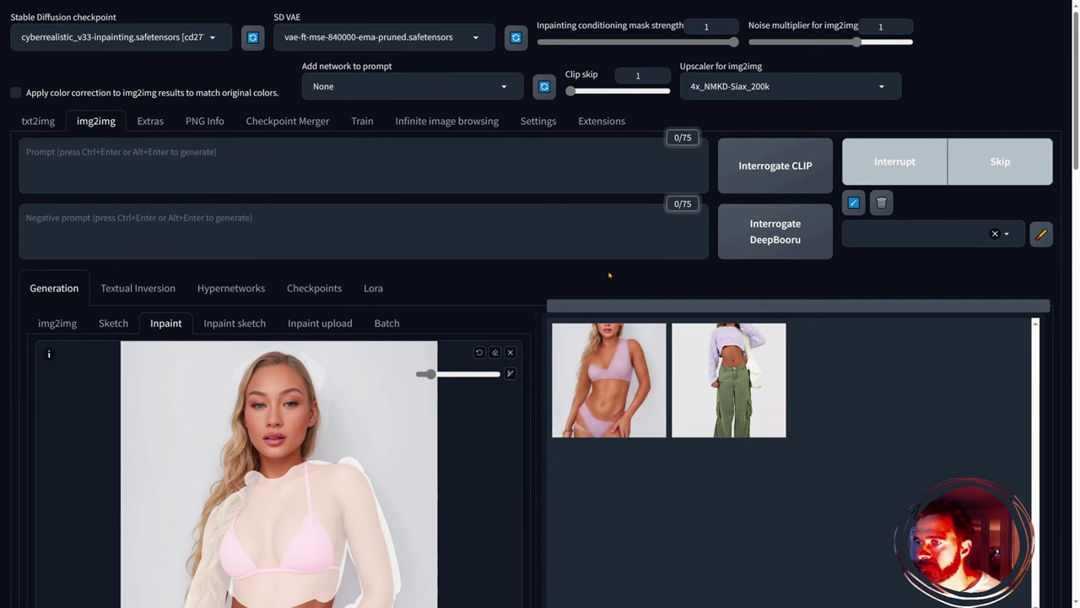
{"action": "scroll", "coordinate": [540, 314], "scroll_direction": "down", "scroll_amount": 15}
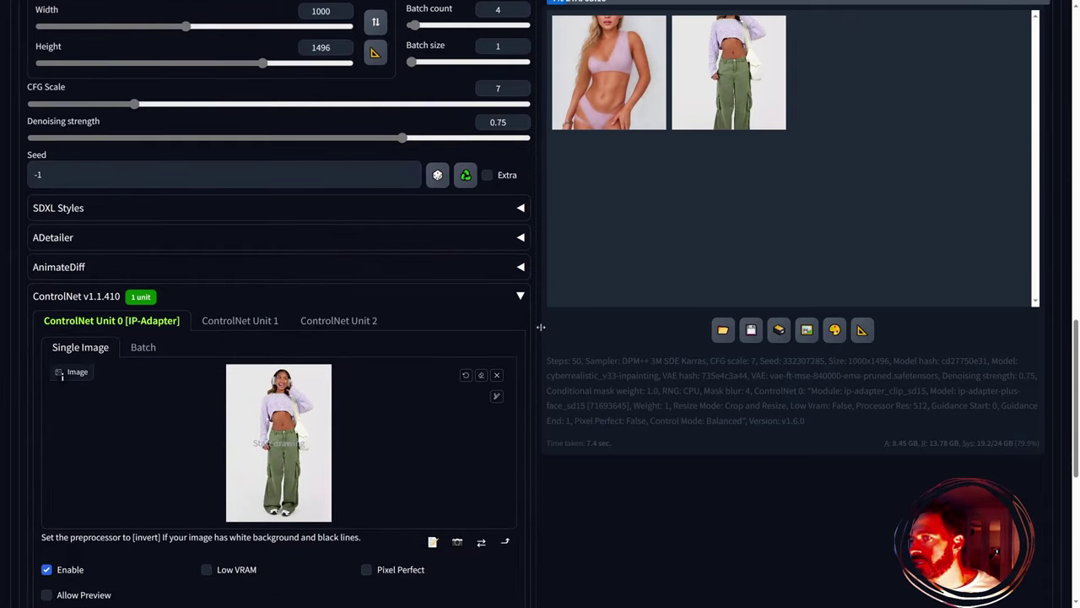
{"action": "scroll", "coordinate": [544, 450], "scroll_direction": "down", "scroll_amount": 5}
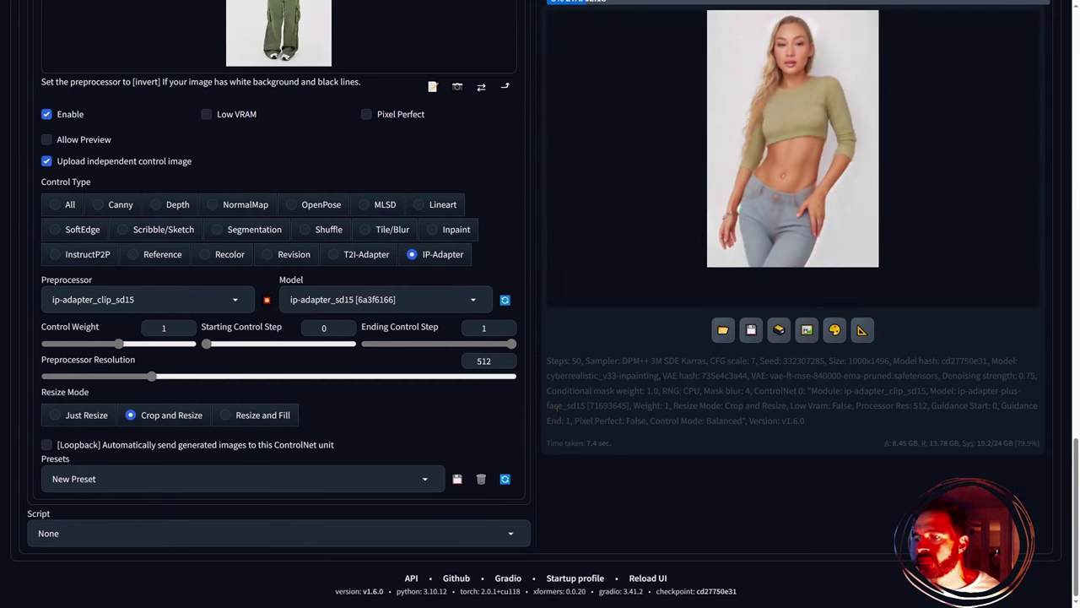
{"action": "scroll", "coordinate": [558, 406], "scroll_direction": "up", "scroll_amount": 1}
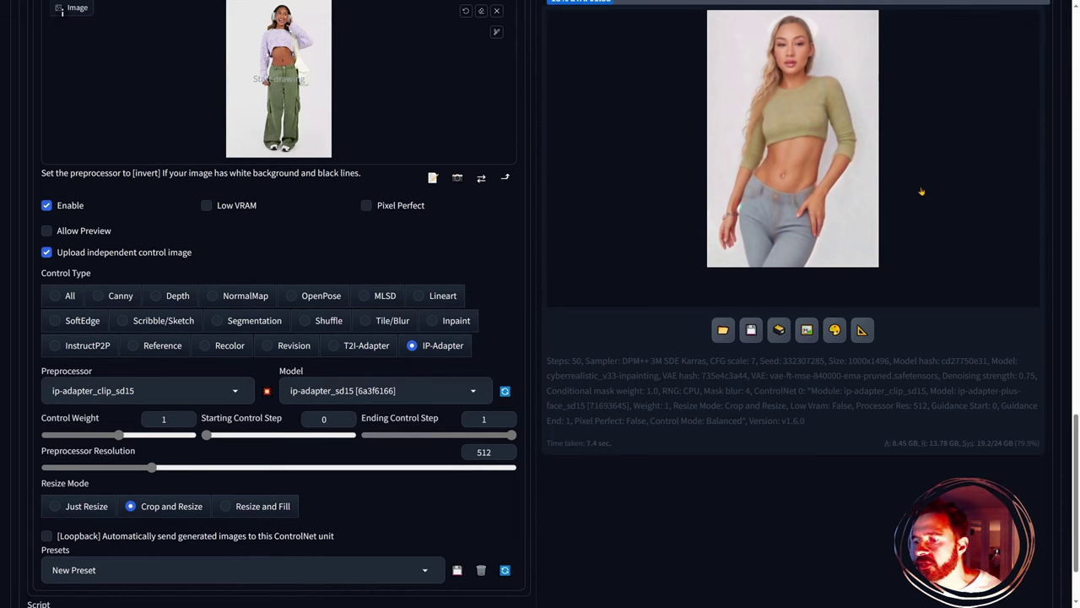
{"action": "scroll", "coordinate": [940, 198], "scroll_direction": "up", "scroll_amount": 20}
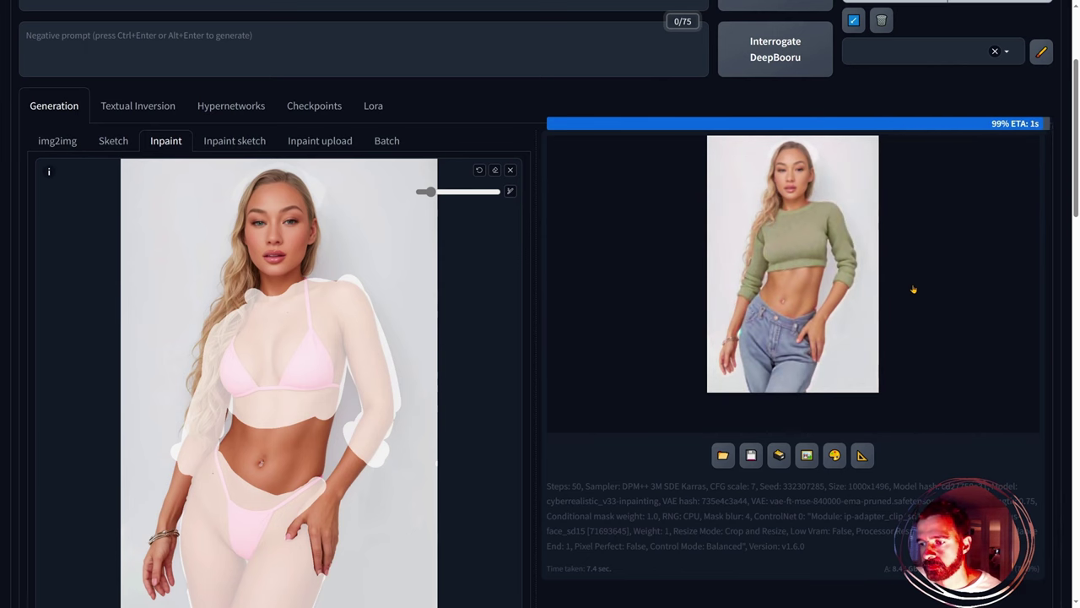
- Examine the generated outfit images one by one at full size, and compare them with the outfit reference picture
{"action": "left_click", "coordinate": [608, 196]}
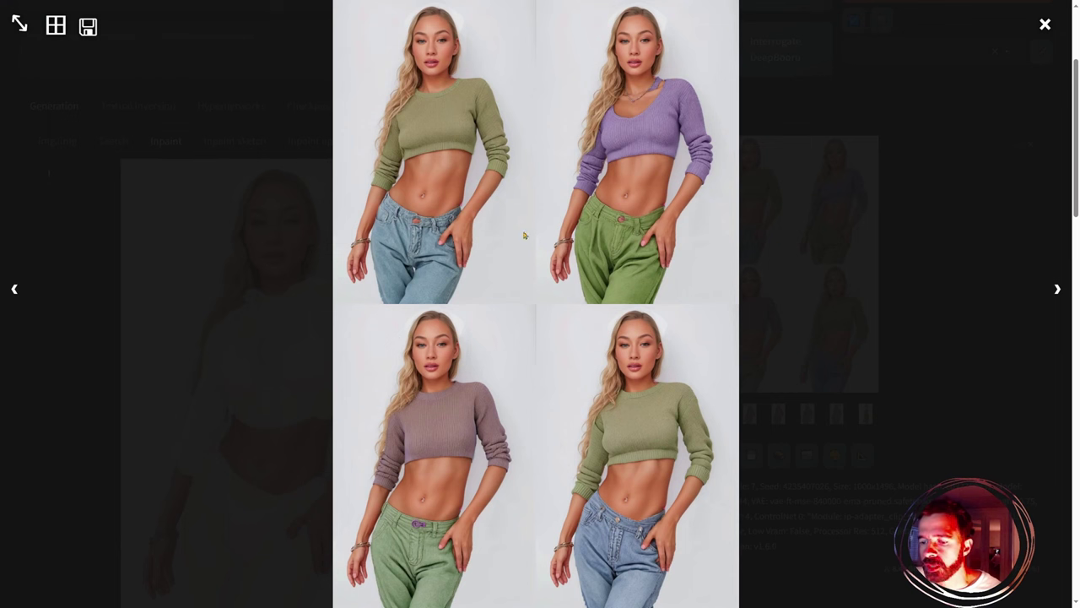
{"action": "left_click", "coordinate": [1058, 290]}
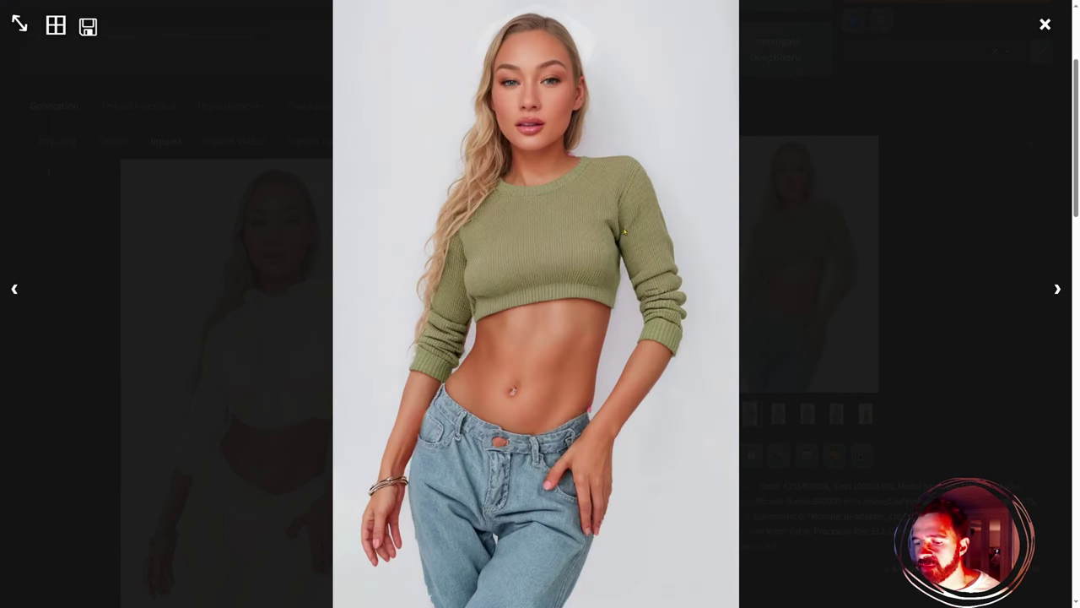
{"action": "left_click", "coordinate": [1059, 290]}
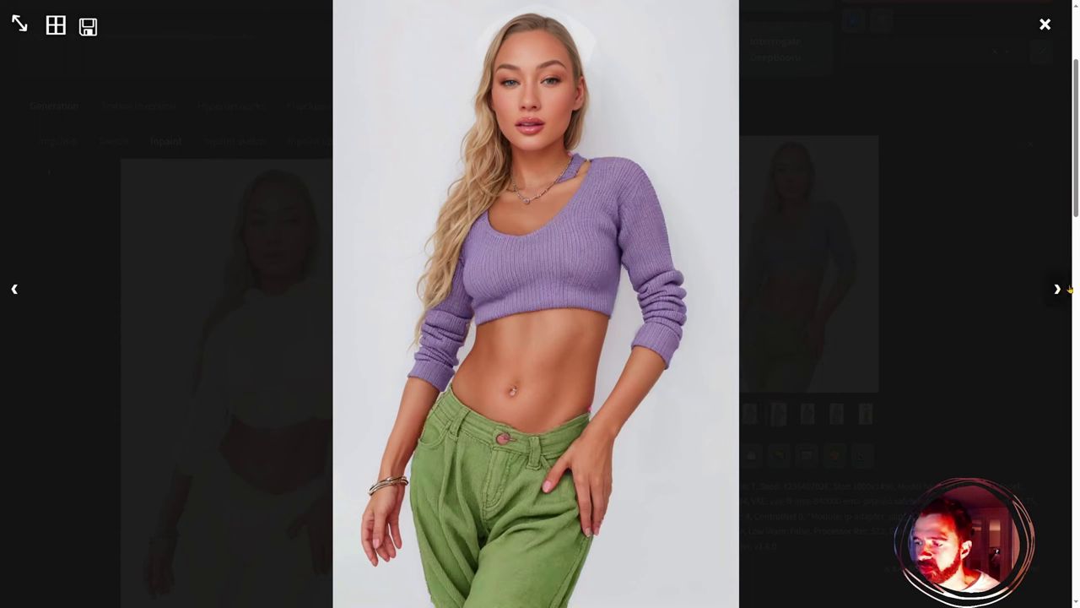
{"action": "left_click", "coordinate": [1060, 290]}
{"action": "left_click", "coordinate": [1060, 290]}
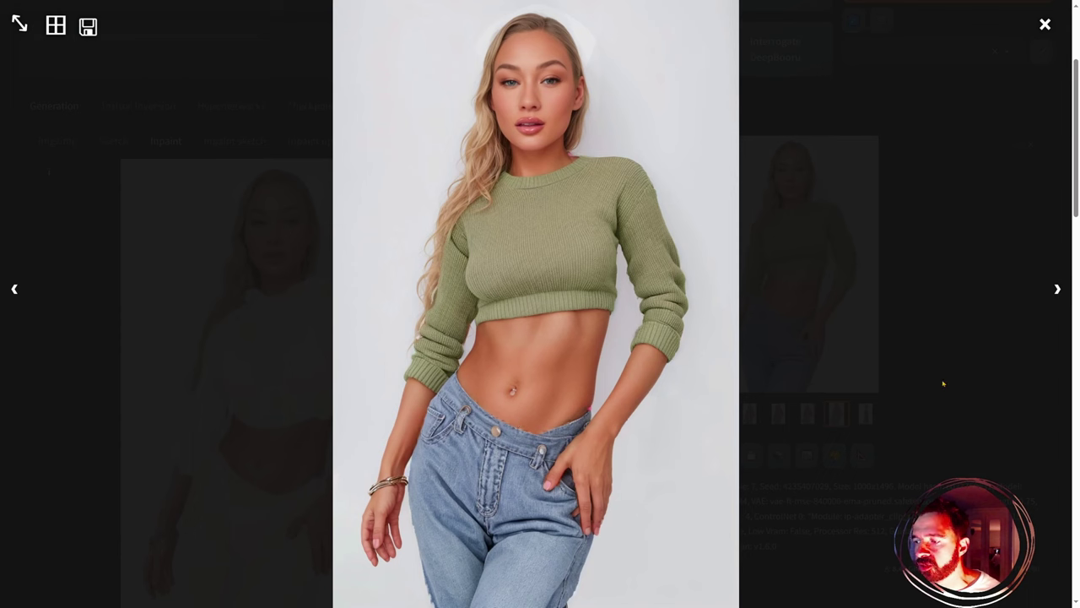
{"action": "left_click", "coordinate": [1060, 291]}
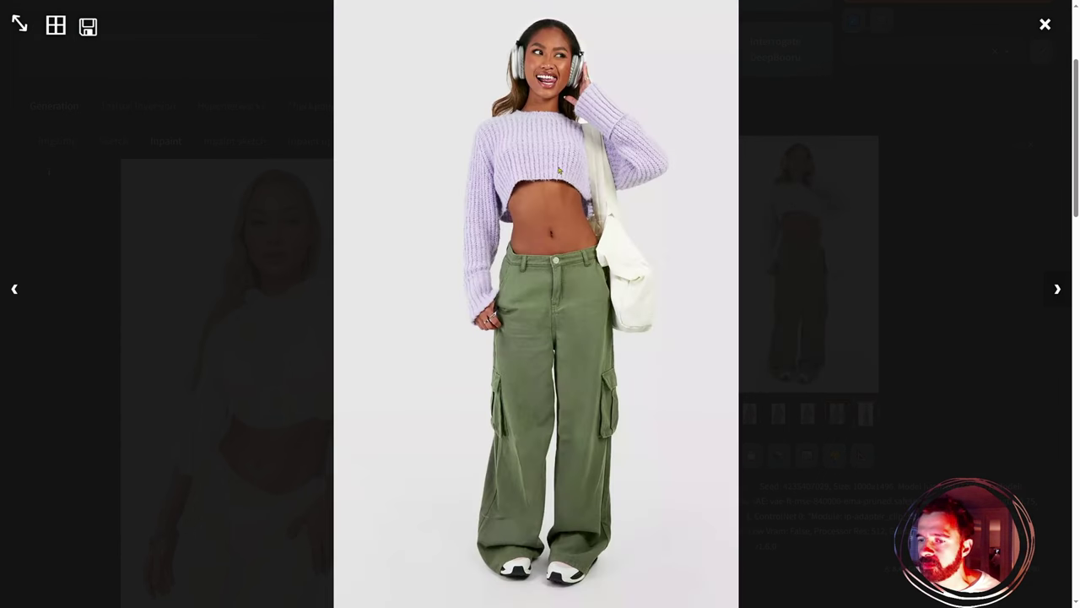
{"action": "left_click", "coordinate": [1047, 24]}
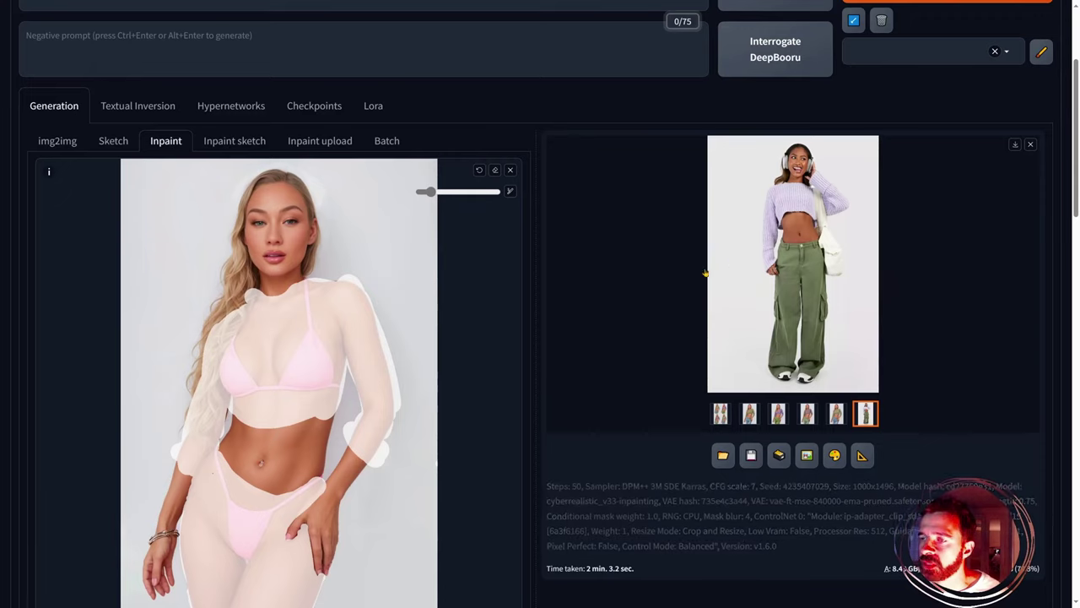
- Load the portrait with the black bob as the inpaint source and replace the ControlNet Unit 0 reference with picture (48).jpg
{"action": "left_click", "coordinate": [459, 335]}
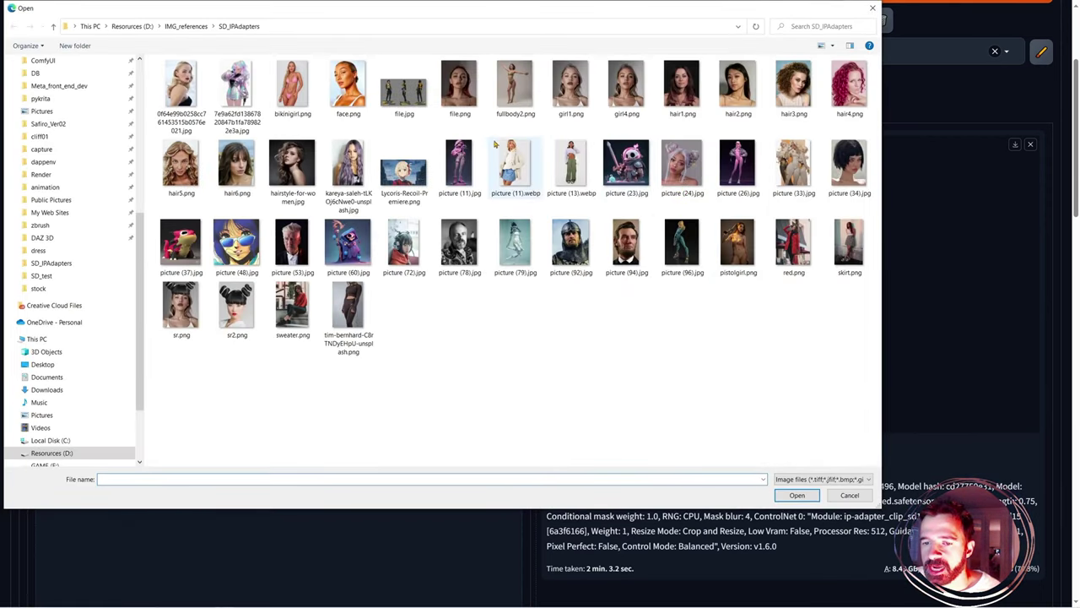
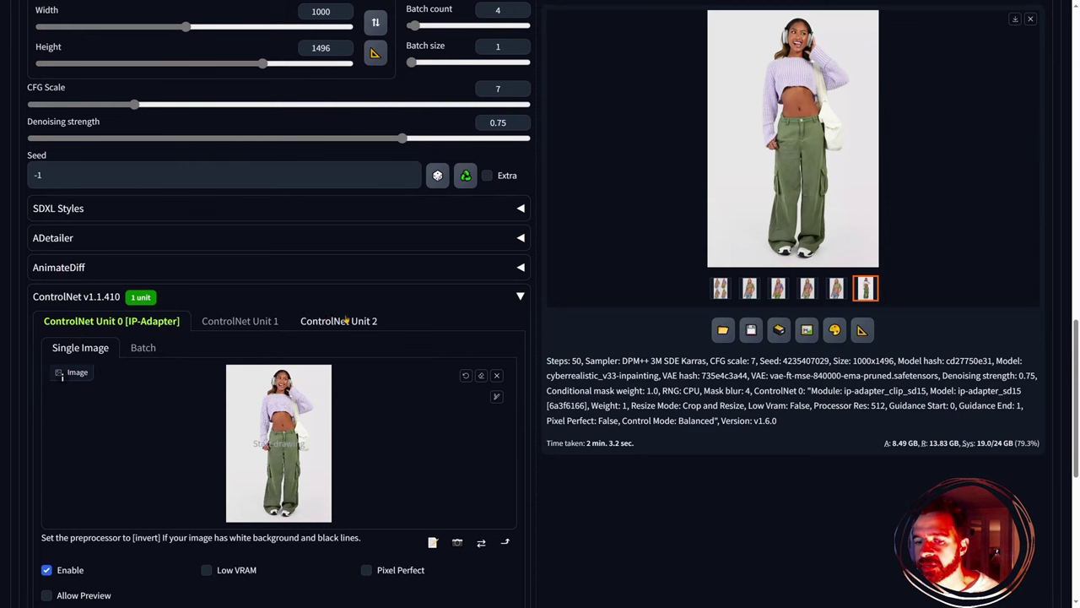
{"action": "left_click", "coordinate": [498, 376]}
{"action": "left_click", "coordinate": [301, 428]}
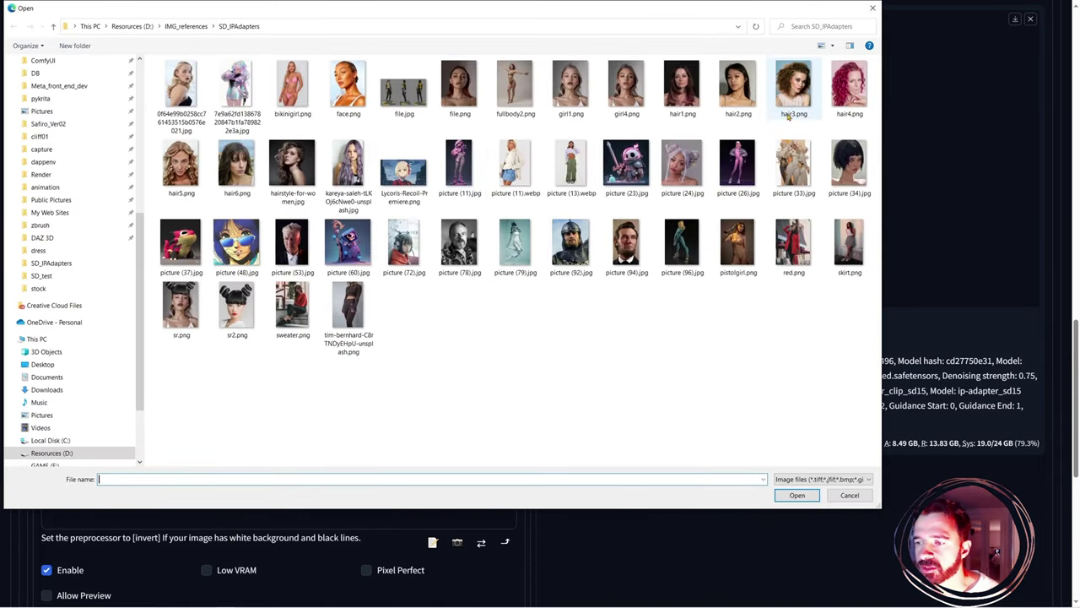
{"action": "left_click", "coordinate": [244, 253]}
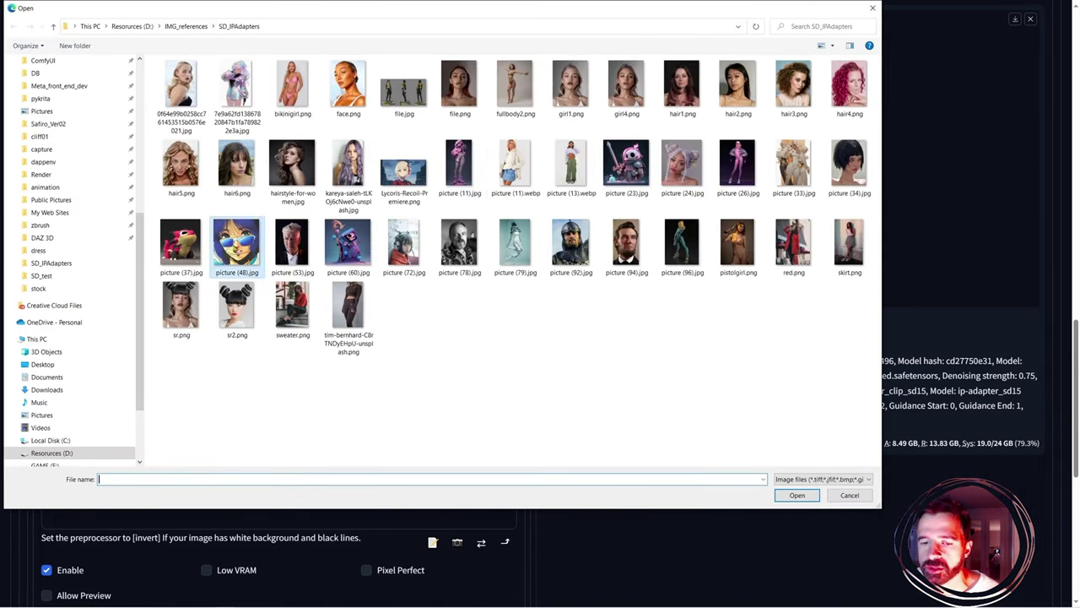
{"action": "left_click", "coordinate": [797, 494]}
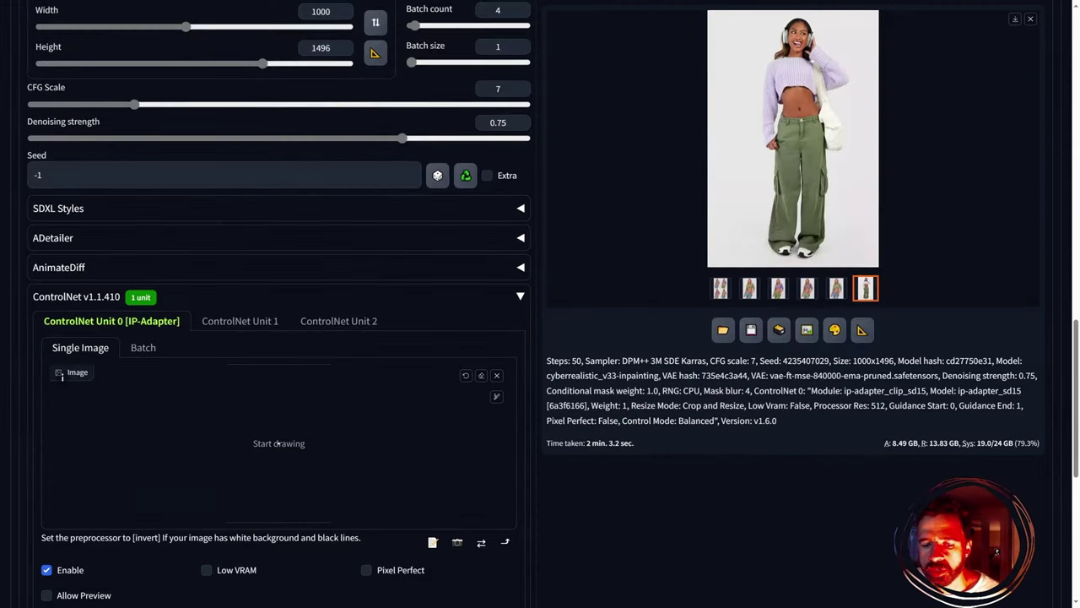
- Match the output size to the bob portrait, width 563 and height 745, and set the denoising strength to 0.45
{"action": "scroll", "coordinate": [269, 334], "scroll_direction": "up", "scroll_amount": 5}
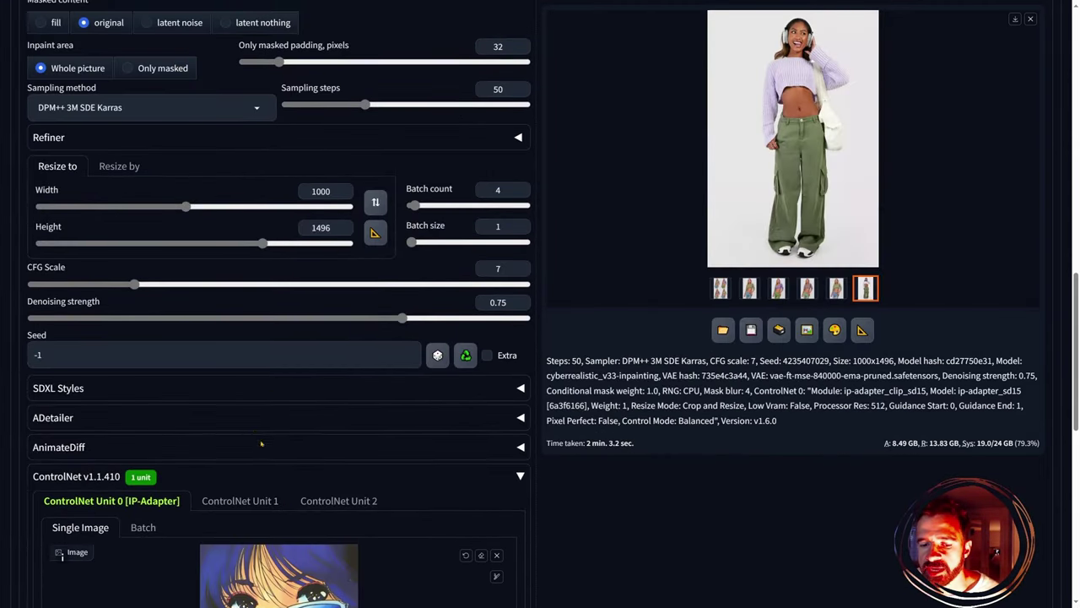
{"action": "scroll", "coordinate": [422, 380], "scroll_direction": "down", "scroll_amount": 1}
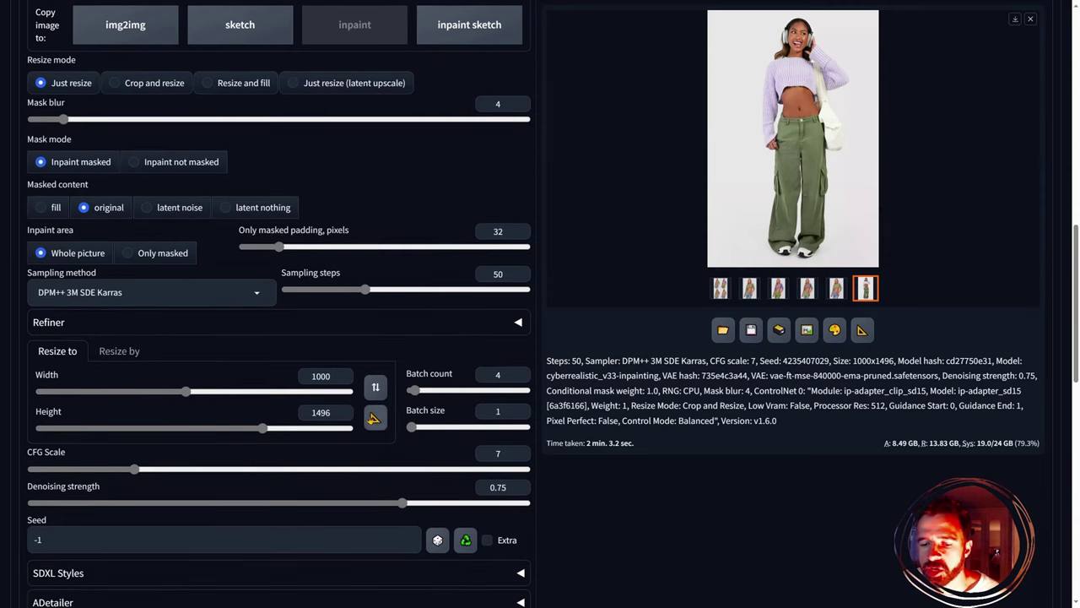
{"action": "left_click", "coordinate": [376, 418]}
{"action": "scroll", "coordinate": [325, 336], "scroll_direction": "up", "scroll_amount": 5}
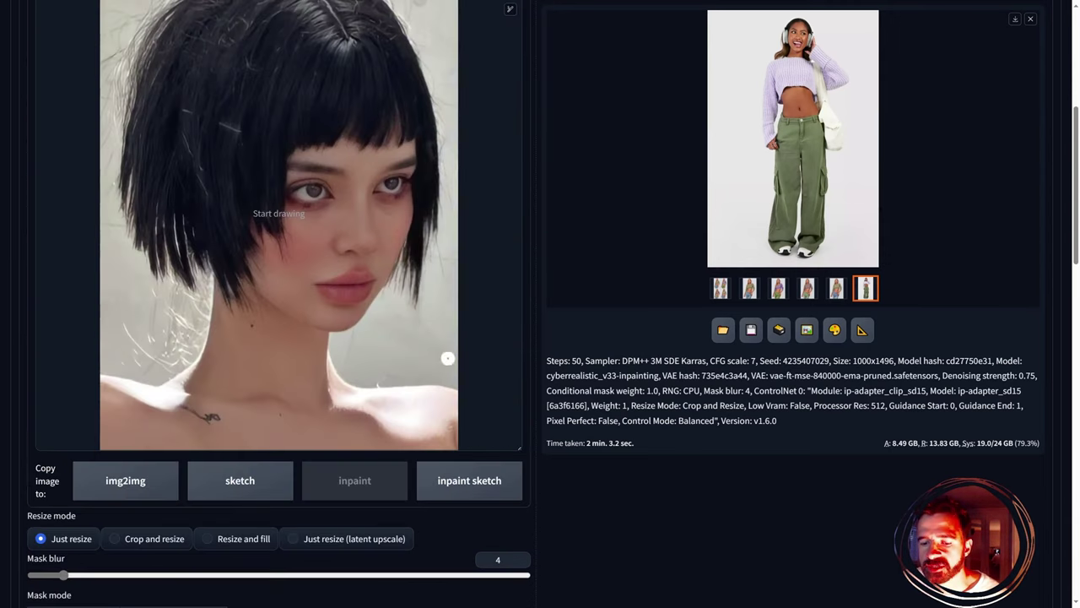
{"action": "scroll", "coordinate": [307, 235], "scroll_direction": "down", "scroll_amount": 9}
{"action": "left_click_drag", "start_coordinate": [308, 230], "coordinate": [253, 229]}
{"action": "scroll", "coordinate": [344, 141], "scroll_direction": "up", "scroll_amount": 9}
{"action": "scroll", "coordinate": [343, 141], "scroll_direction": "up", "scroll_amount": 4}
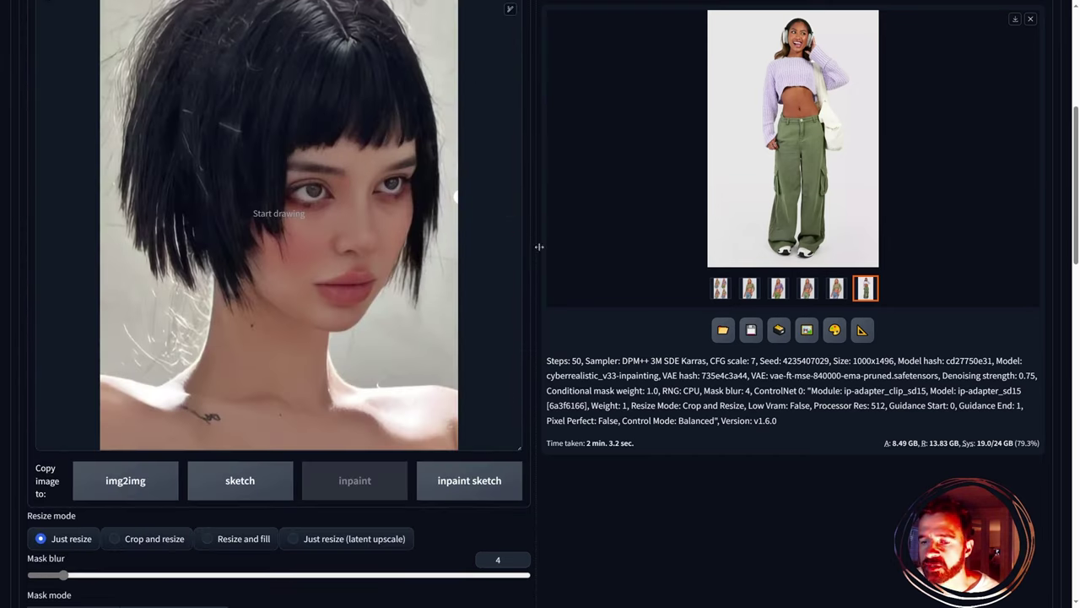
- Switch from inpainting to plain img2img and replace its source image with the black bob portrait
{"action": "scroll", "coordinate": [375, 361], "scroll_direction": "down", "scroll_amount": 5}
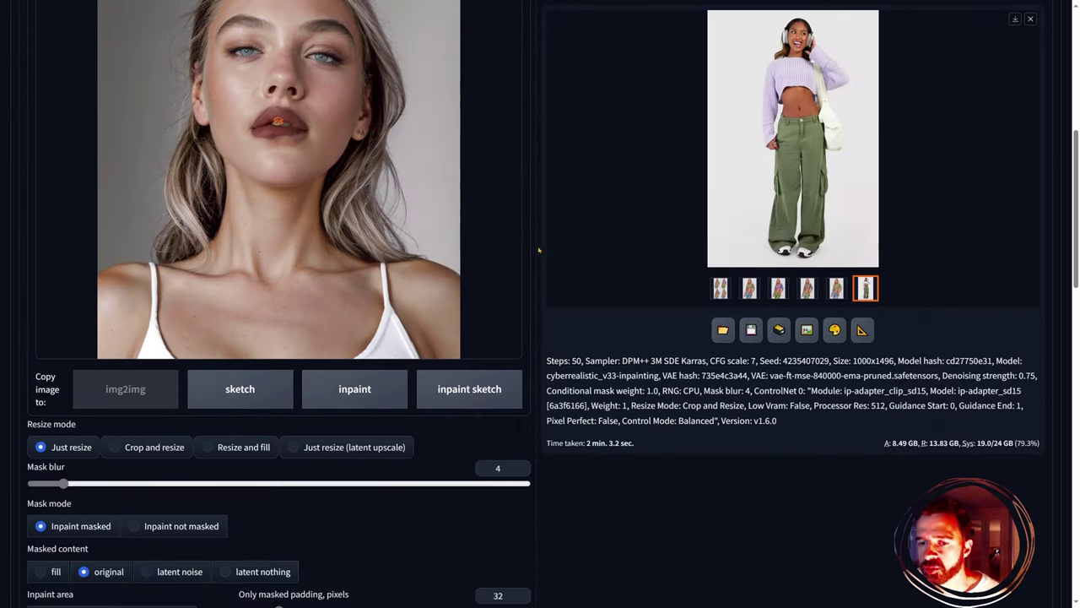
{"action": "scroll", "coordinate": [515, 277], "scroll_direction": "up", "scroll_amount": 5}
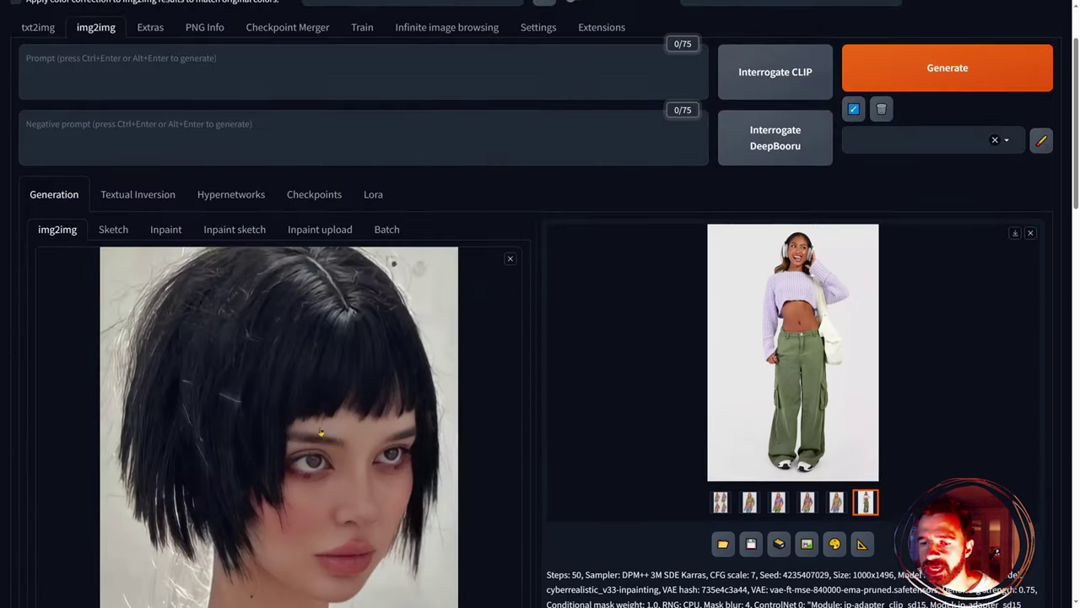
{"action": "scroll", "coordinate": [457, 328], "scroll_direction": "down", "scroll_amount": 3}
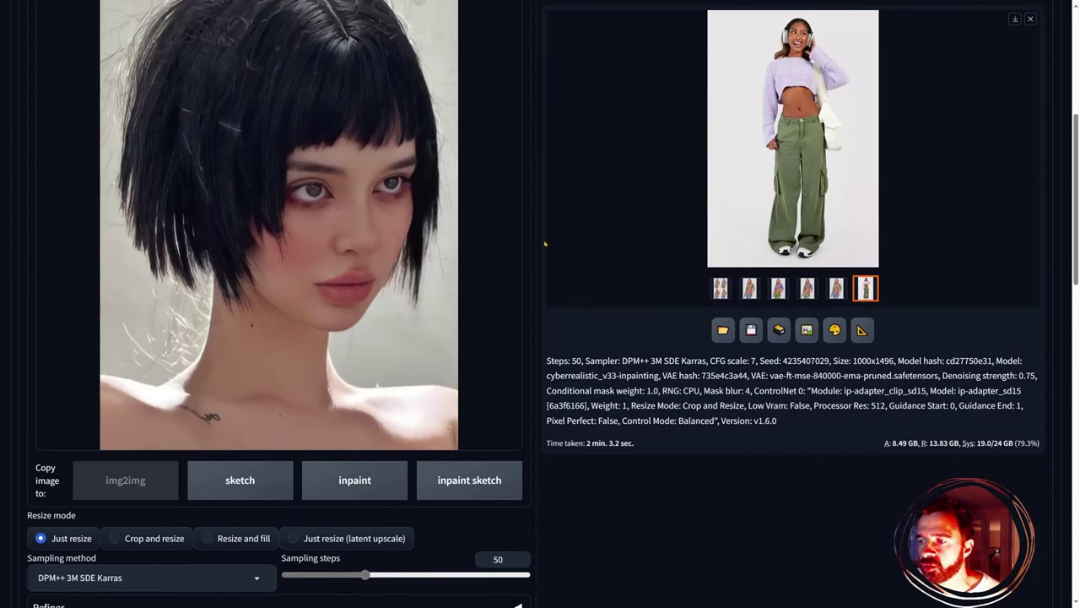
{"action": "scroll", "coordinate": [456, 327], "scroll_direction": "up", "scroll_amount": 5}
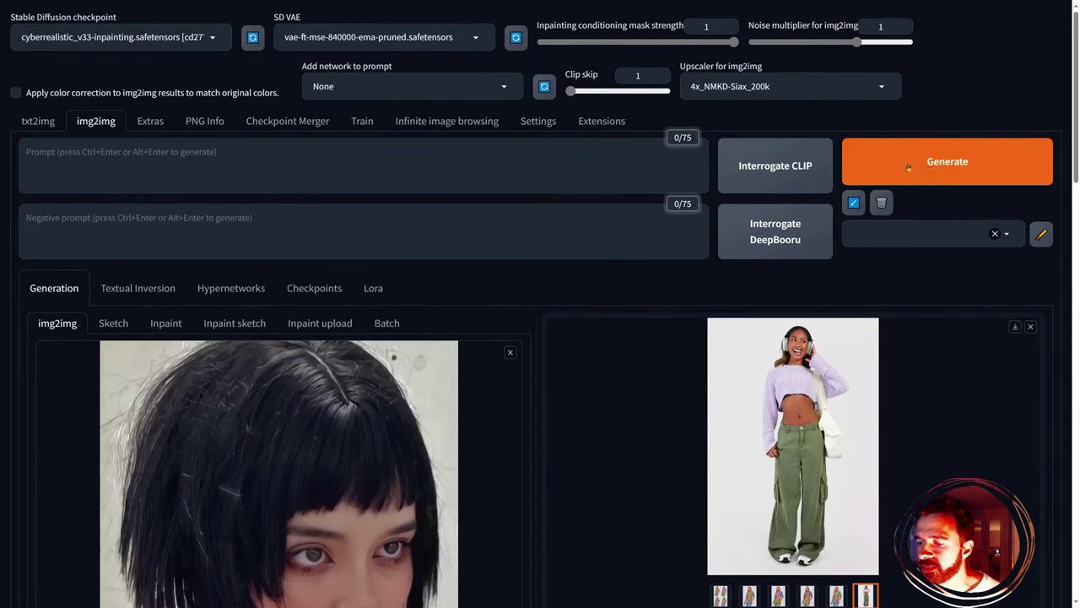
- Generate the img2img batch in the illustration's style and inspect the resulting grid enlarged
{"action": "left_click", "coordinate": [931, 168]}
{"action": "scroll", "coordinate": [582, 365], "scroll_direction": "down", "scroll_amount": 3}
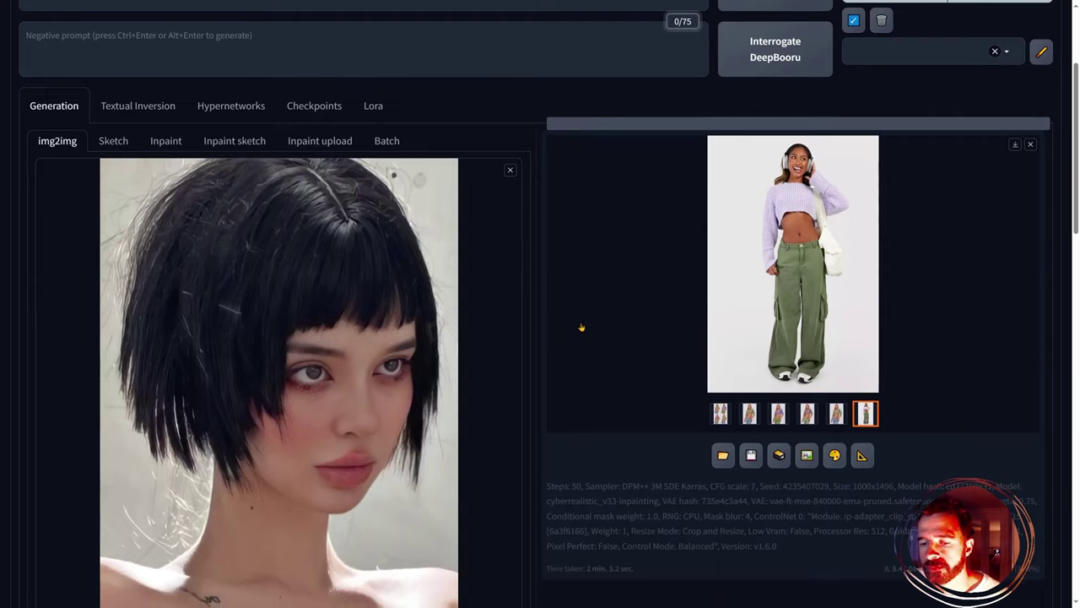
{"action": "scroll", "coordinate": [583, 329], "scroll_direction": "up", "scroll_amount": 3}
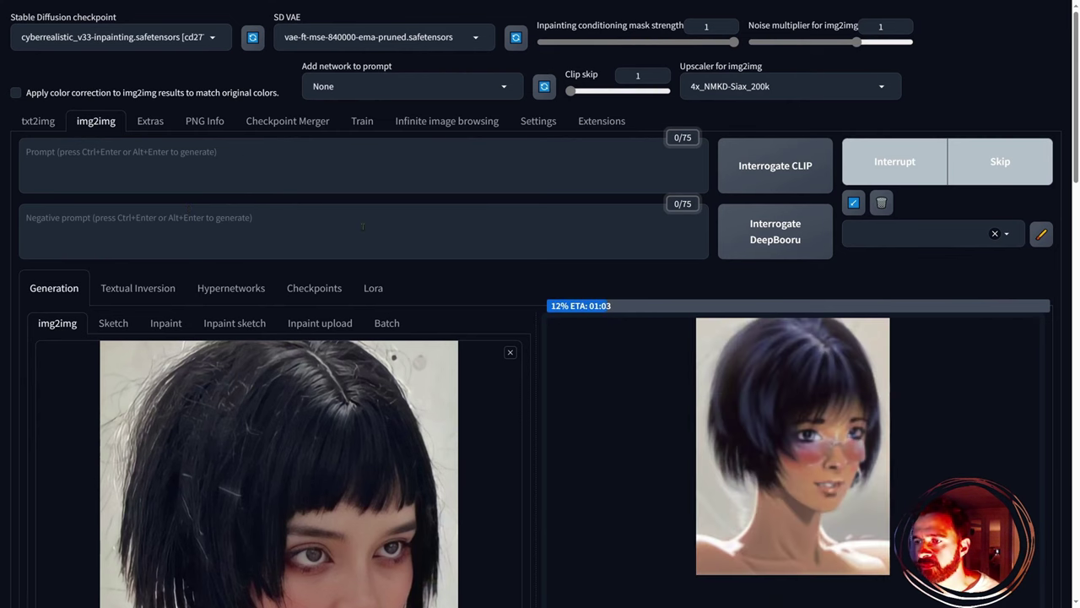
{"action": "scroll", "coordinate": [569, 341], "scroll_direction": "down", "scroll_amount": 3}
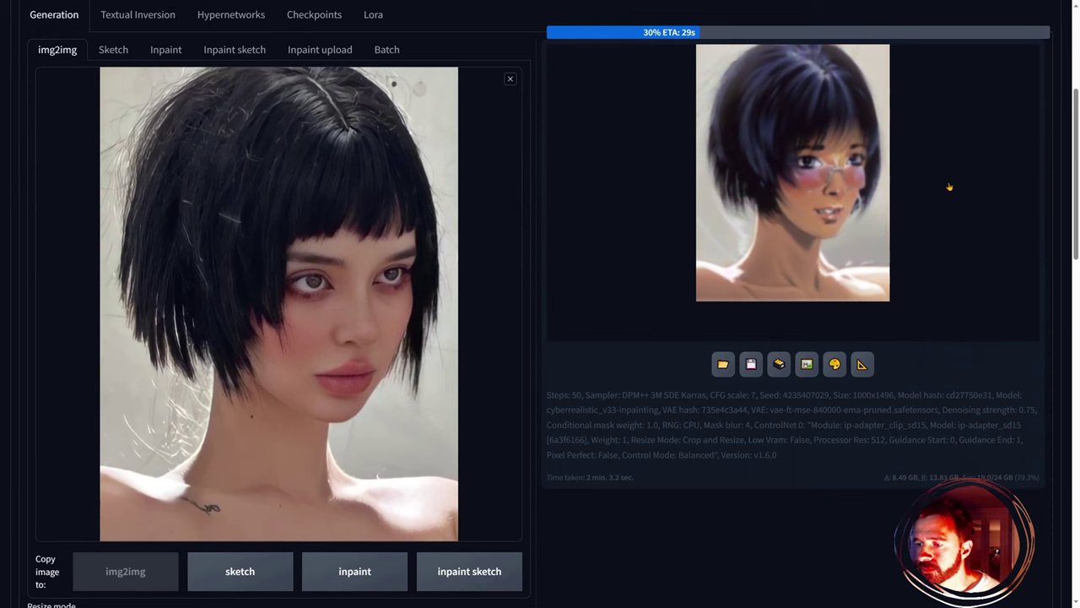
{"action": "scroll", "coordinate": [948, 186], "scroll_direction": "up", "scroll_amount": 1}
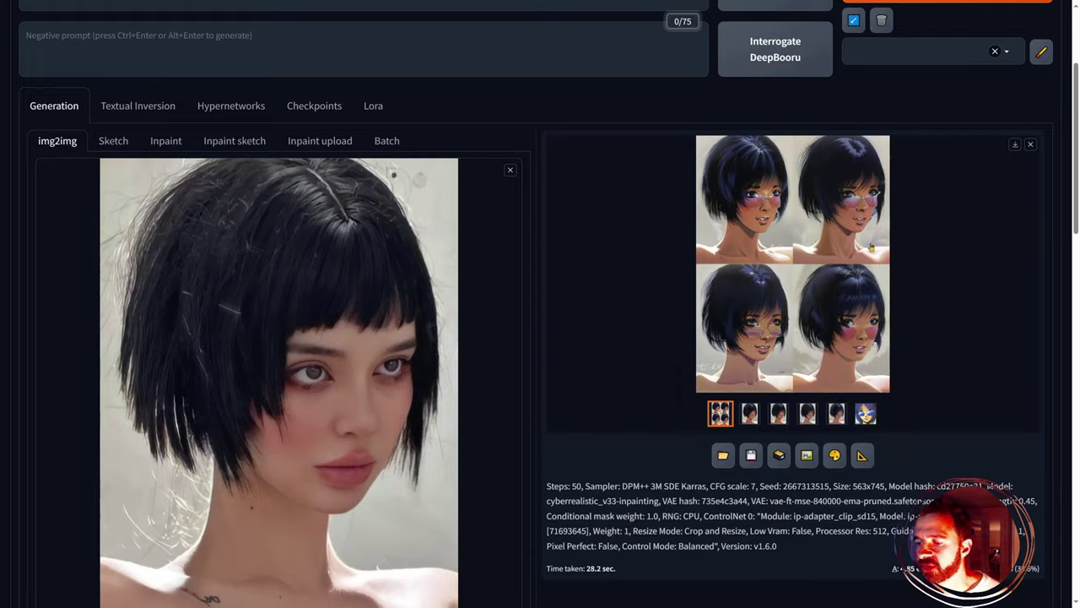
{"action": "left_click", "coordinate": [794, 315]}
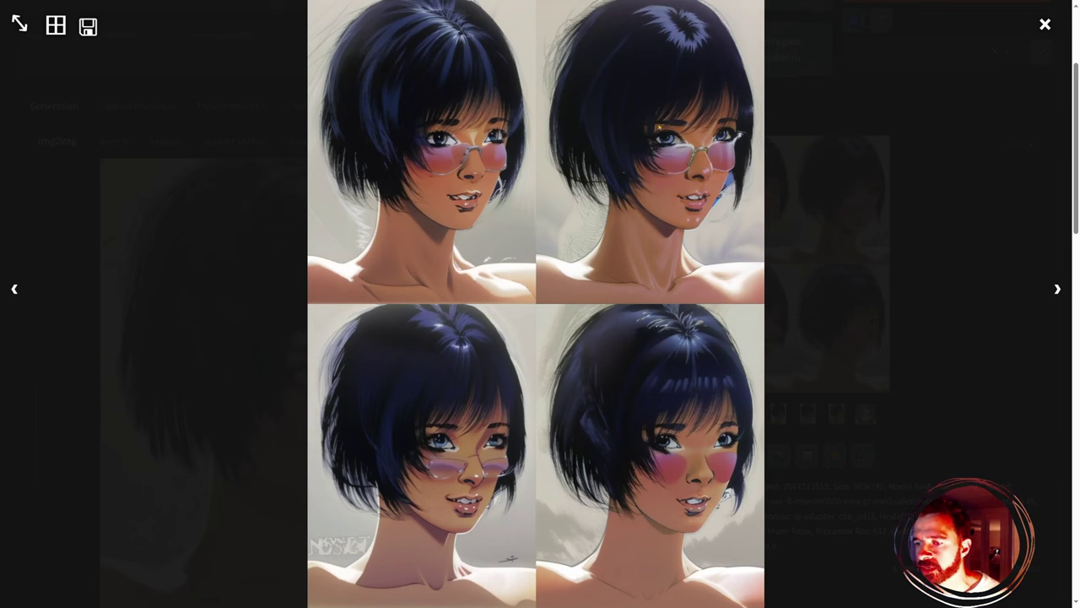
{"action": "left_click", "coordinate": [389, 129]}
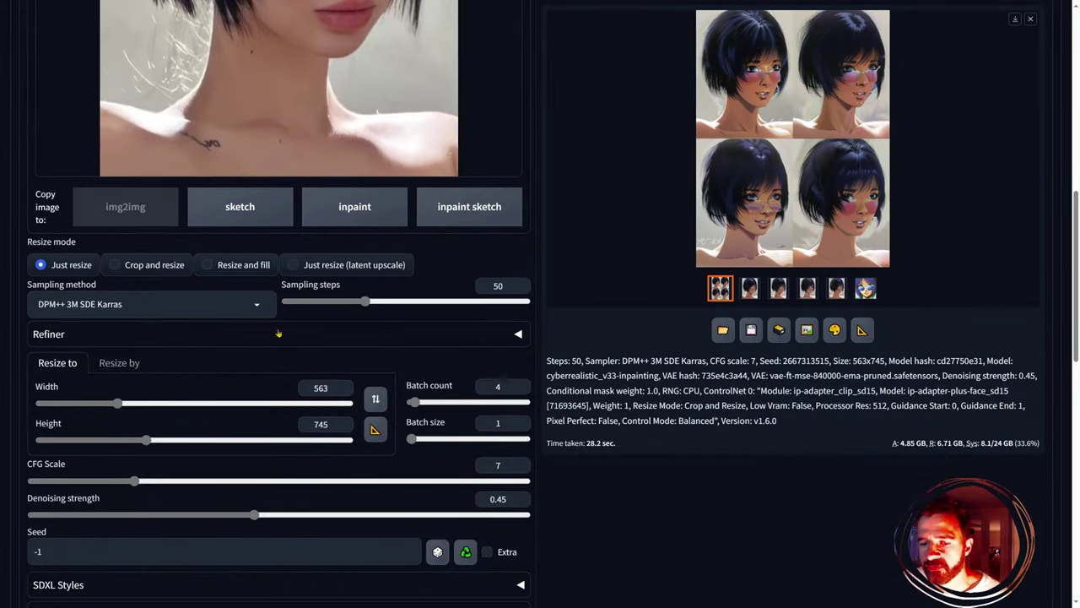
- Raise the denoising strength to 0.6 and generate the img2img batch again
{"action": "scroll", "coordinate": [341, 339], "scroll_direction": "down", "scroll_amount": 2}
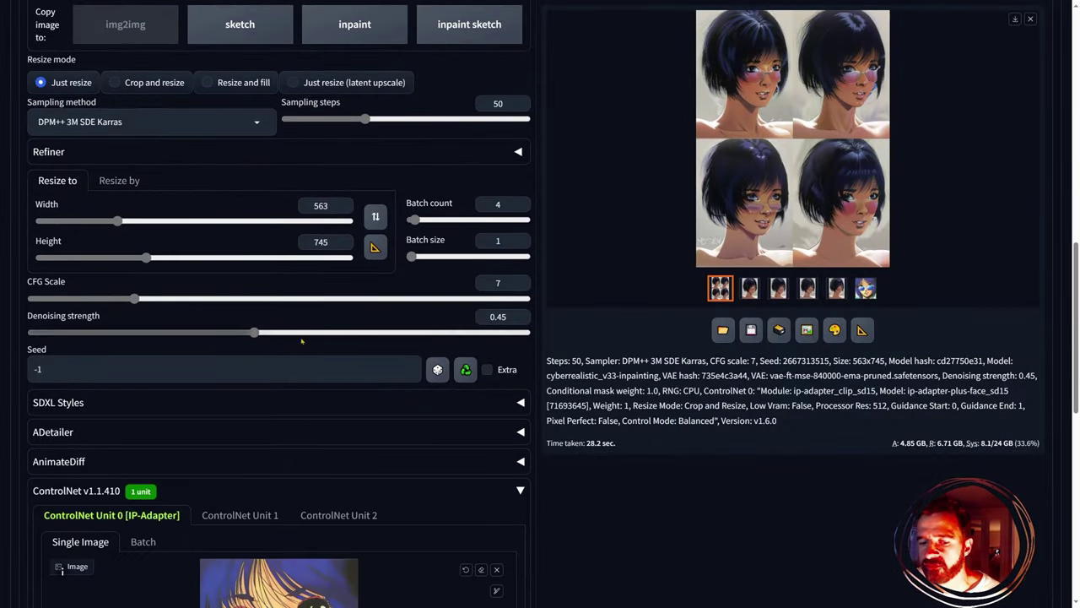
{"action": "mouse_move", "coordinate": [312, 332]}
{"action": "left_mouse_down"}
{"action": "mouse_move", "coordinate": [339, 333]}
{"action": "mouse_move", "coordinate": [329, 331]}
{"action": "left_mouse_up"}
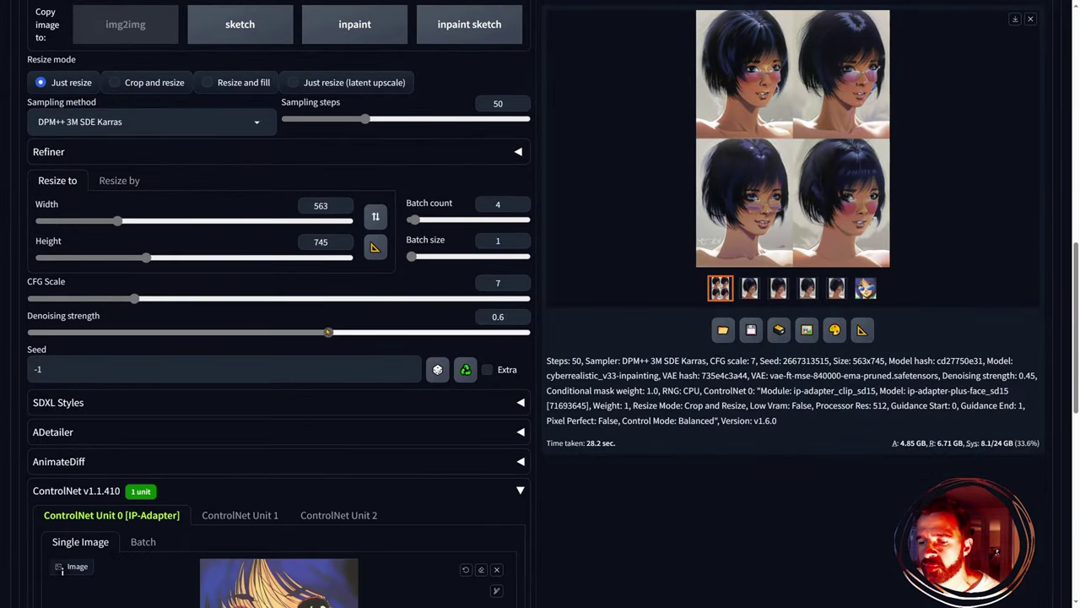
{"action": "scroll", "coordinate": [328, 331], "scroll_direction": "up", "scroll_amount": 5}
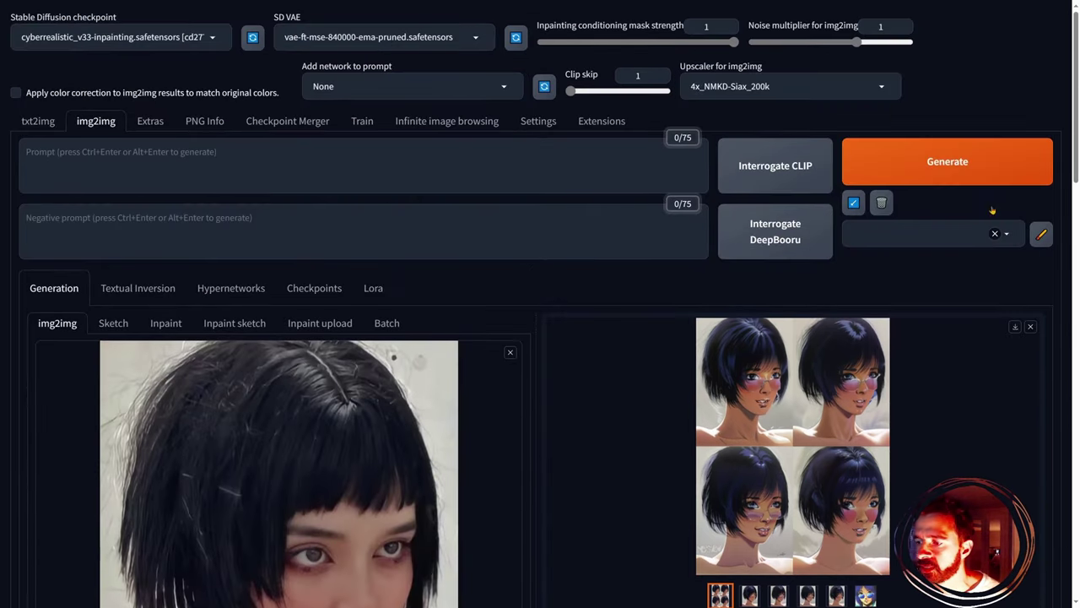
{"action": "left_click", "coordinate": [981, 172]}
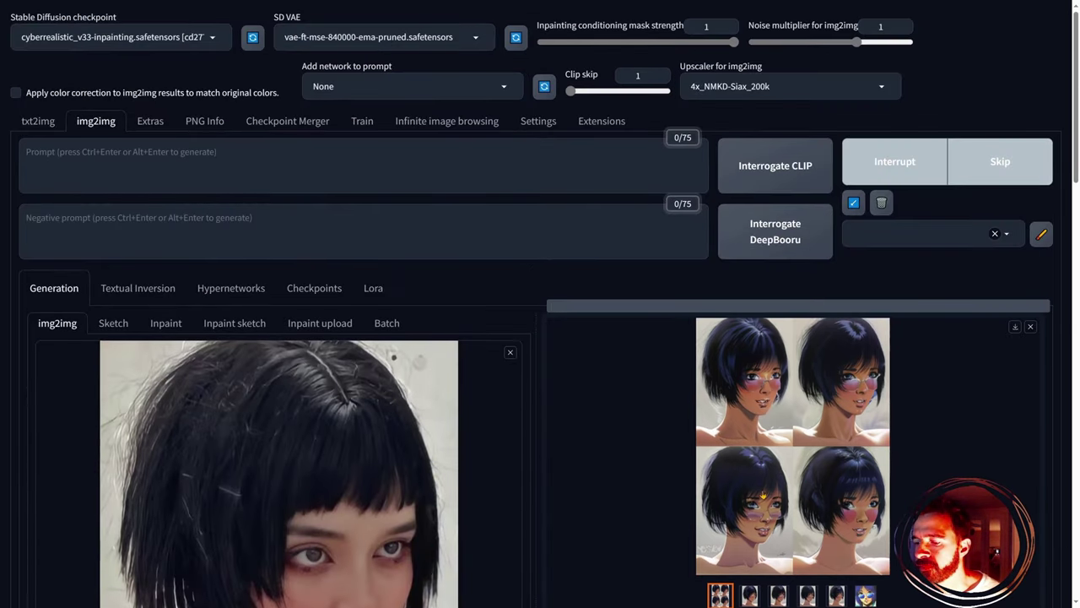
- Examine the previous batch's stylized portraits one by one at full size, and check the new batch's live preview
{"action": "scroll", "coordinate": [540, 338], "scroll_direction": "down", "scroll_amount": 2}
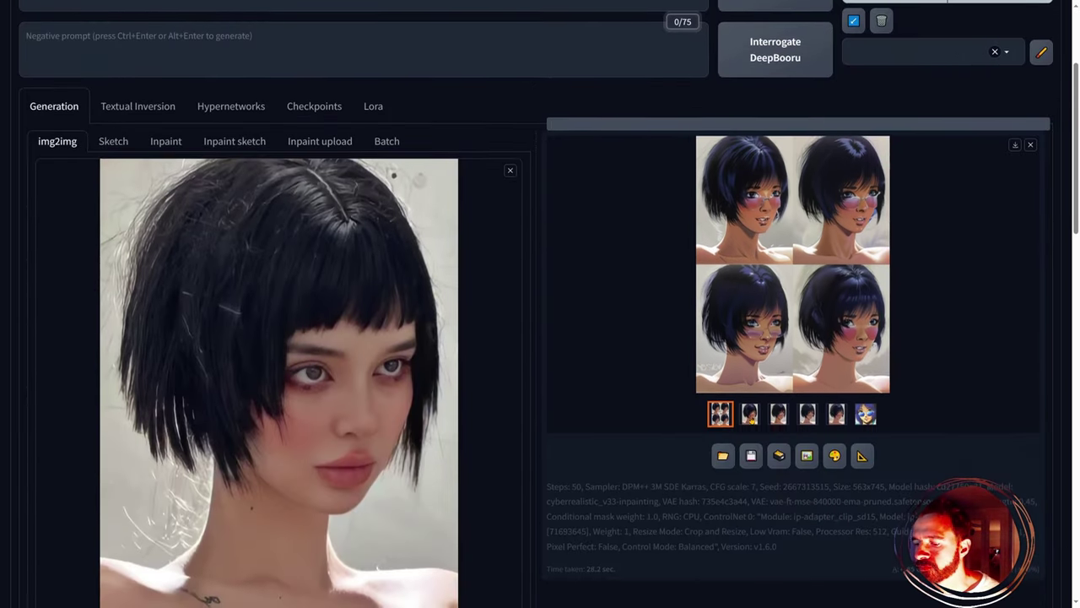
{"action": "left_click", "coordinate": [749, 413]}
{"action": "left_click", "coordinate": [760, 288]}
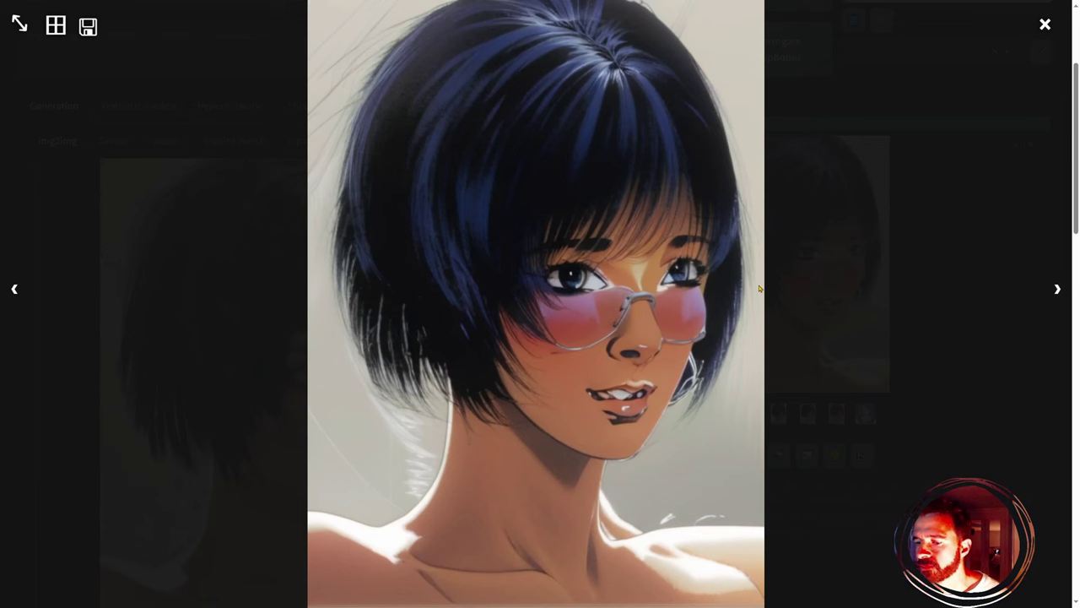
{"action": "left_click", "coordinate": [1059, 291]}
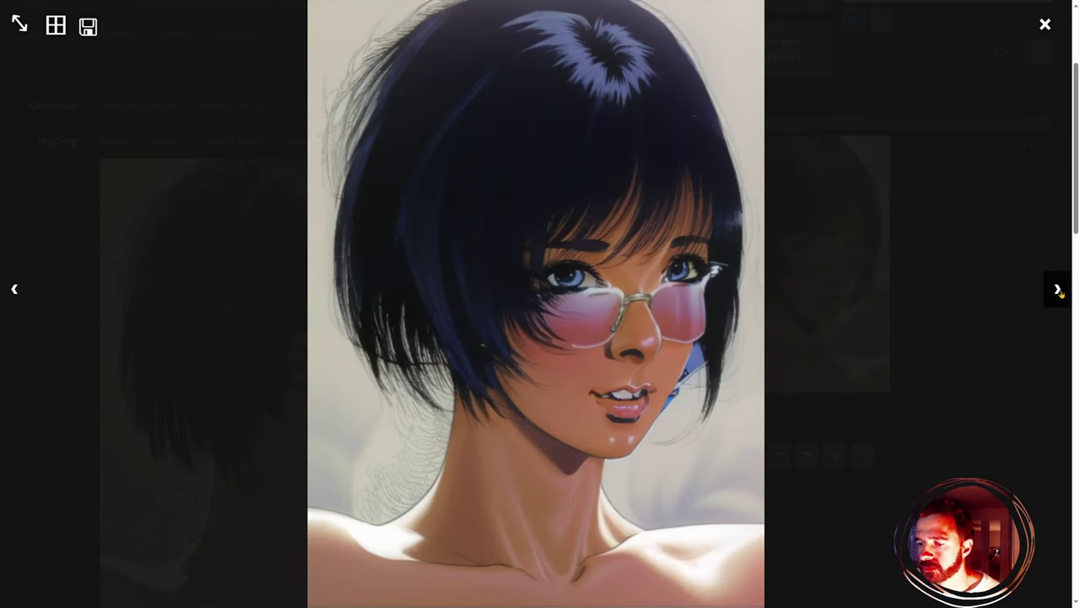
{"action": "left_click", "coordinate": [1059, 290]}
{"action": "left_click", "coordinate": [1059, 291]}
{"action": "left_click", "coordinate": [1060, 291]}
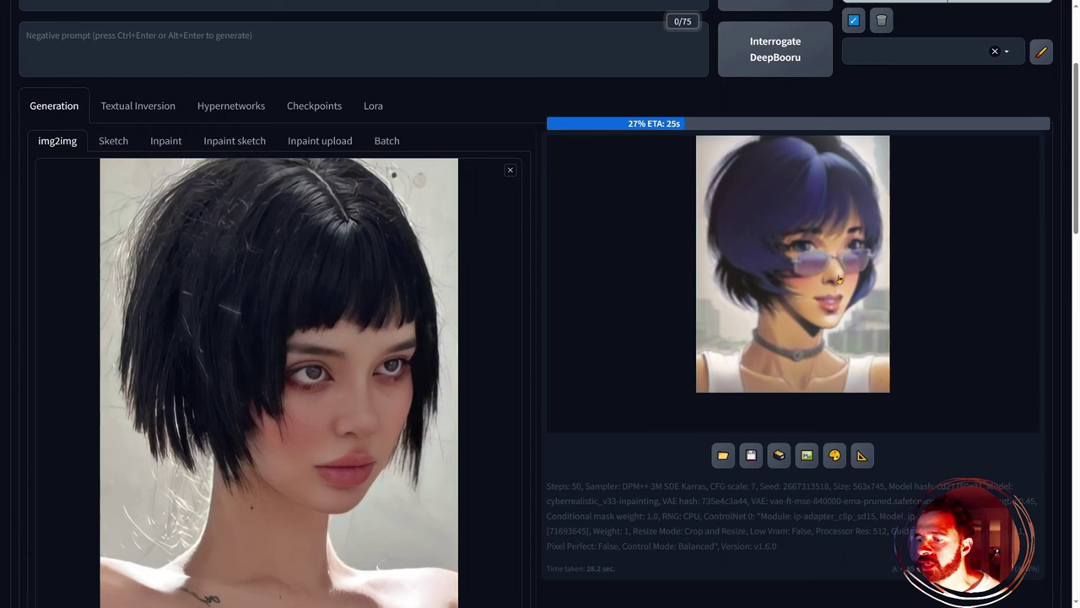
{"action": "scroll", "coordinate": [836, 355], "scroll_direction": "up", "scroll_amount": 1}
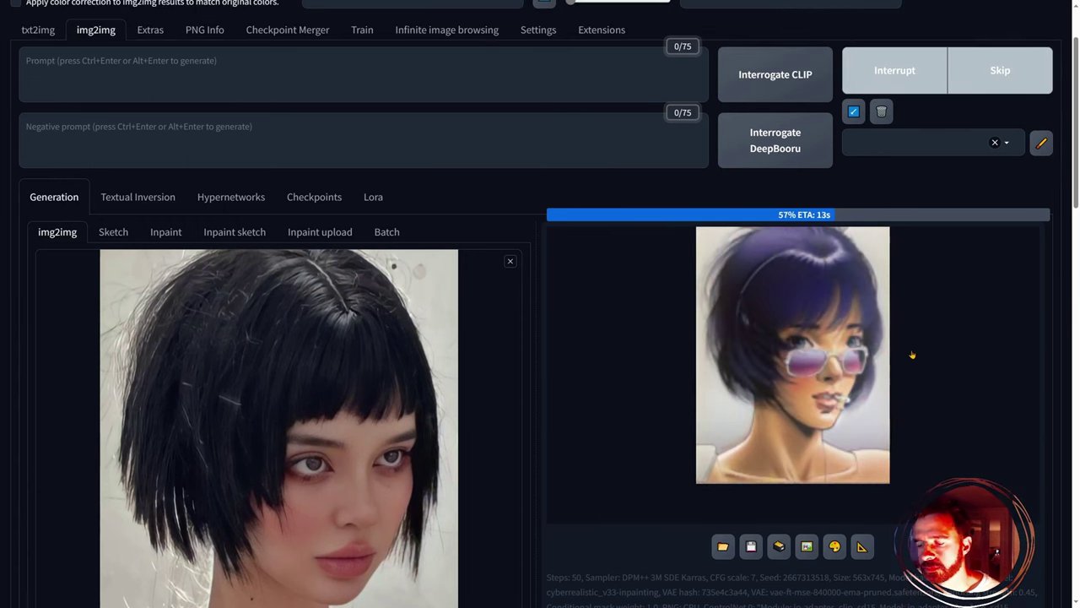
{"action": "scroll", "coordinate": [910, 360], "scroll_direction": "up", "scroll_amount": 1}
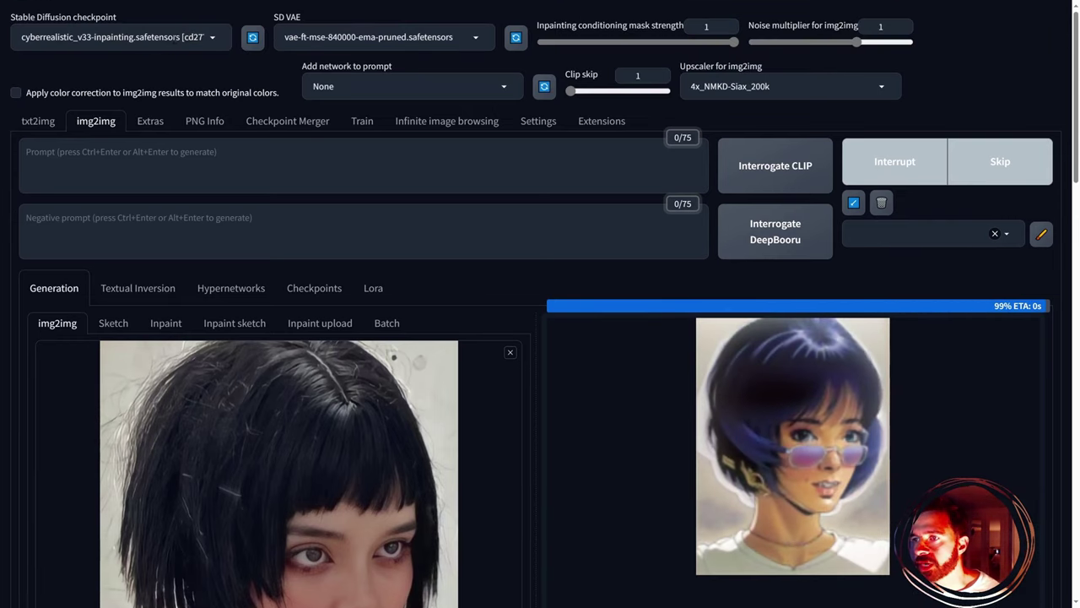
- Inspect the finished batch's grid and page through its stylized portraits at full size up to the illustration reference
{"action": "scroll", "coordinate": [958, 450], "scroll_direction": "down", "scroll_amount": 2}
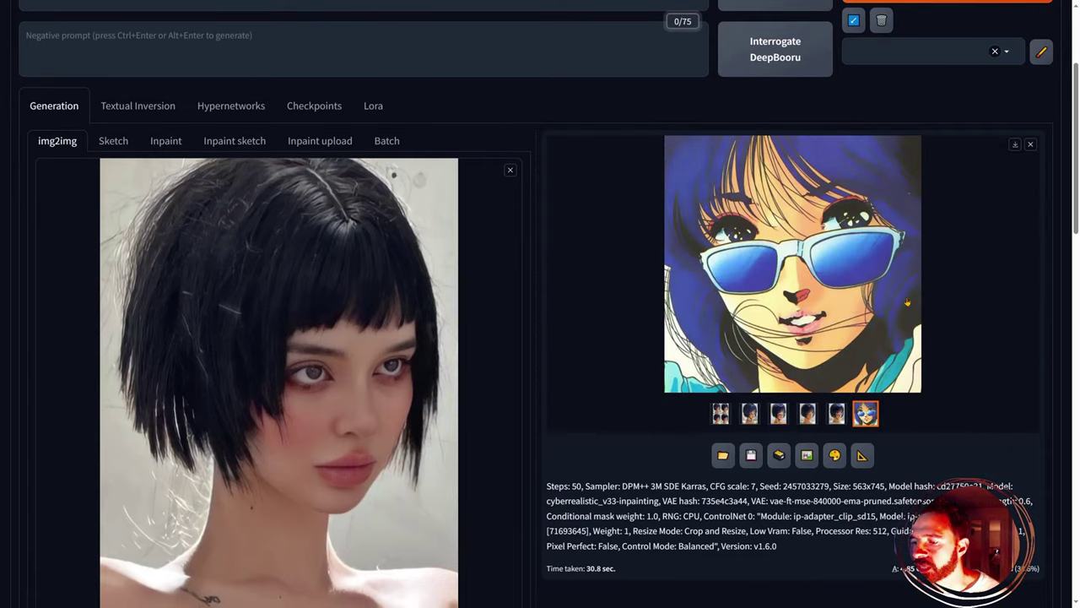
{"action": "left_click", "coordinate": [720, 413]}
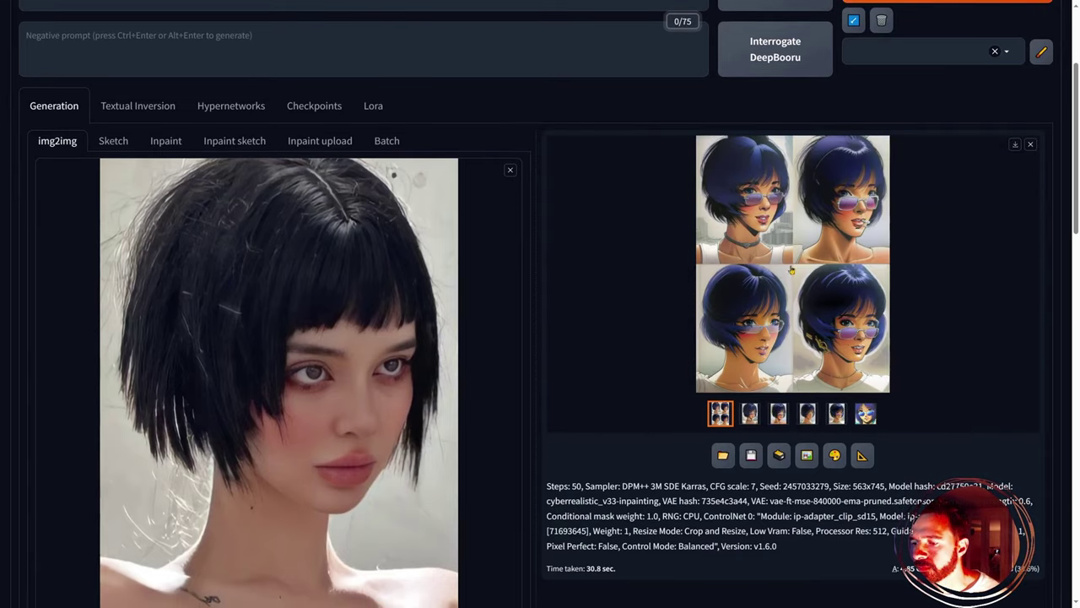
{"action": "left_click", "coordinate": [750, 417]}
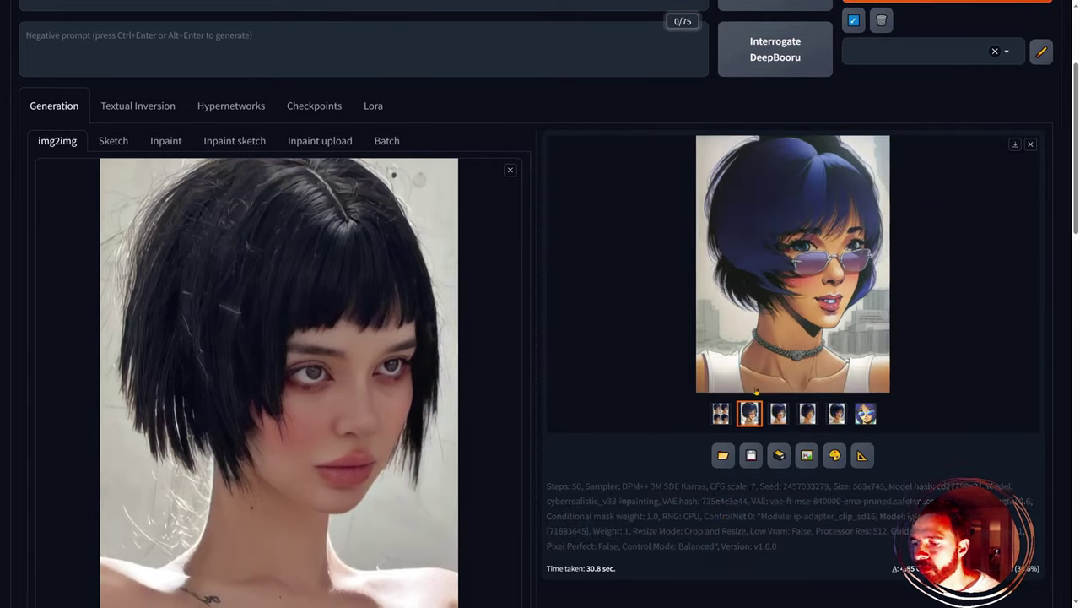
{"action": "left_click", "coordinate": [770, 276]}
{"action": "left_click", "coordinate": [1056, 288]}
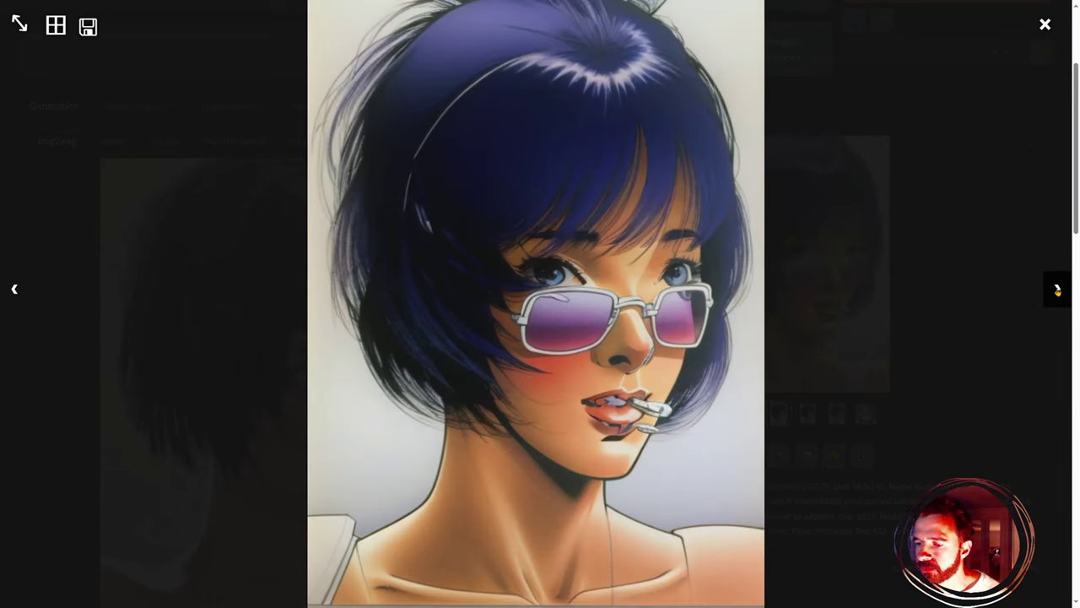
{"action": "left_click", "coordinate": [1057, 289]}
{"action": "left_click", "coordinate": [1057, 289]}
{"action": "left_click", "coordinate": [1058, 289]}
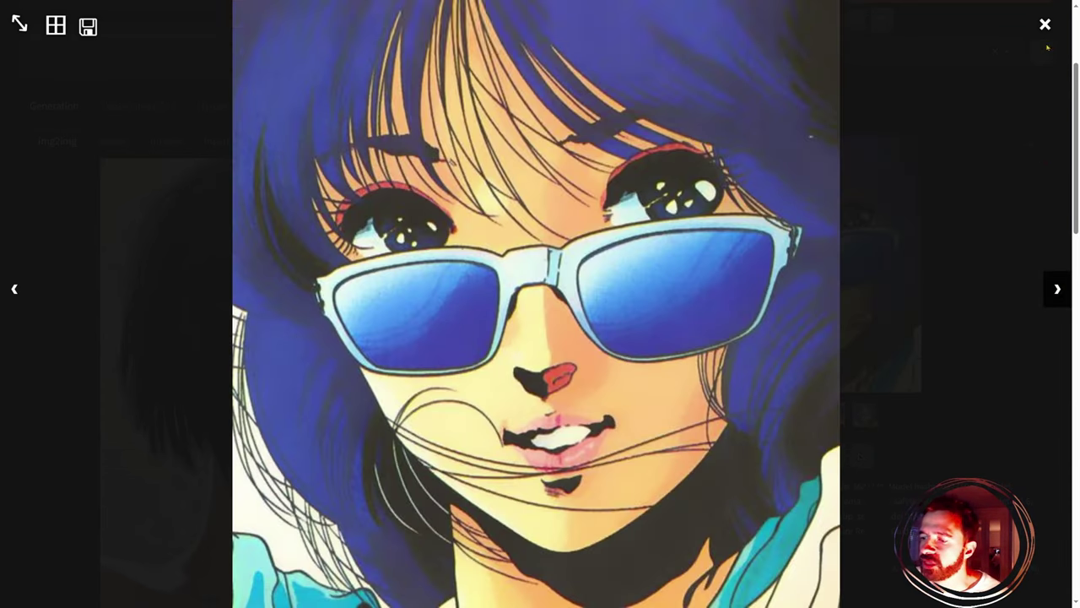
{"action": "left_click", "coordinate": [1045, 24]}
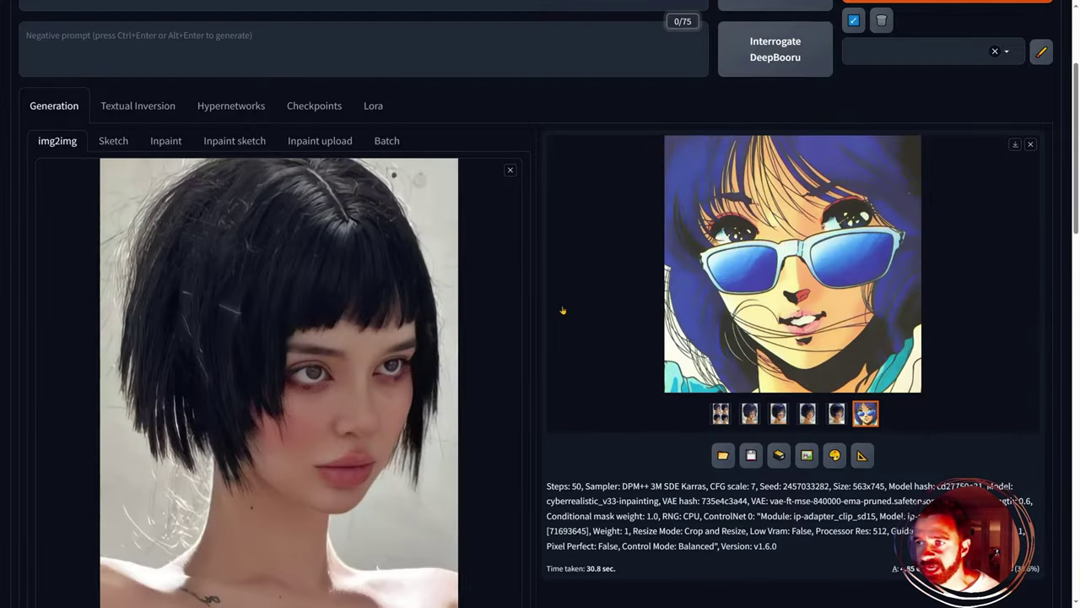
{"action": "scroll", "coordinate": [967, 374], "scroll_direction": "up", "scroll_amount": 3}
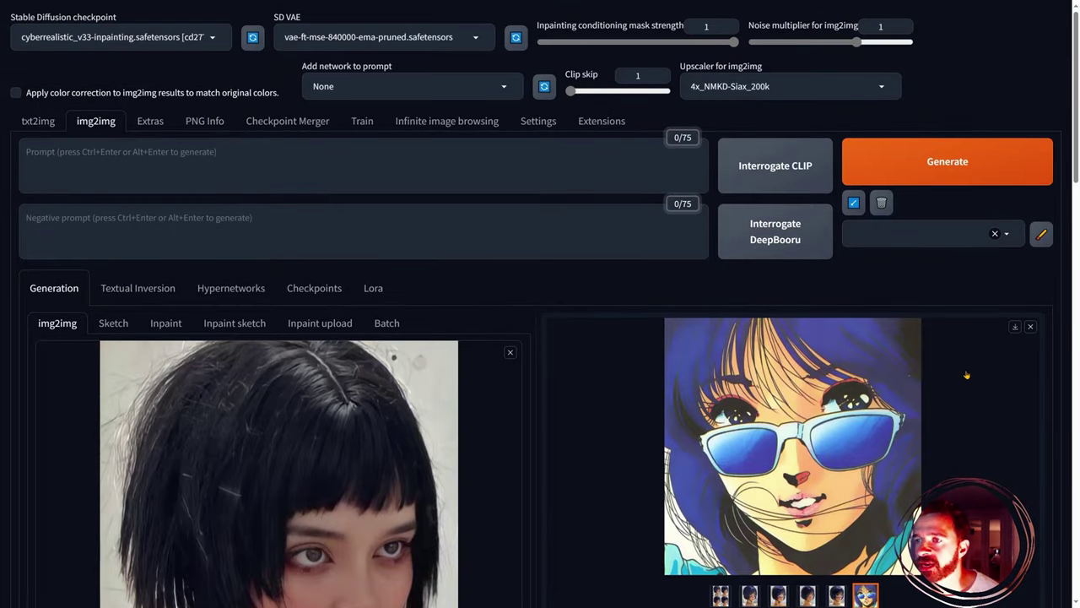
{"action": "scroll", "coordinate": [445, 440], "scroll_direction": "down", "scroll_amount": 3}
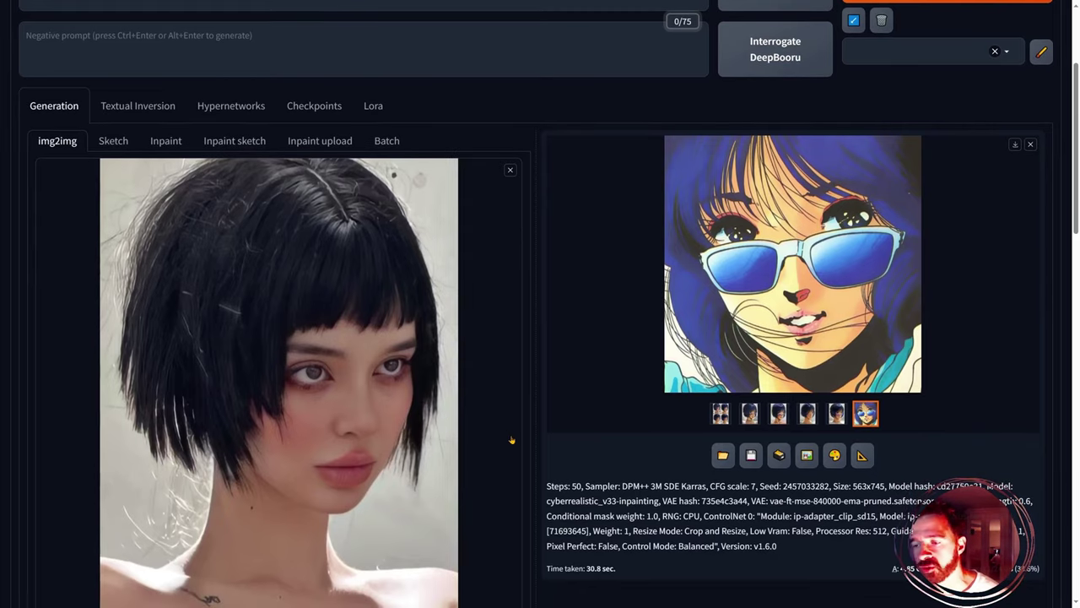
{"action": "scroll", "coordinate": [633, 426], "scroll_direction": "up", "scroll_amount": 3}
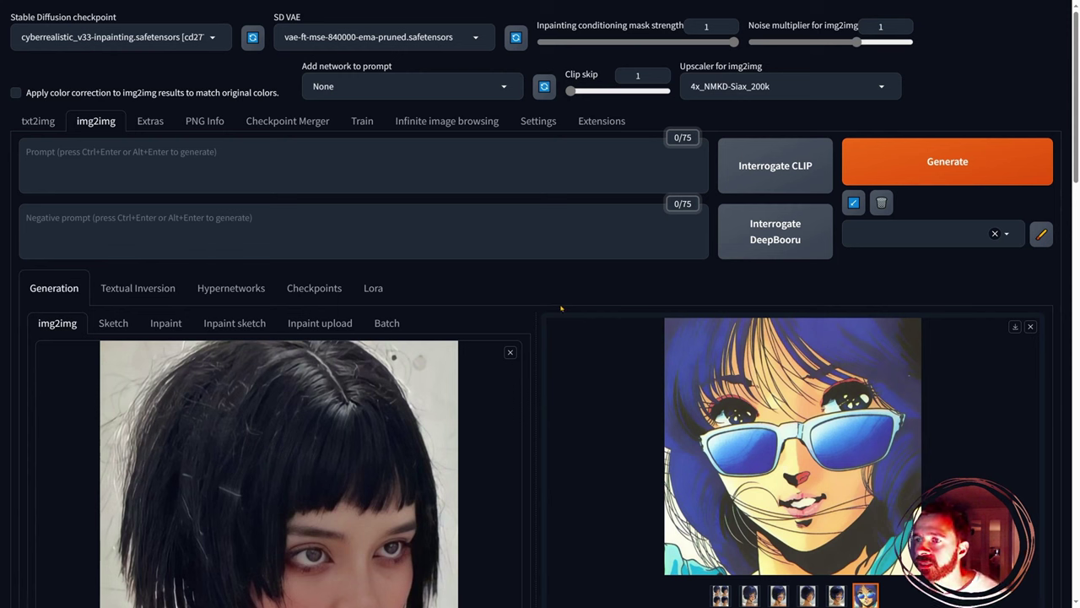
{"action": "scroll", "coordinate": [562, 306], "scroll_direction": "down", "scroll_amount": 3}
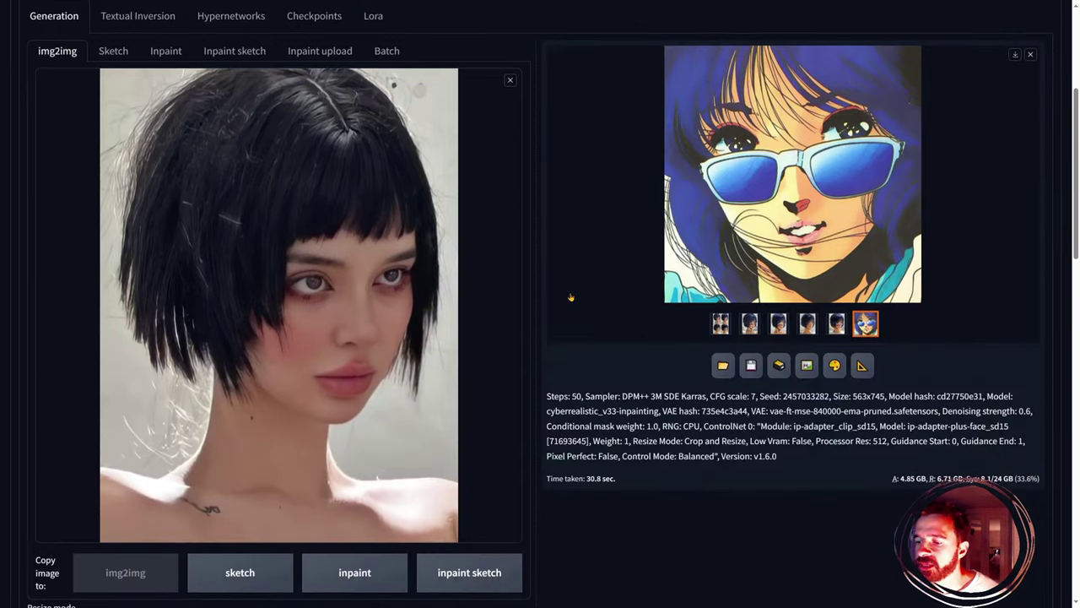
{"action": "scroll", "coordinate": [571, 299], "scroll_direction": "up", "scroll_amount": 3}
{"action": "scroll", "coordinate": [579, 265], "scroll_direction": "down", "scroll_amount": 1}
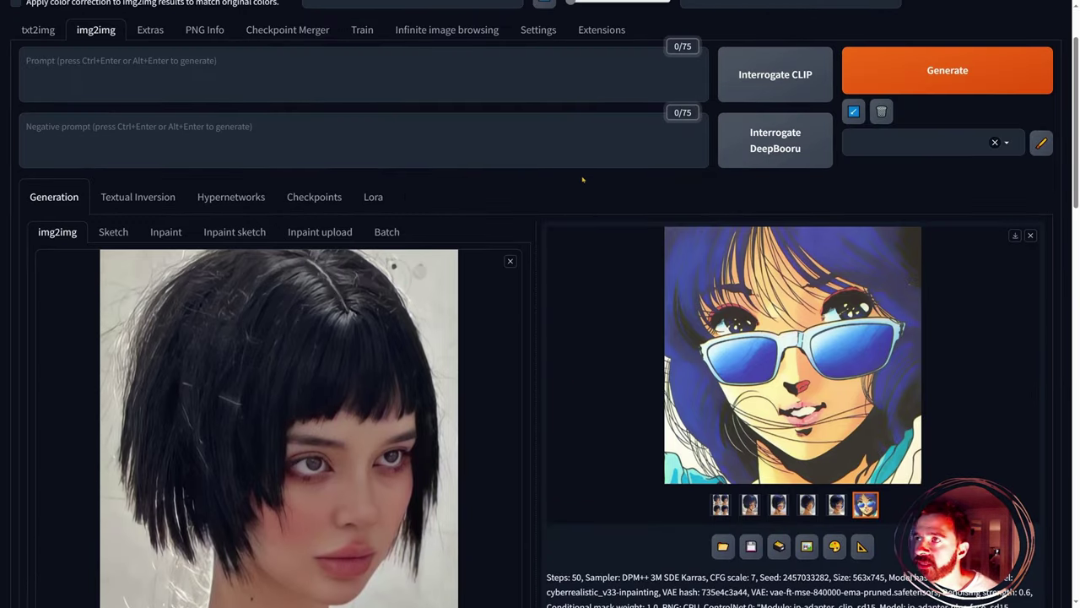
{"action": "scroll", "coordinate": [695, 208], "scroll_direction": "up", "scroll_amount": 1}
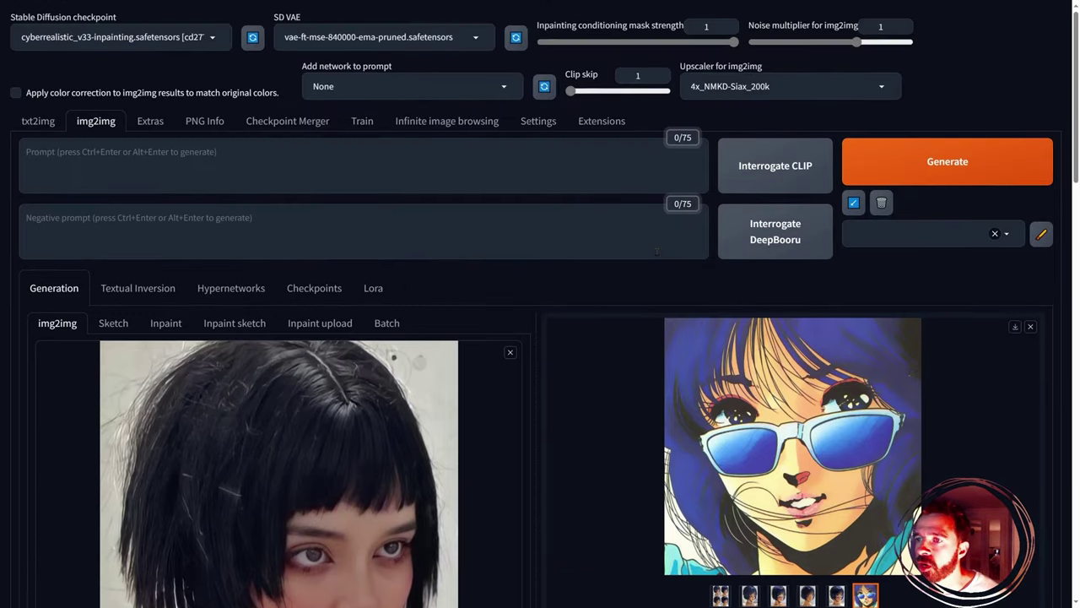